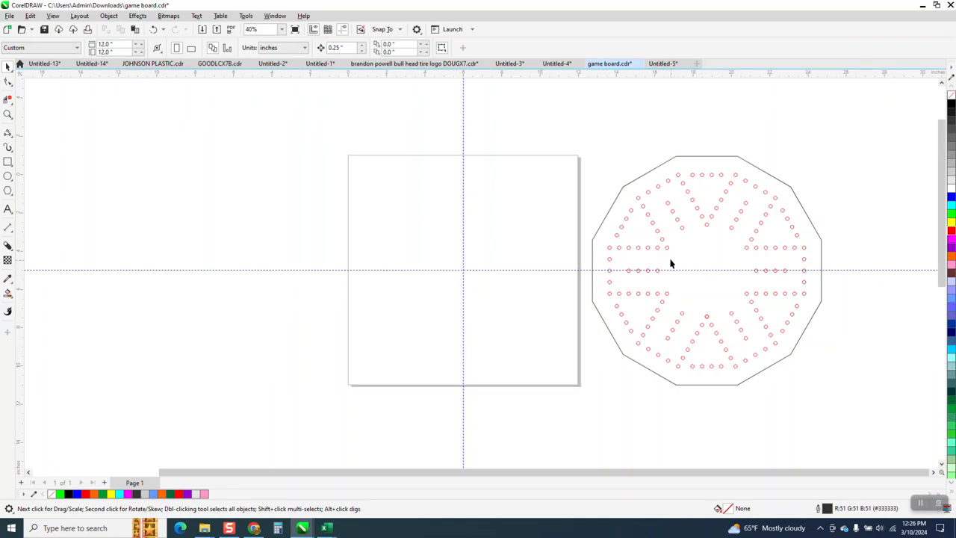
- Delete the small polygon lying far left of the page
scroll(654, 194, "down", 1)
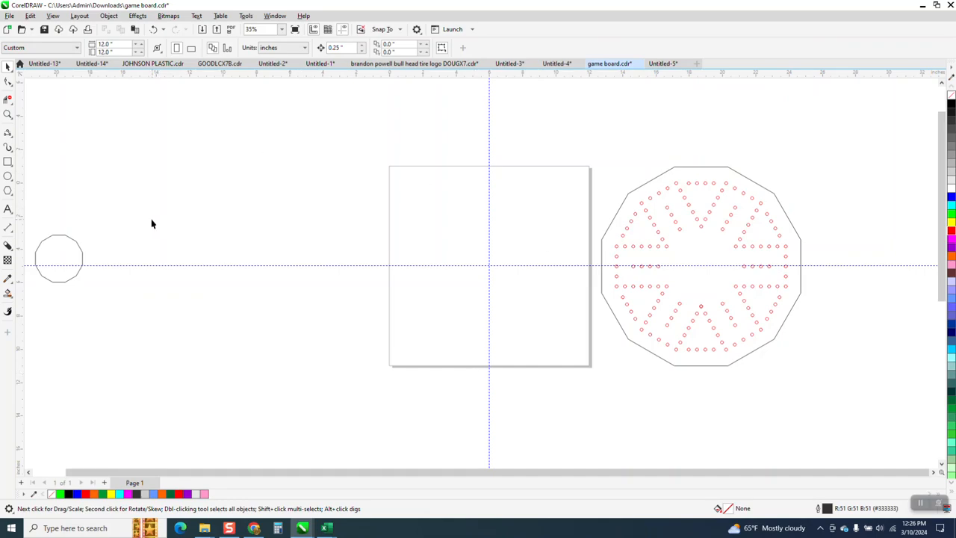
left_click(83, 259)
key("Delete")
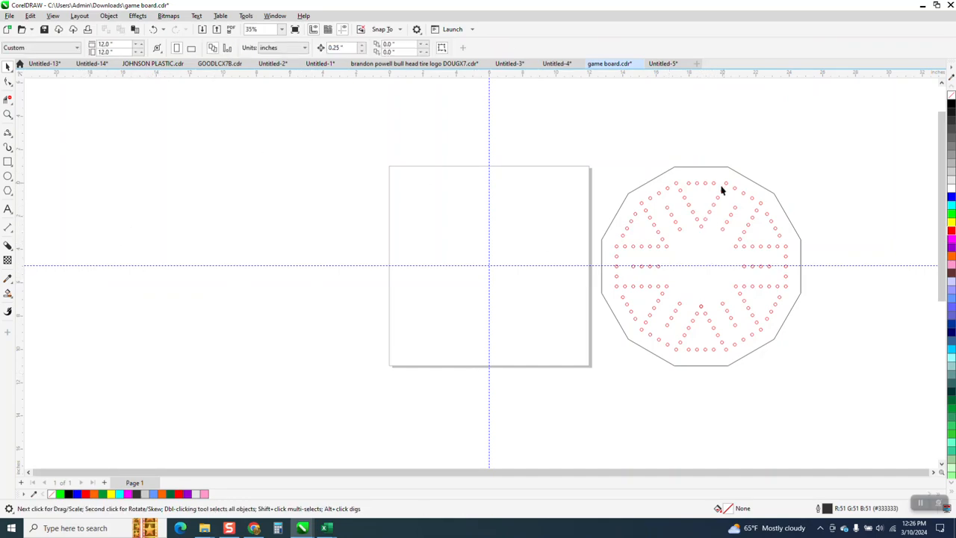
- Draw a 12-sided polygon about 11.17 inches wide over the page and rotate it 15 degrees
left_click(7, 113)
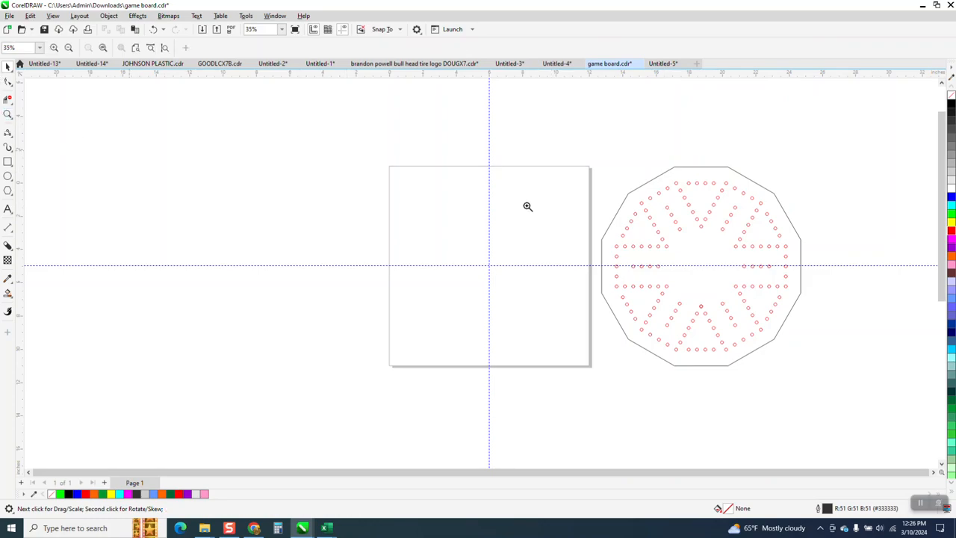
left_click_drag(657, 163, 749, 268)
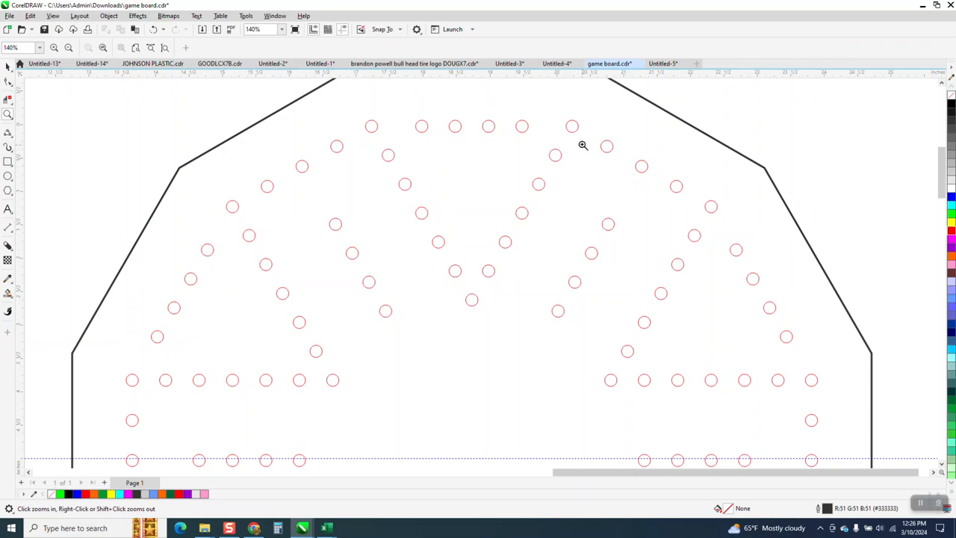
scroll(613, 130, "down", 6)
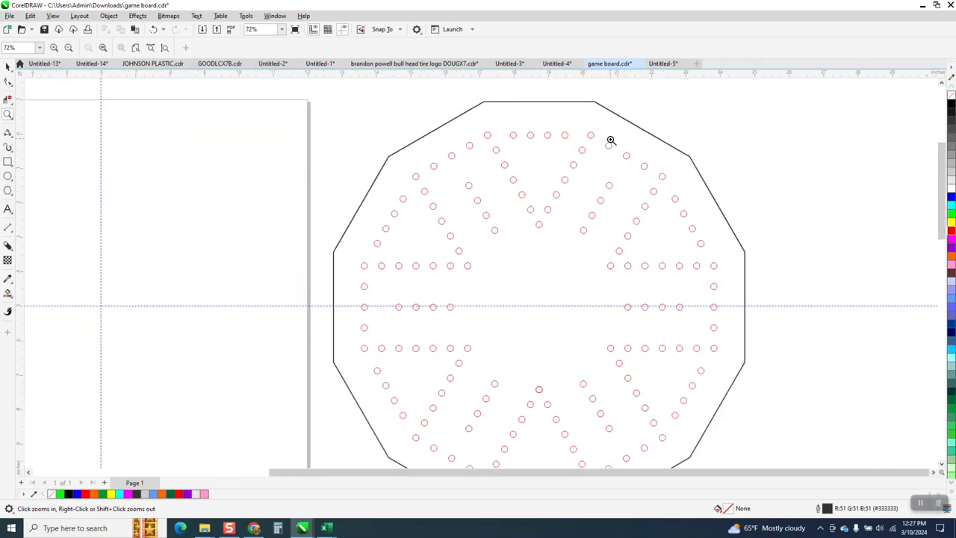
left_click(12, 197)
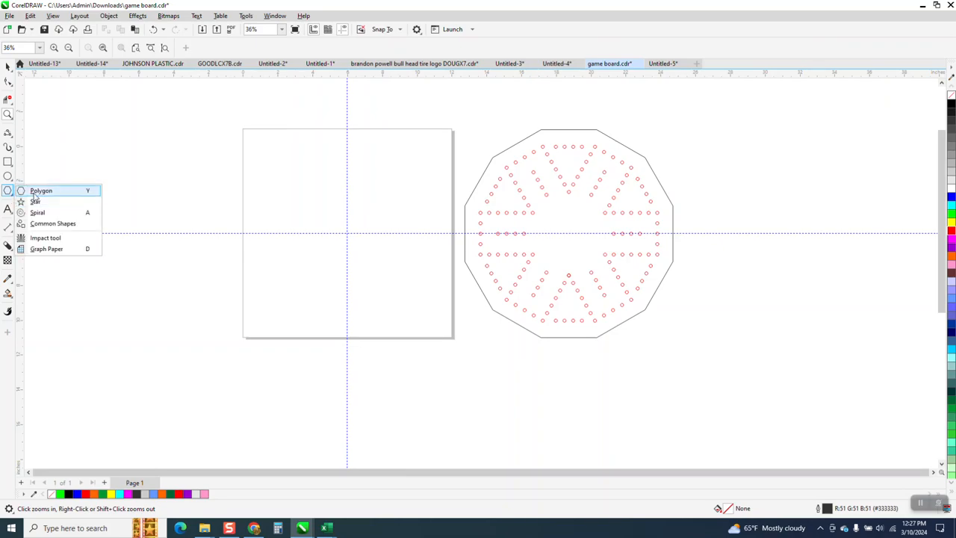
left_click(39, 191)
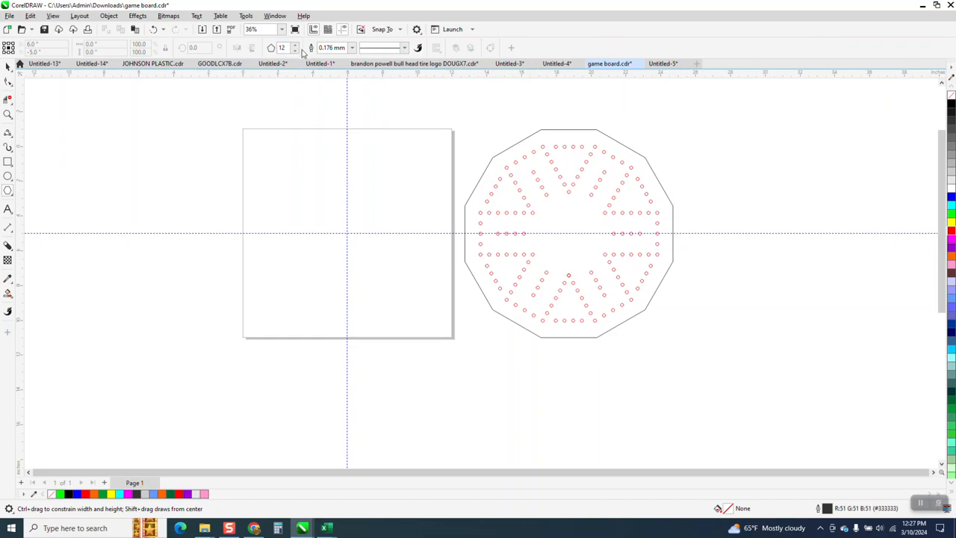
left_click_drag(423, 152, 247, 340)
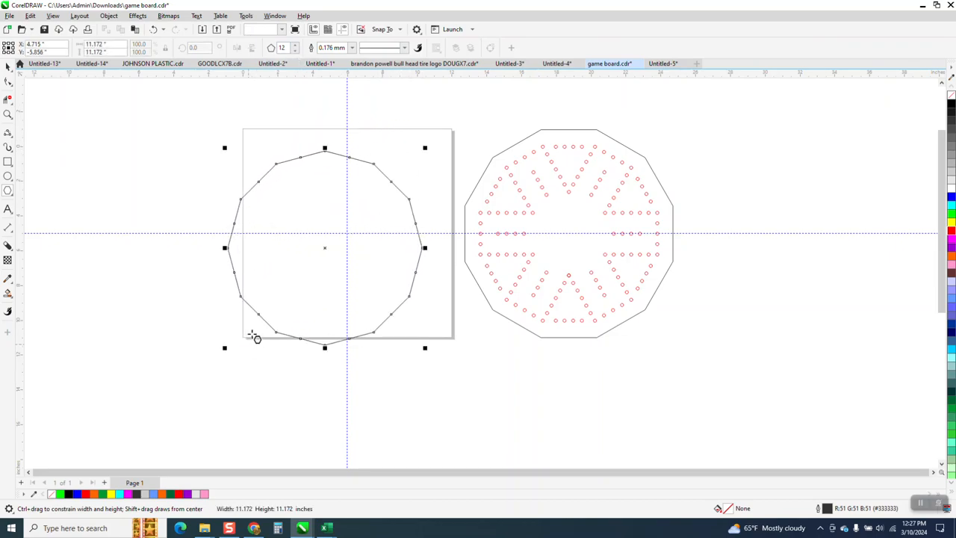
left_click(193, 48)
type("15")
key("Return")
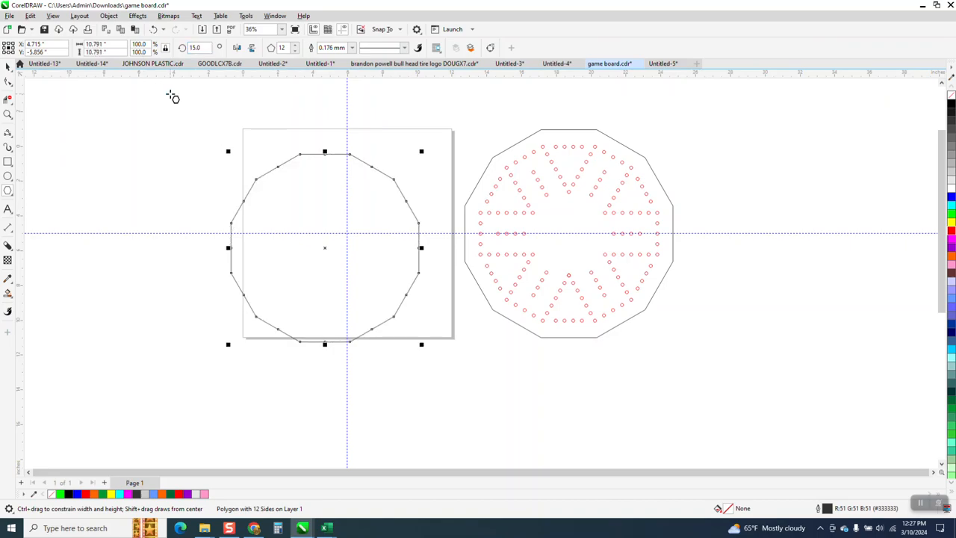
- Set the polygon's size to 12 inches and center it on the page
left_click(112, 44)
type("12")
key("Return")
key("p")
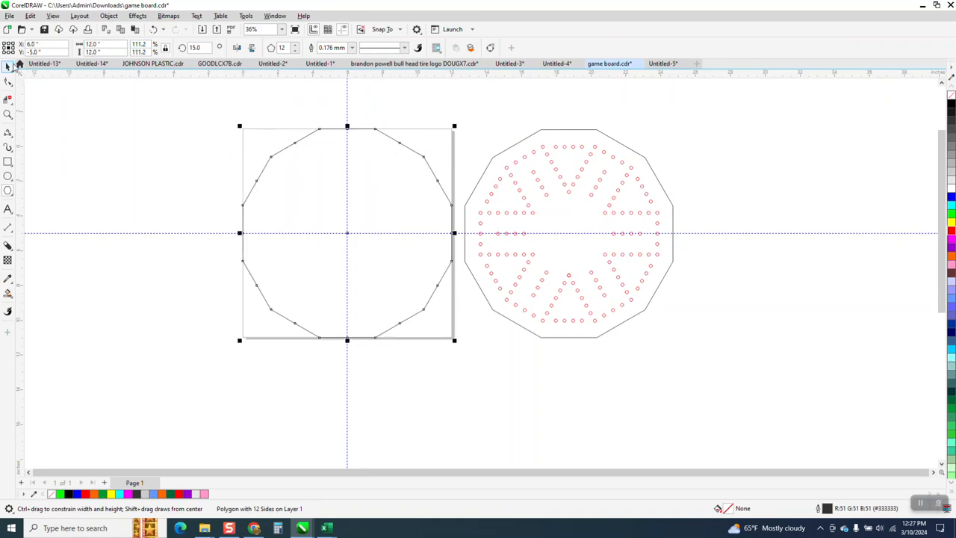
key("Left")
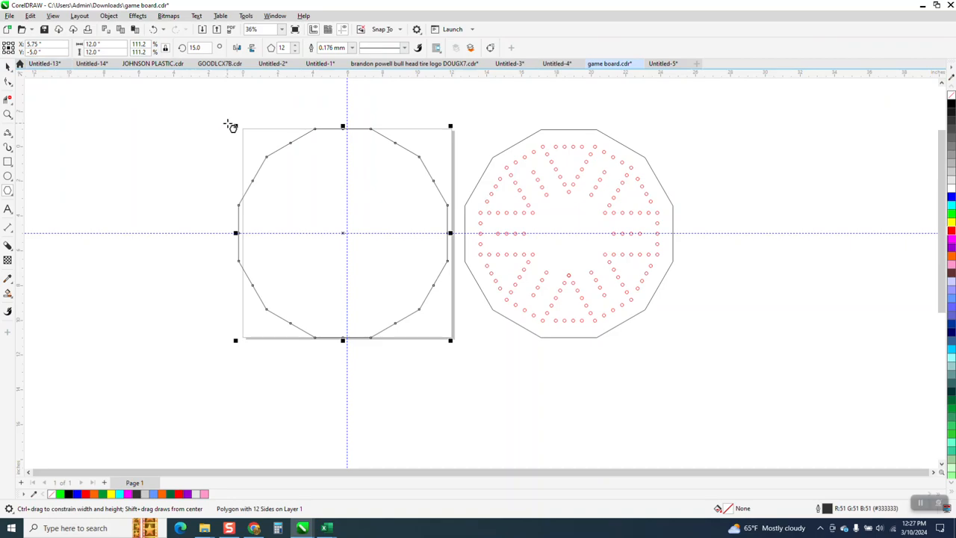
key("Right")
left_click(373, 107)
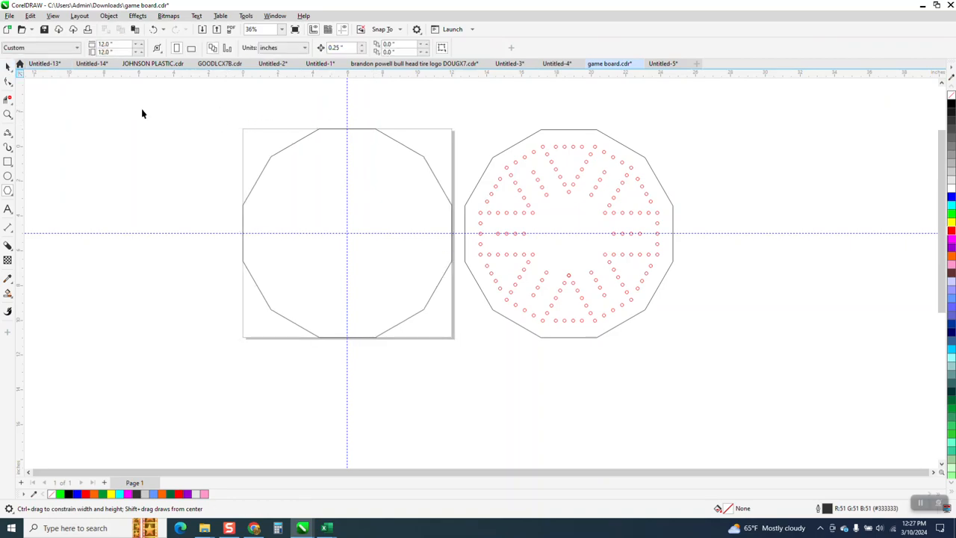
- Set the nudge distance to 15 inches and nudge the new polygon left off the page
double_click(339, 47)
type("1")
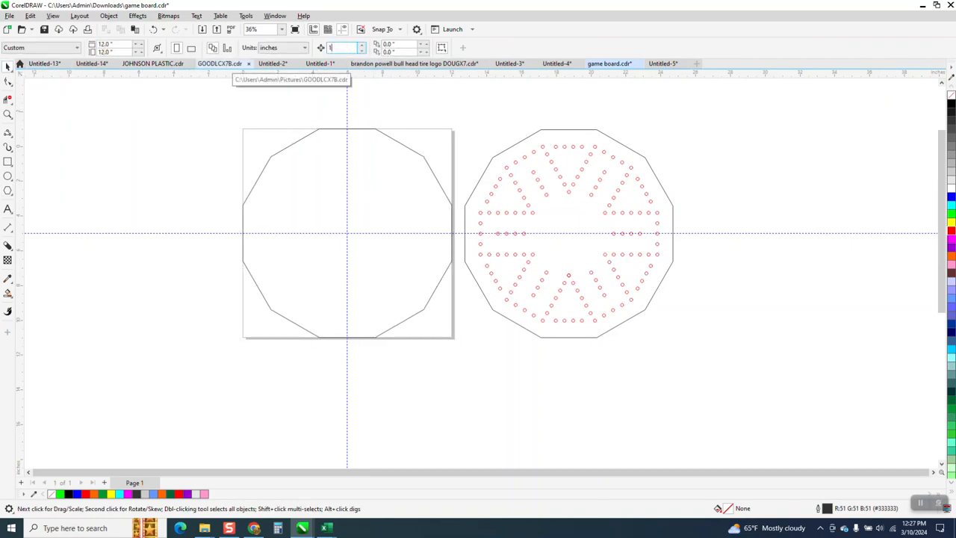
key("Return")
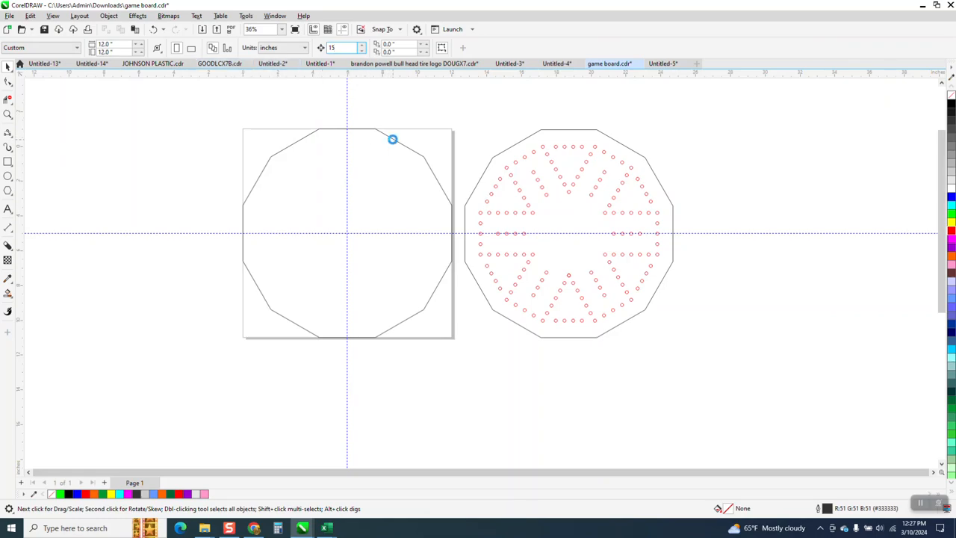
left_click(390, 139)
key("Left")
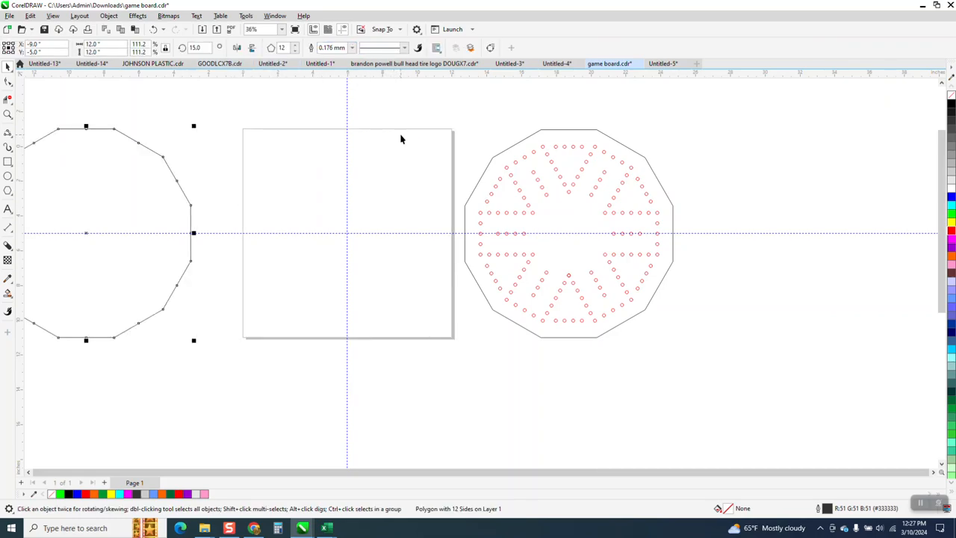
- Center the grouped game board with its red holes on the page
left_click(508, 177)
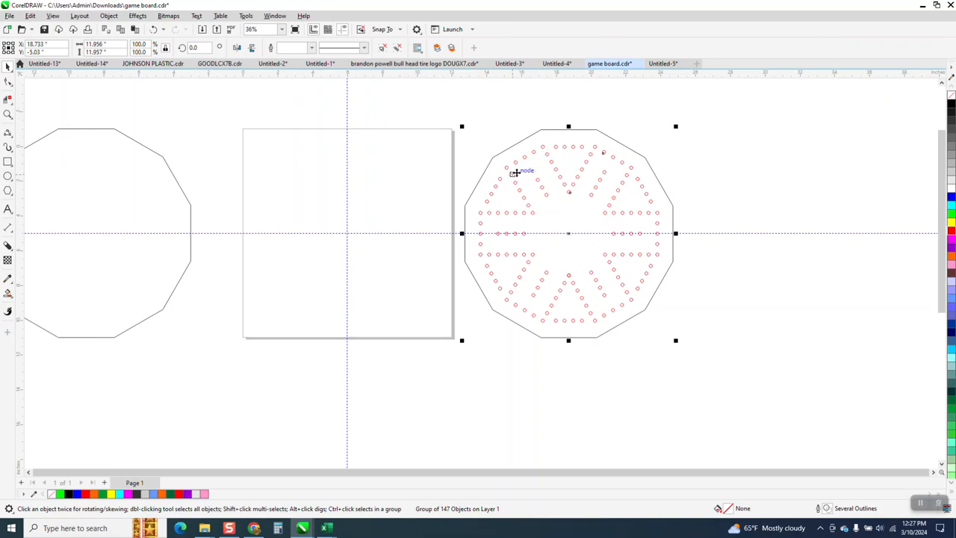
key("Left")
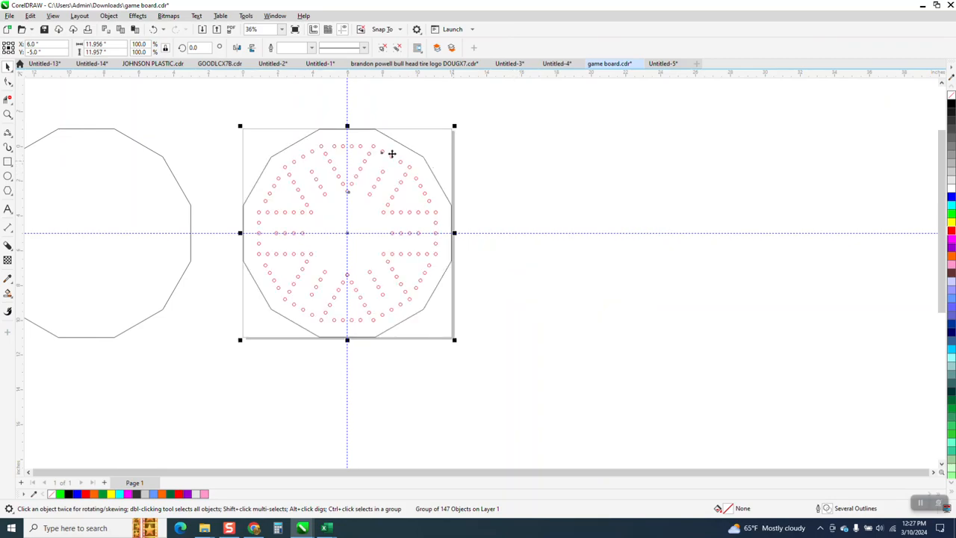
left_click(8, 114)
left_click_drag(213, 107, 575, 398)
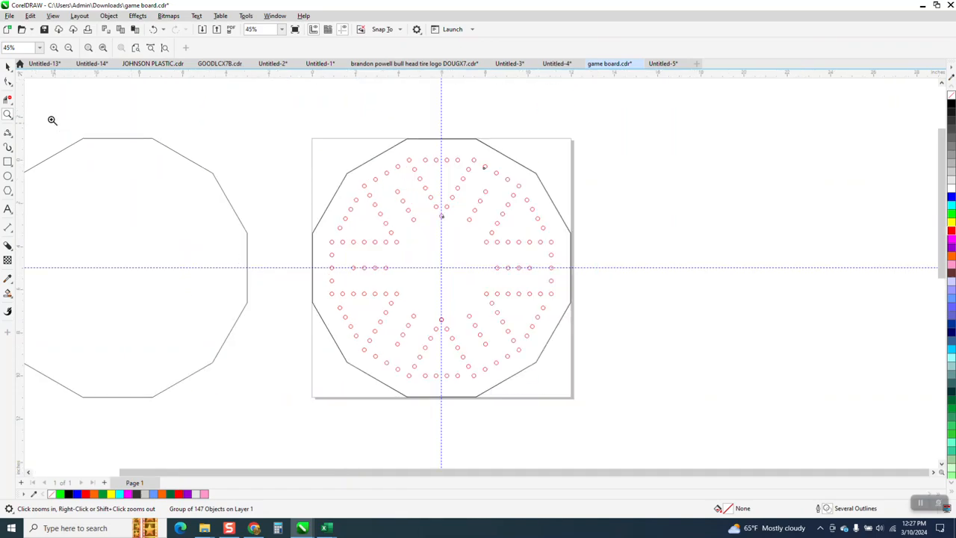
- Draw a second 12-sided polygon about 9.7 inches wide right of the page and rotate it 15 degrees
left_click(7, 190)
left_click_drag(851, 189, 636, 403)
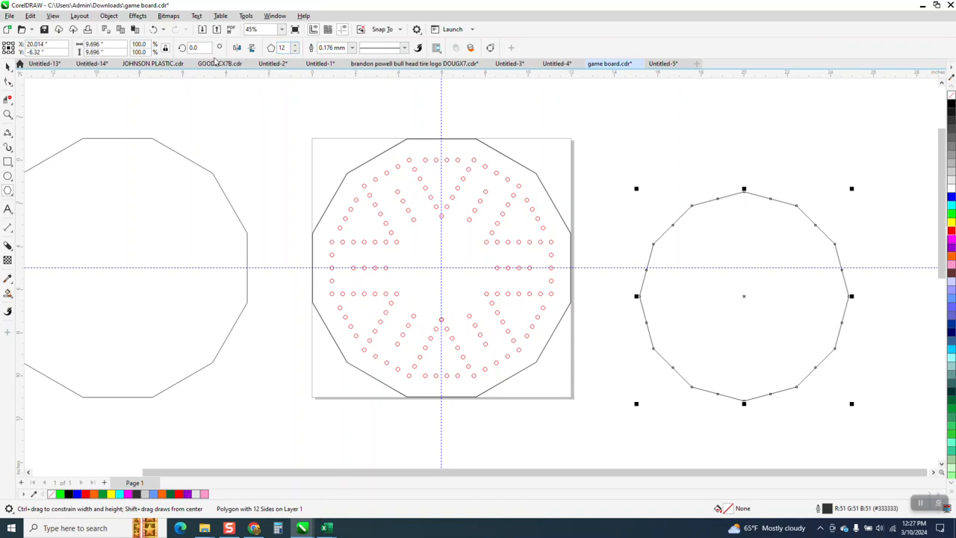
left_click(193, 47)
type("15")
key("Return")
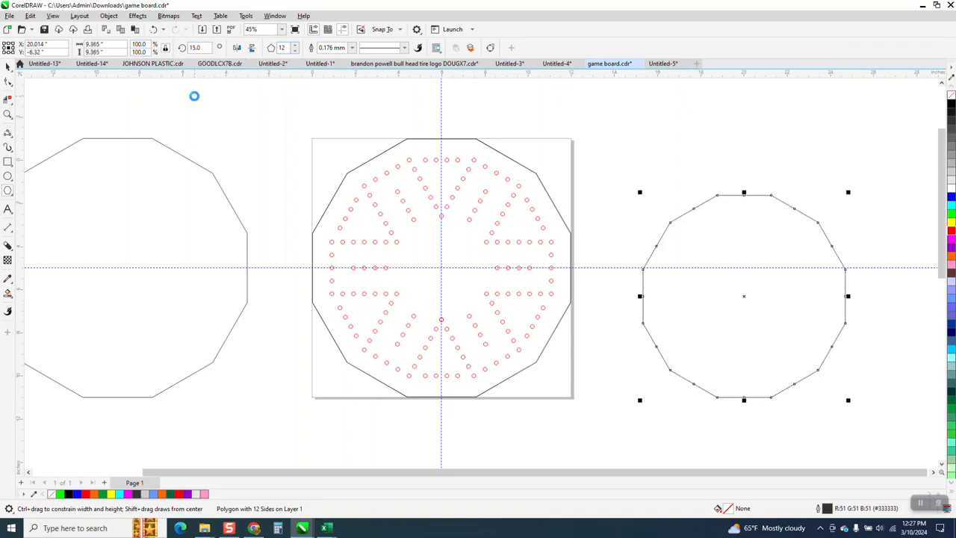
- Center the second polygon on the page and enlarge it to about 10.15 inches to follow the outer ring of holes
key("p")
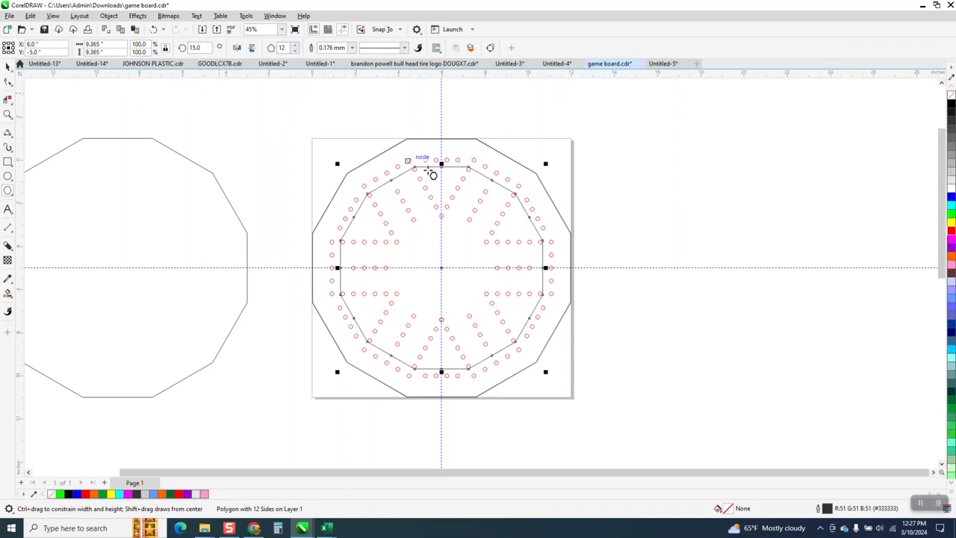
left_click(7, 65)
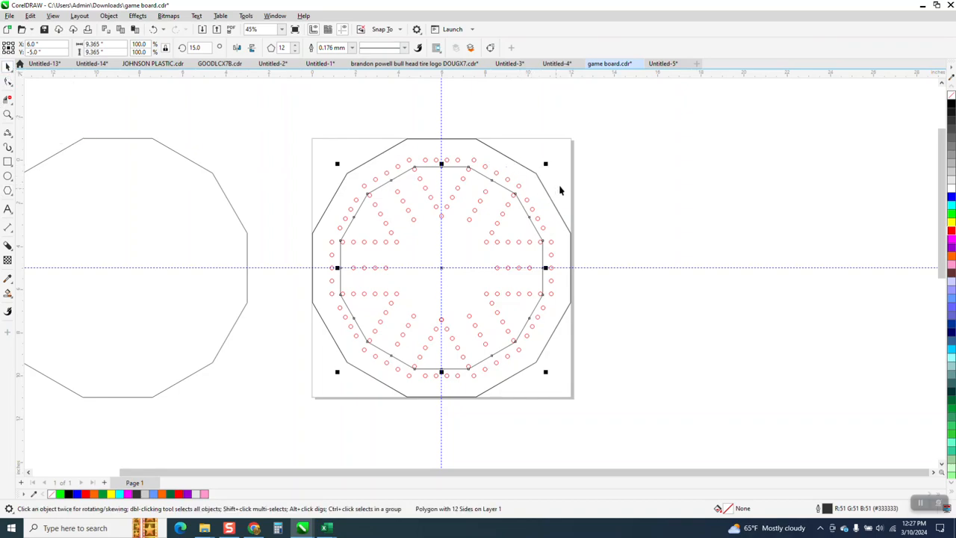
left_click_drag(545, 164, 561, 156)
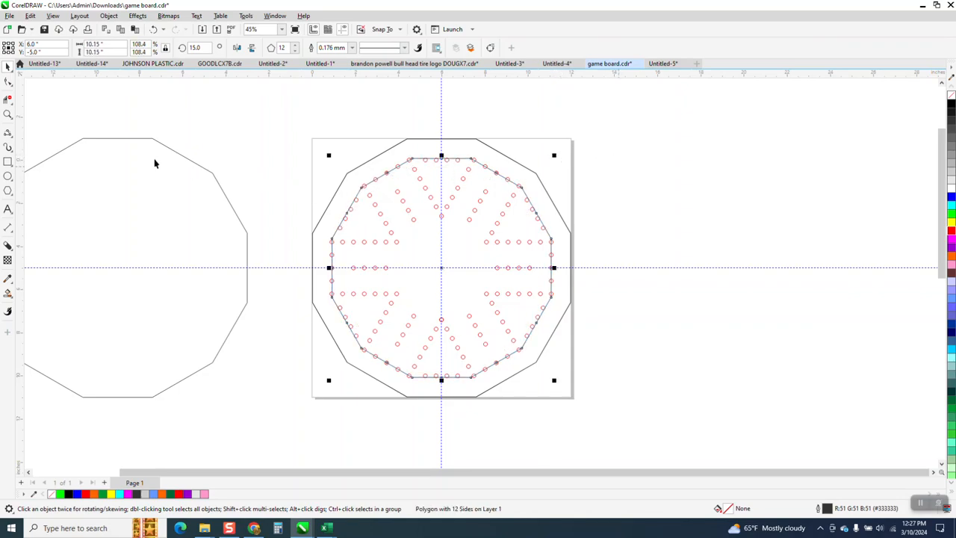
left_click(7, 114)
left_click_drag(331, 157, 545, 220)
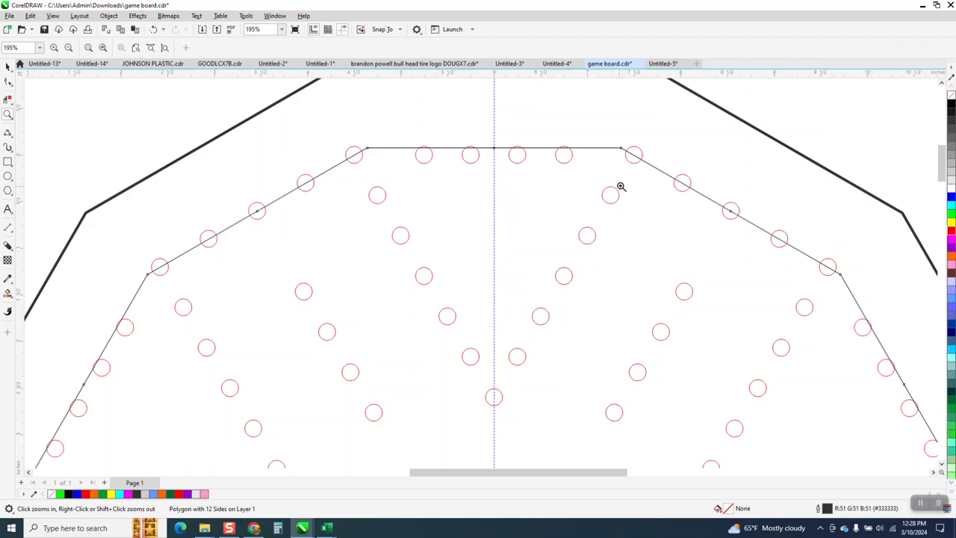
right_click(570, 216)
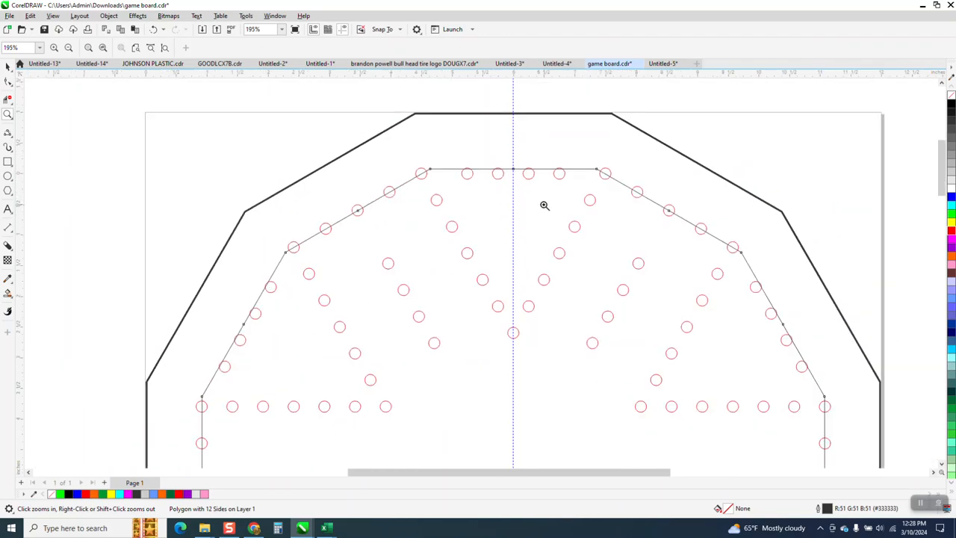
right_click(541, 201)
left_click(9, 67)
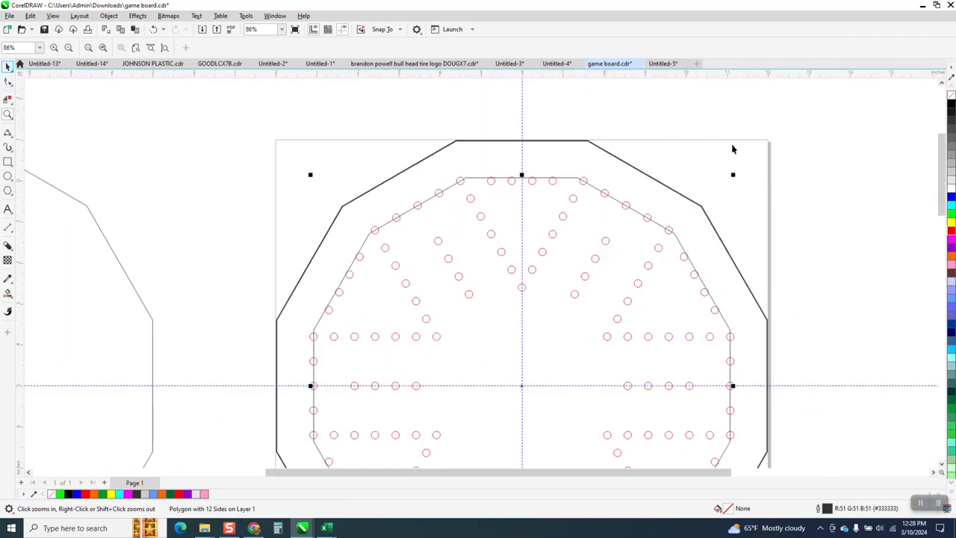
left_click(830, 176)
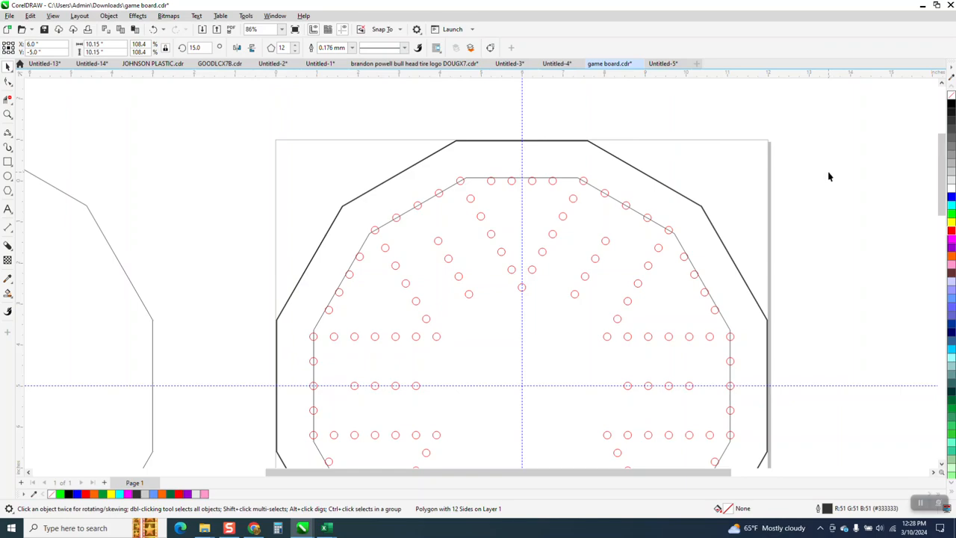
- Make a concentric copy of the hole-ring polygon, scaled down to about 4.56 inches at the inner ends of the hole rows
left_click(569, 181)
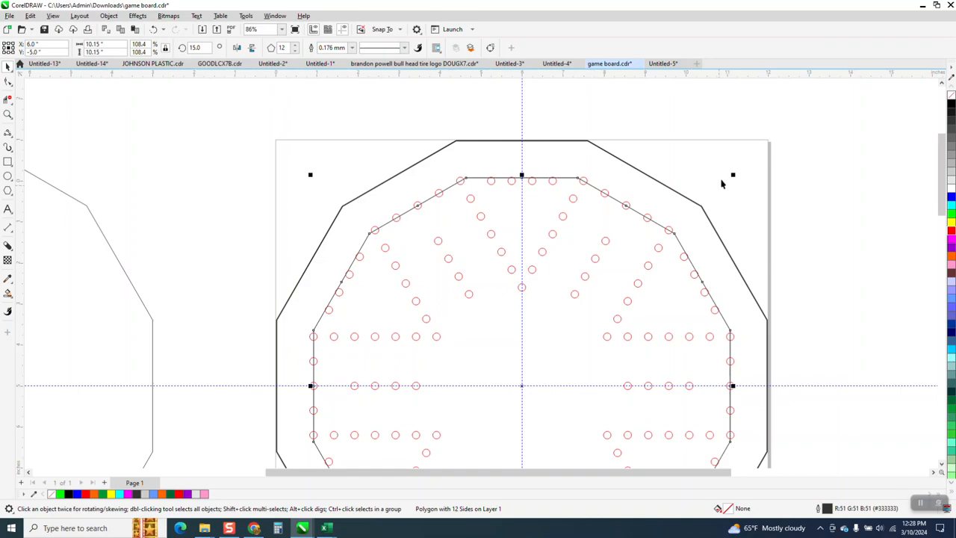
left_click_drag(734, 174, 633, 289)
scroll(620, 254, "down", 2)
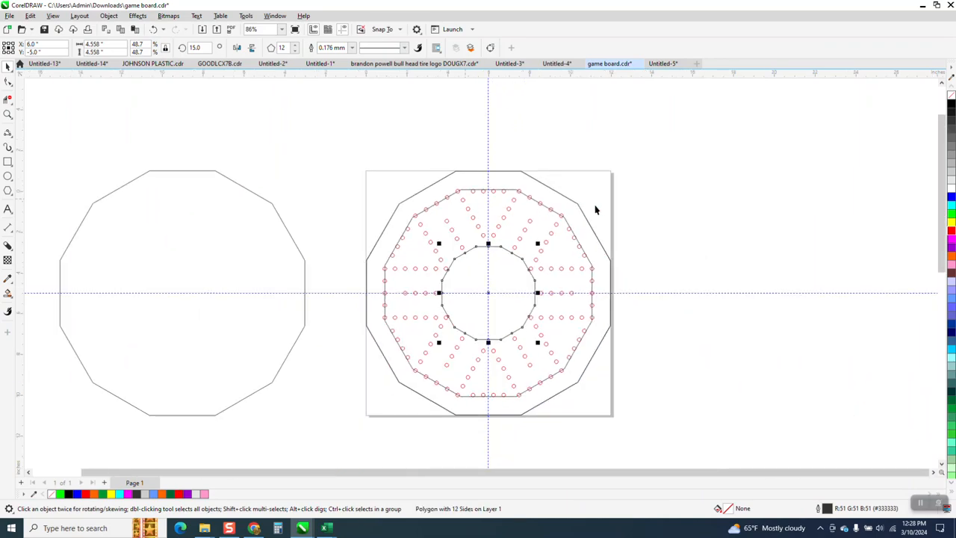
- Nudge the small inner polygon and the hole-ring polygon 15 inches left, into the large polygon beside the page
key("Left")
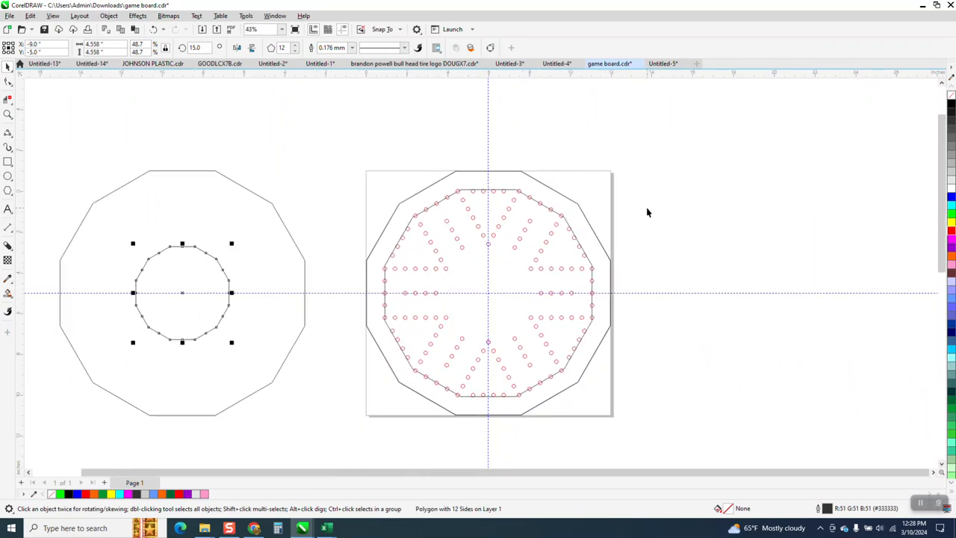
left_click(514, 192)
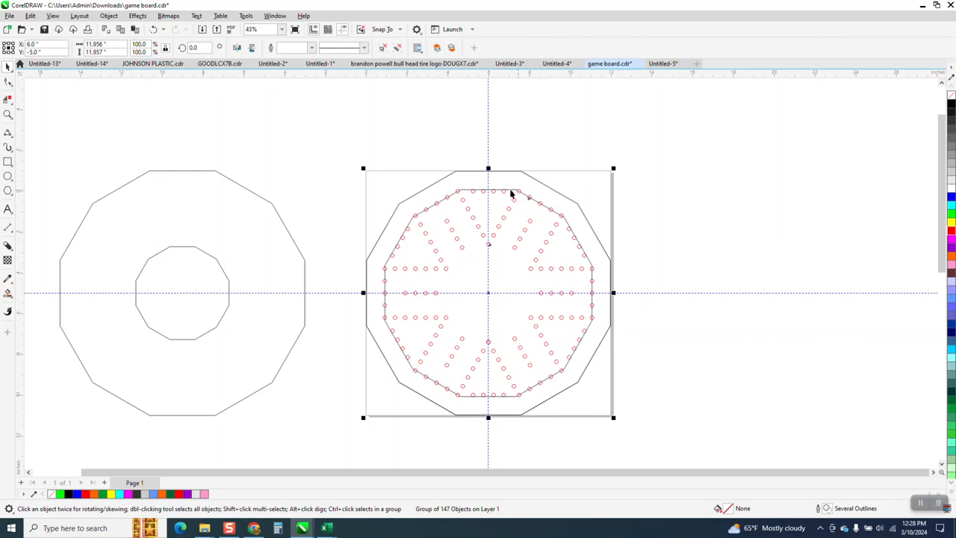
left_click(518, 193, "ctrl")
key("Left")
- Nudge the original game board 15 inches right off the page and the three concentric polygons back onto it
left_click_drag(342, 154, 757, 437)
key("Right")
left_click_drag(52, 135, 47, 269)
left_click_drag(348, 420, 349, 419)
key("Right")
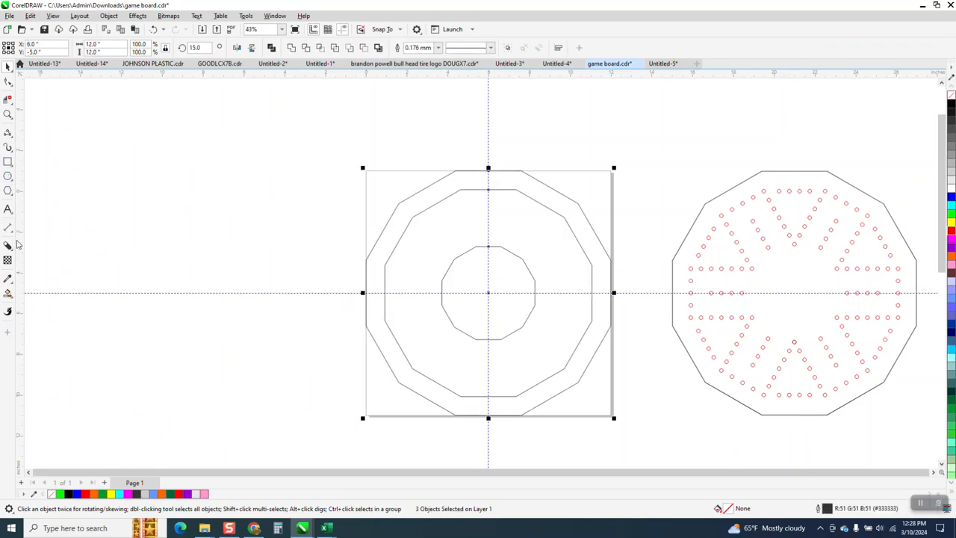
- Smart-fill one outer-row hole of the game board, center the new circle on the page, and give it no fill and a red outline
left_click(7, 293)
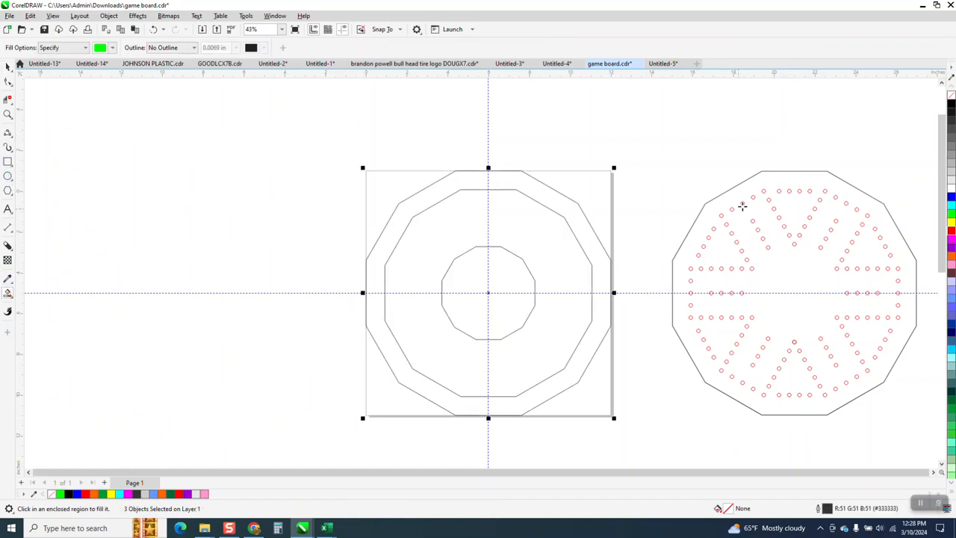
left_click(742, 204)
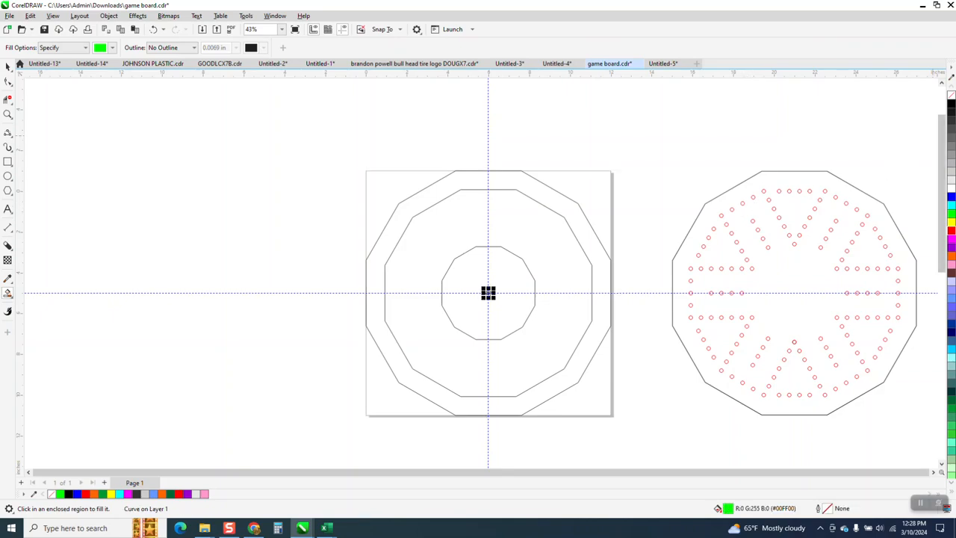
left_click(951, 93)
right_click(951, 233)
left_click(8, 114)
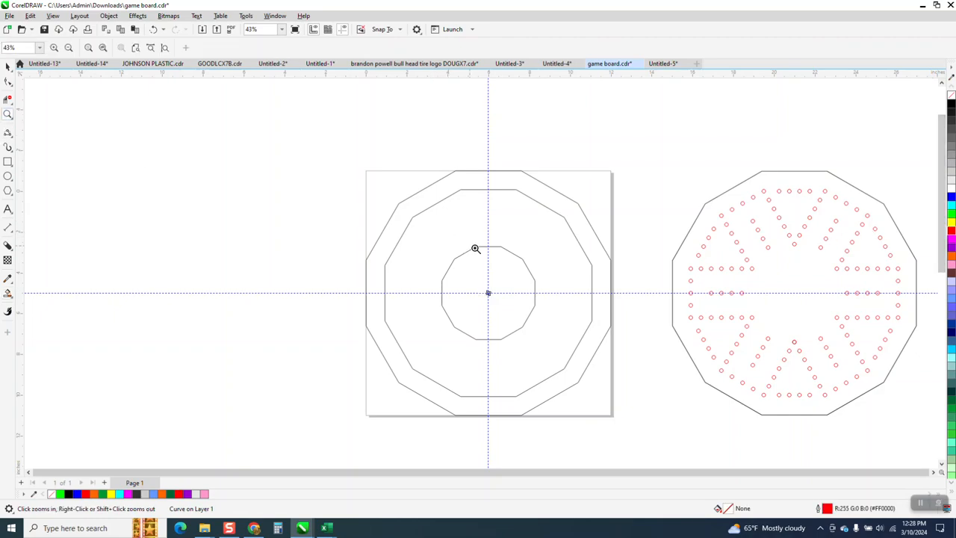
- Rotate the grouped concentric polygons and center circle on the page by 15 degrees
left_click(7, 67)
left_click_drag(339, 153, 670, 447)
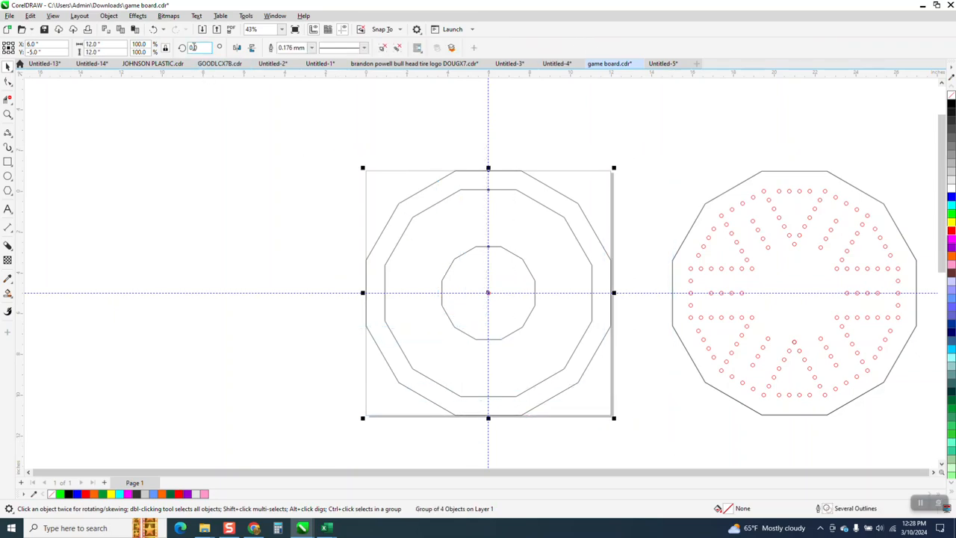
left_click(201, 47)
type("15")
key("Return")
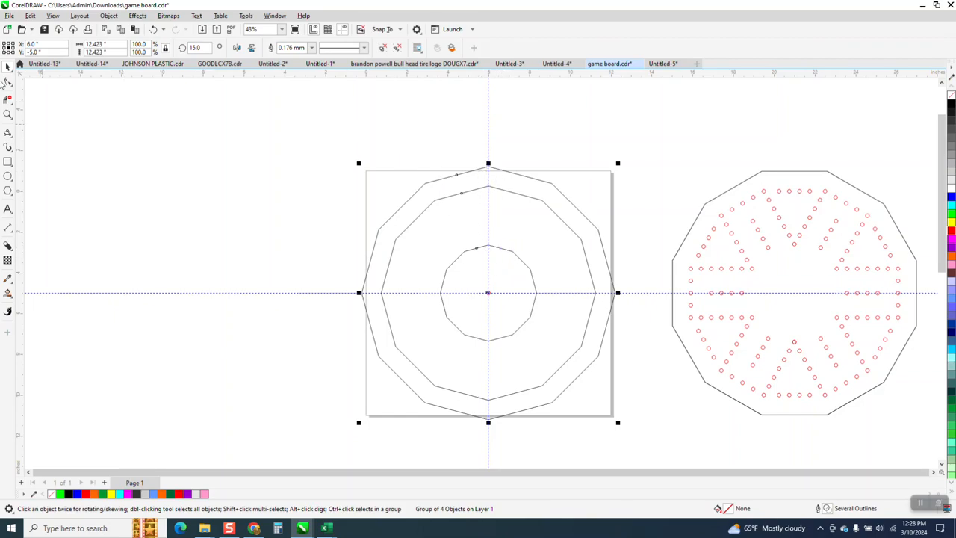
- Ungroup the three concentric polygons and the small red center circle
left_click(108, 15)
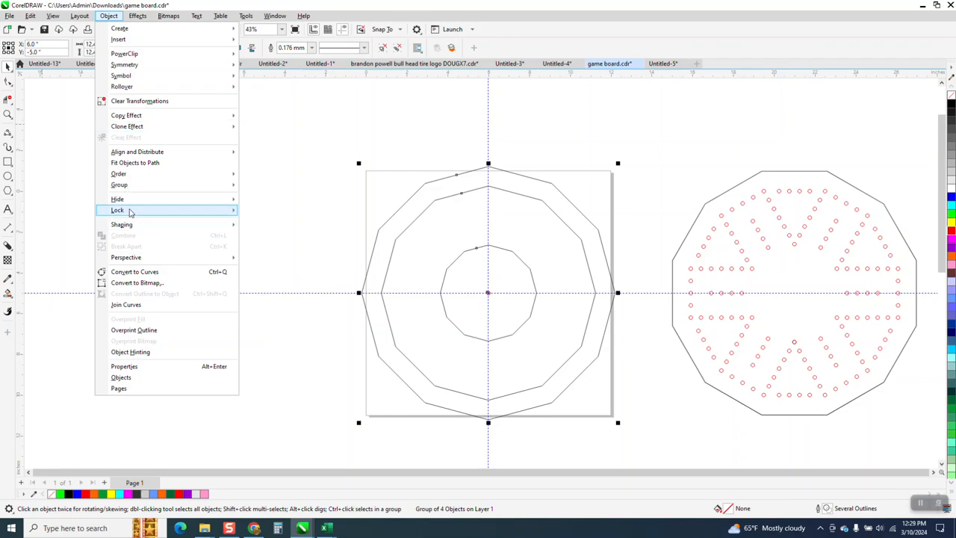
mouse_move(135, 186)
left_click(253, 197)
left_click(230, 202)
- Align the small red circle with the top of the innermost polygon
left_click(488, 294)
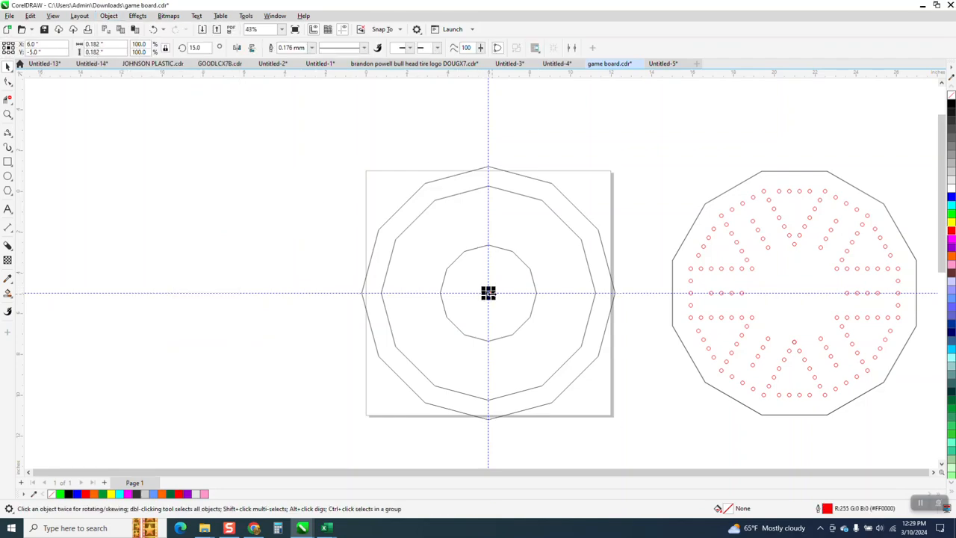
left_click(500, 248, "shift")
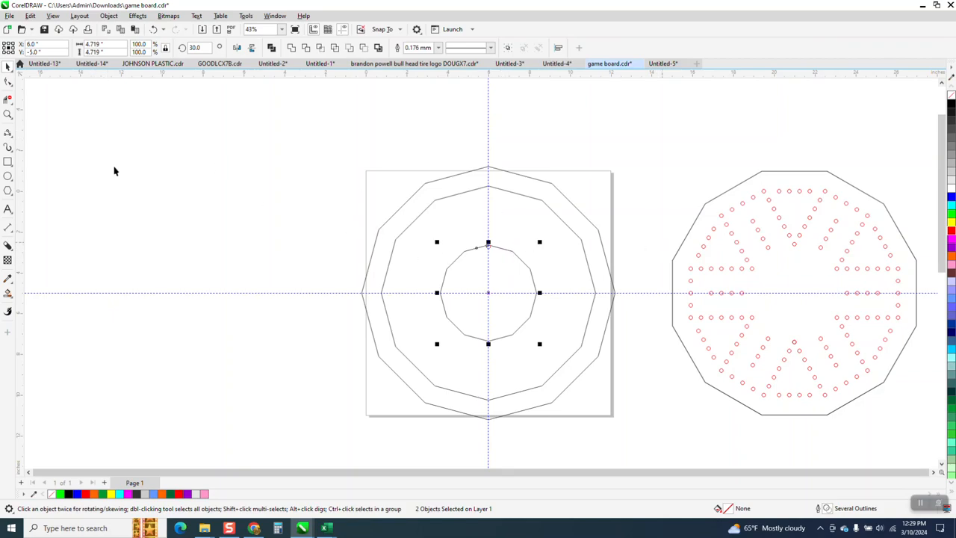
left_click(8, 114)
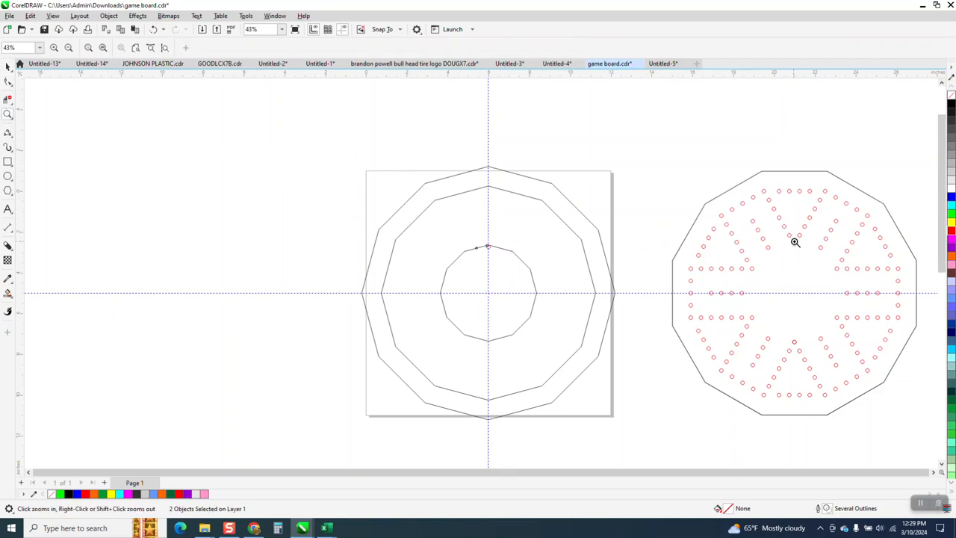
left_click_drag(405, 164, 622, 321)
- Set the nudge distance to 0.2 inches and shift the circle up, centering it on the innermost polygon's top vertex
left_click(8, 66)
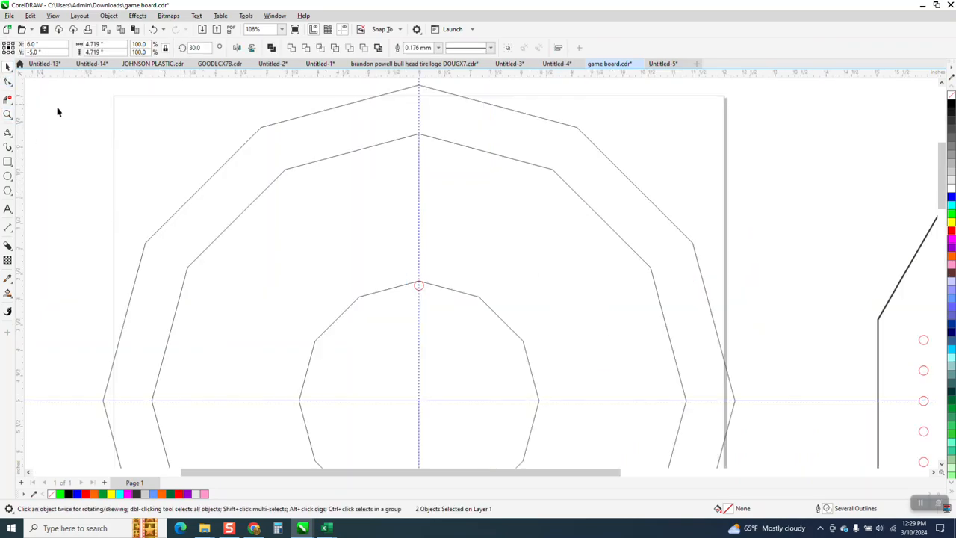
double_click(335, 47)
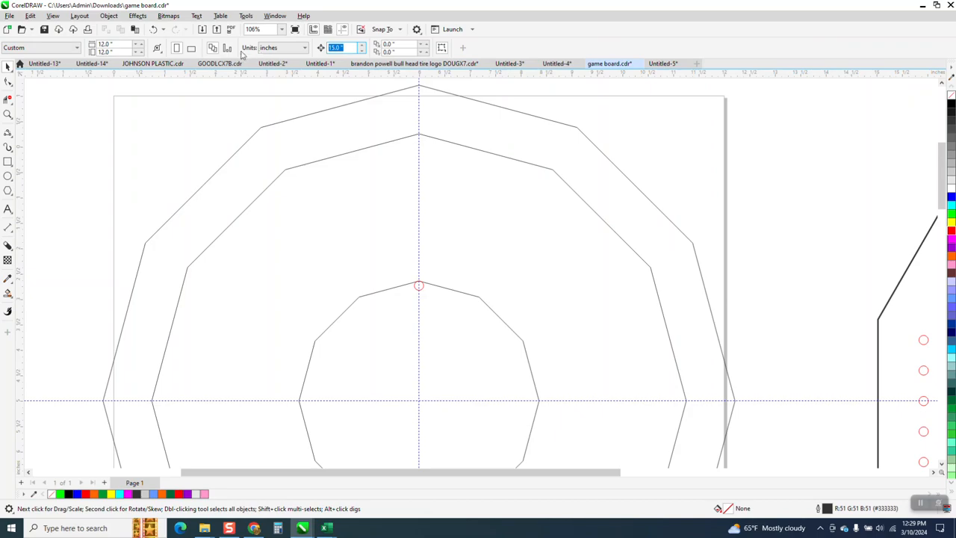
key("BackSpace")
left_click_drag(456, 319, 454, 317)
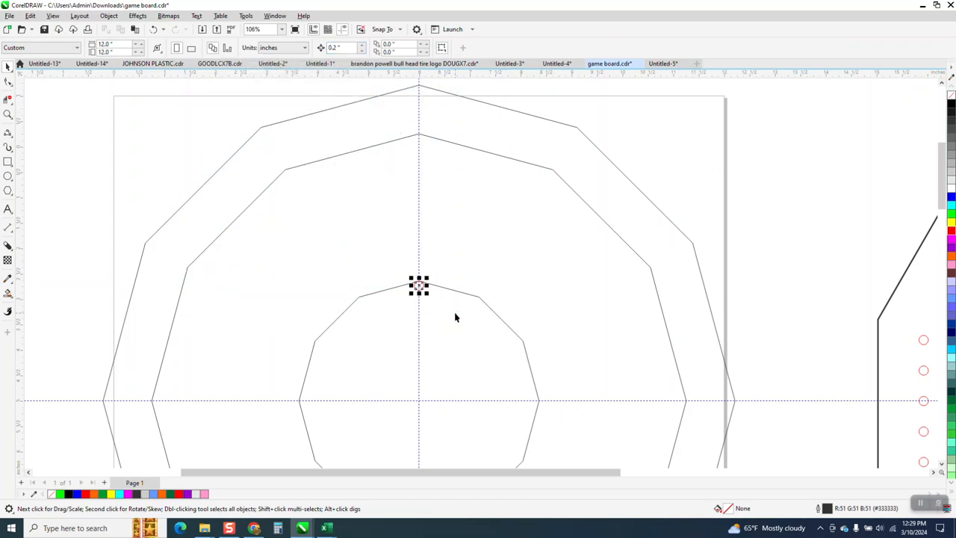
key("Up")
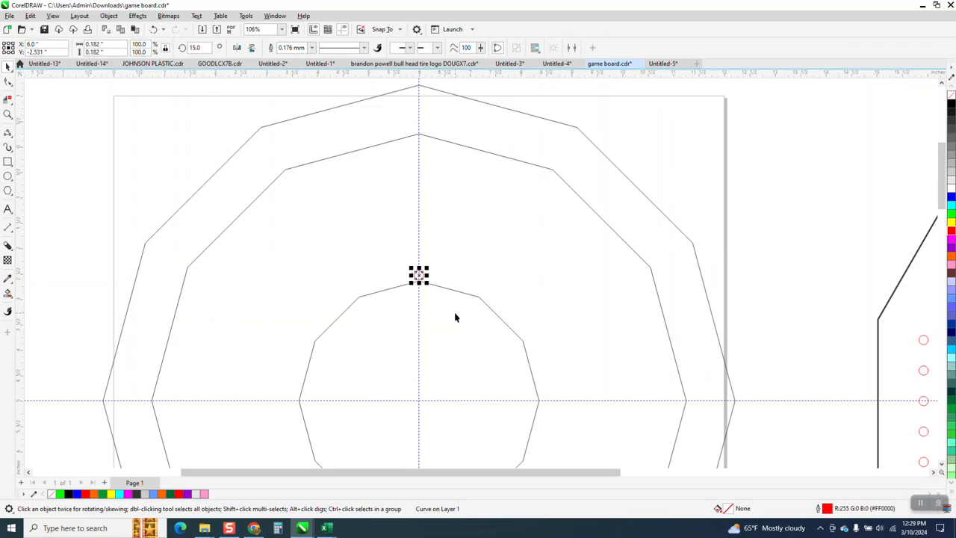
left_click_drag(419, 275, 419, 282)
- Copy the circle to the middle polygon's top vertex and blend the two circles with 5 steps
left_click_drag(419, 282, 419, 135)
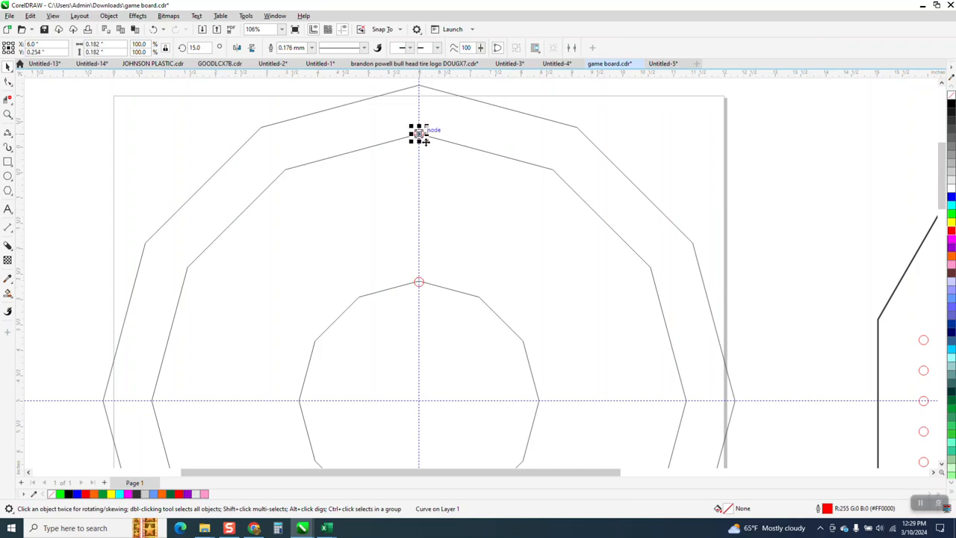
scroll(418, 218, "down", 5)
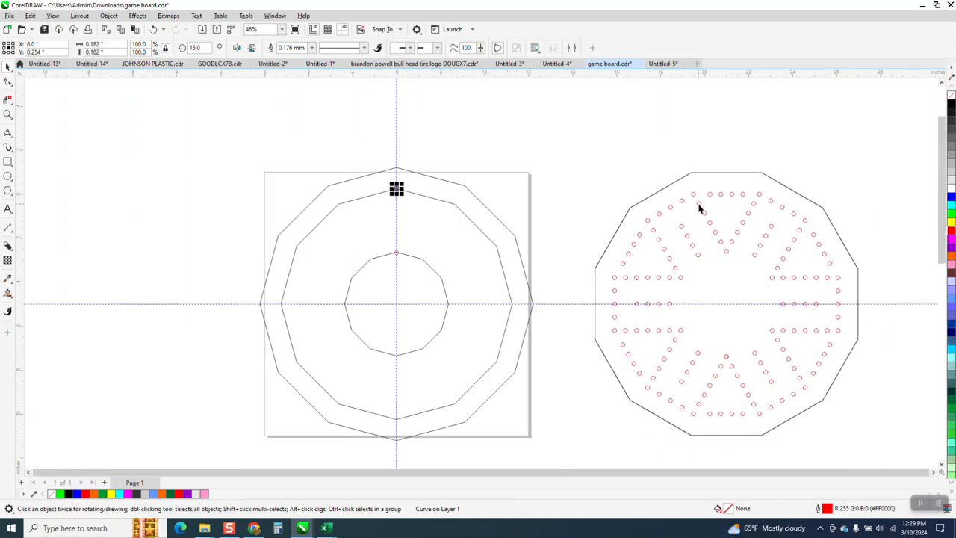
left_click_drag(366, 146, 416, 288)
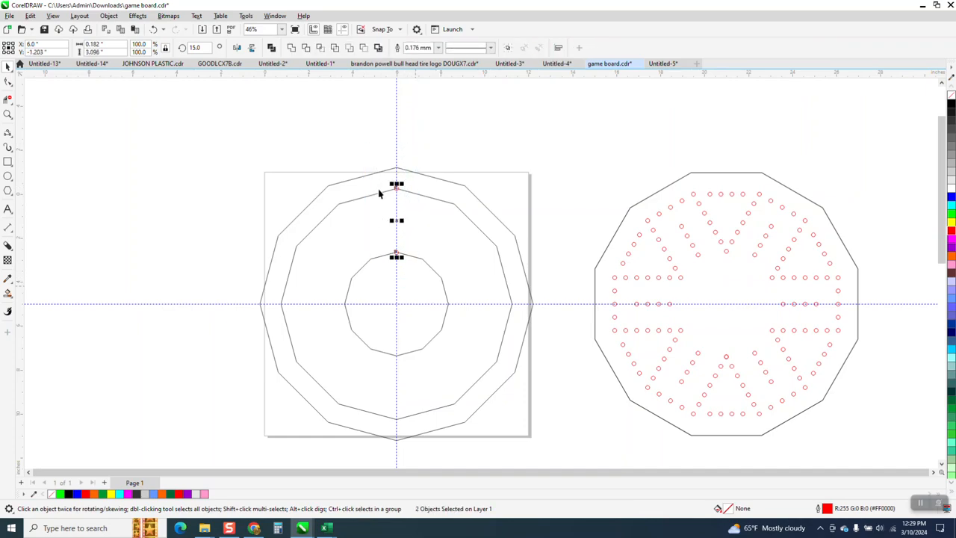
left_click(137, 15)
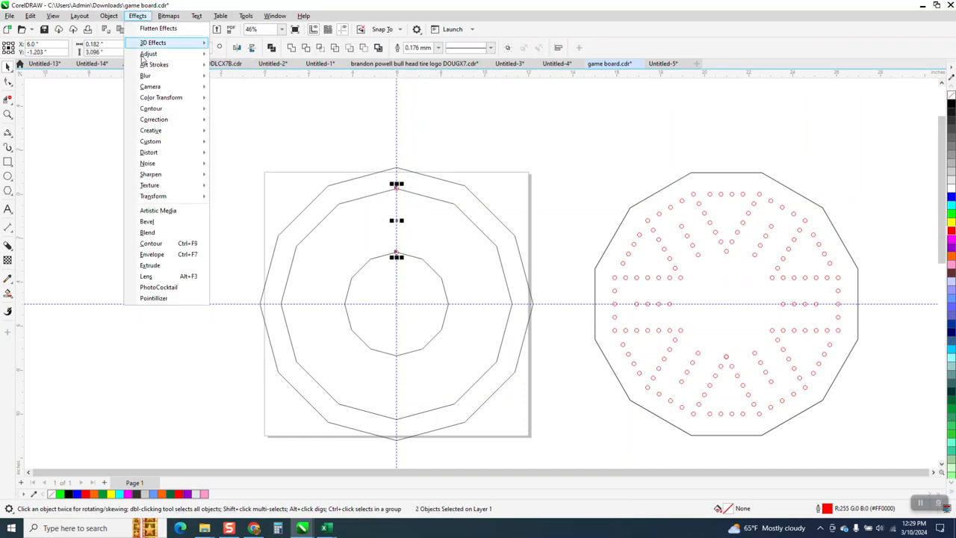
left_click(152, 234)
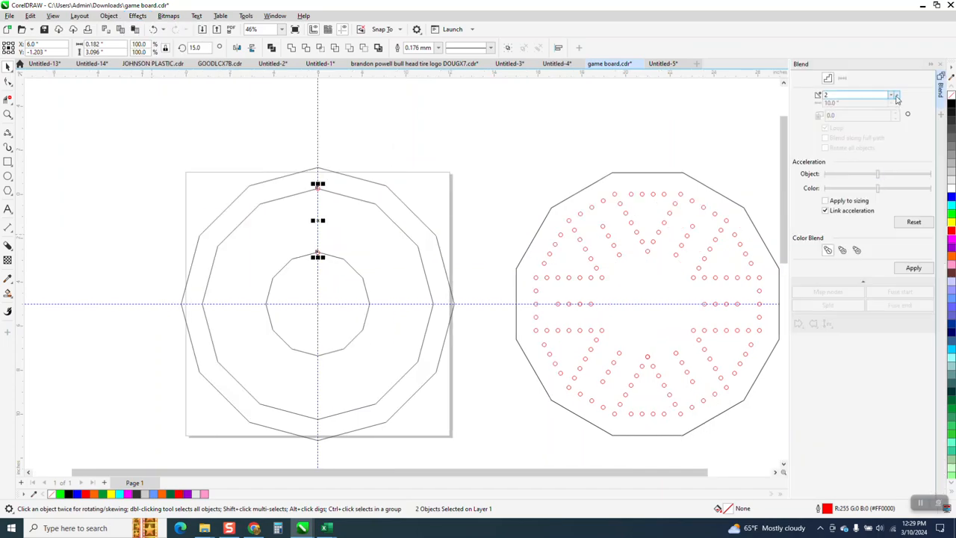
left_click(914, 267)
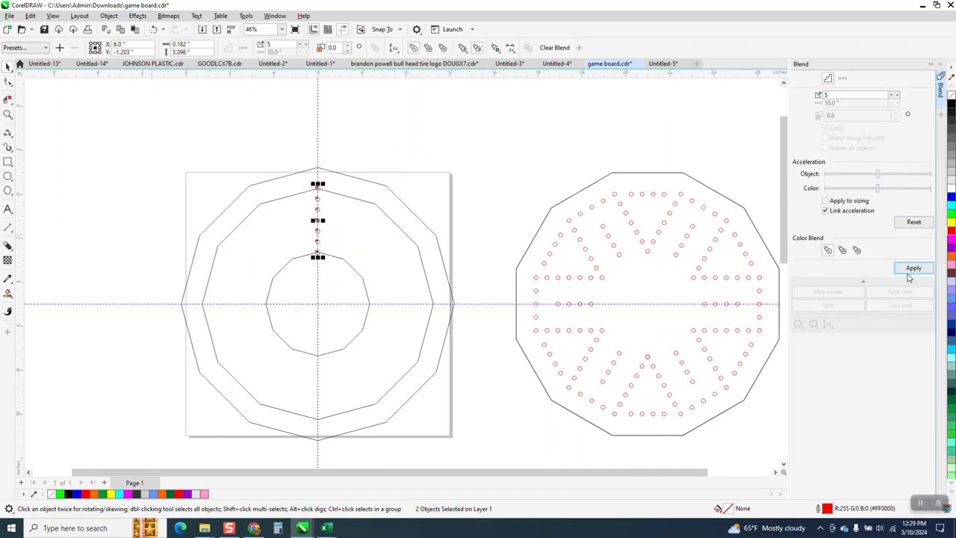
left_click(418, 139)
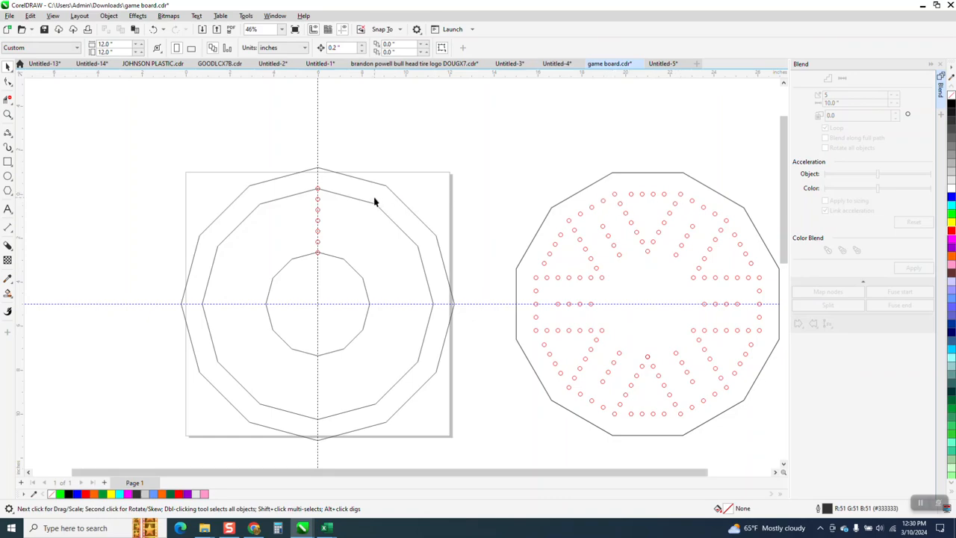
- Break the vertical circle blend apart and group all its circles into one hole row
left_click_drag(278, 135, 354, 296)
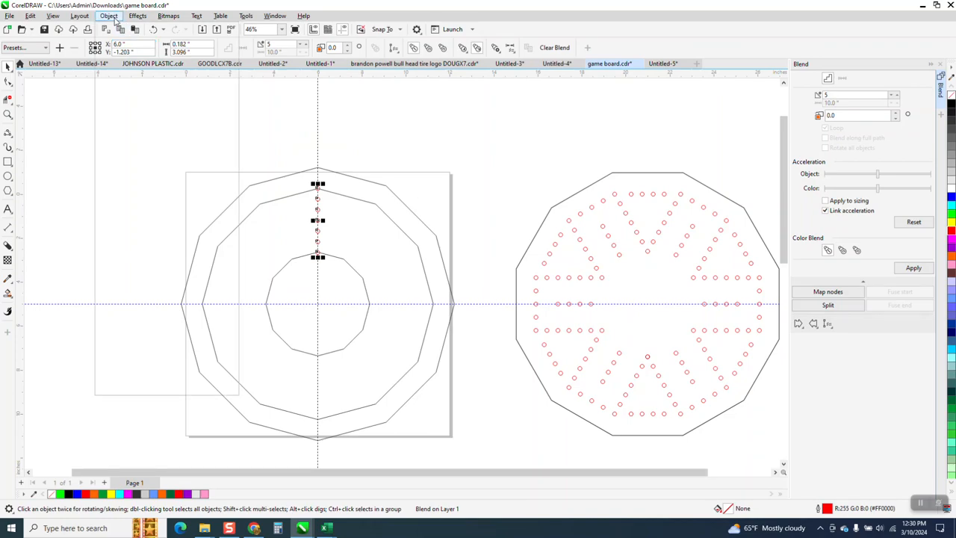
left_click(108, 16)
left_click(156, 246)
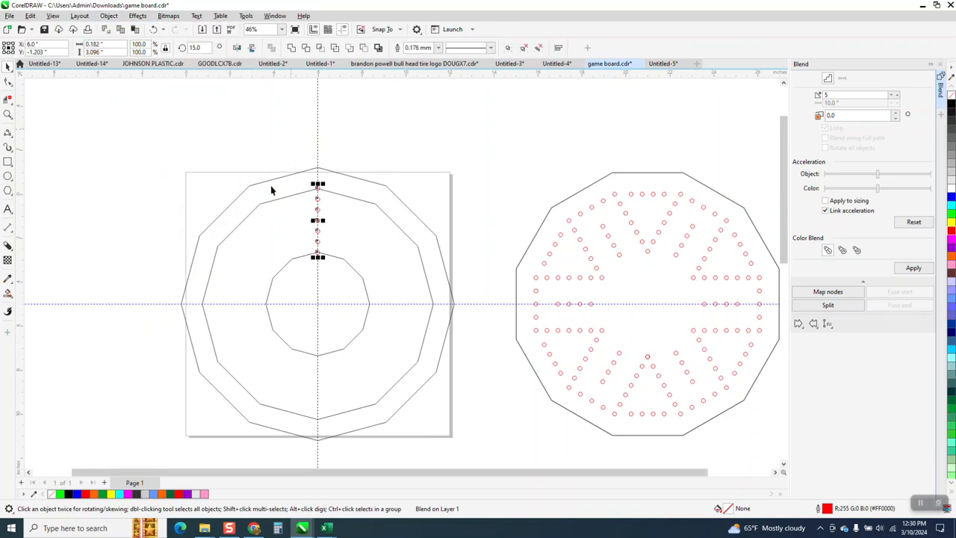
left_click(109, 16)
mouse_move(139, 185)
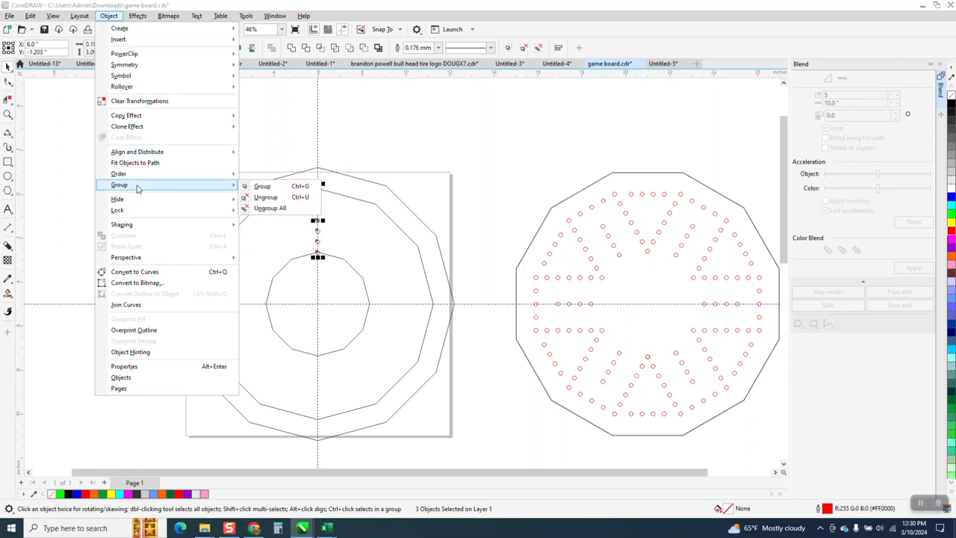
left_click(261, 186)
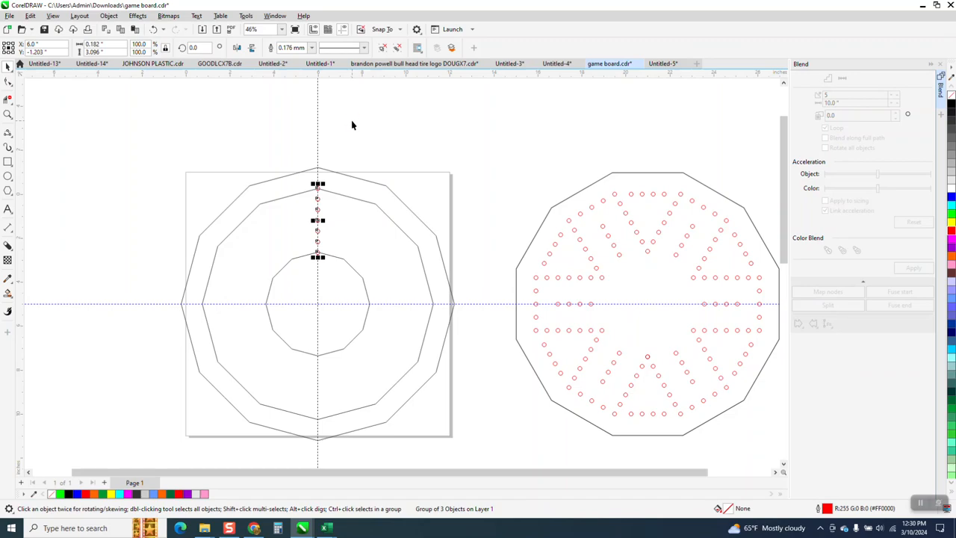
- Move the hole row's rotation center to the page center and create a copy of the row rotated 30 degrees
left_click(318, 219)
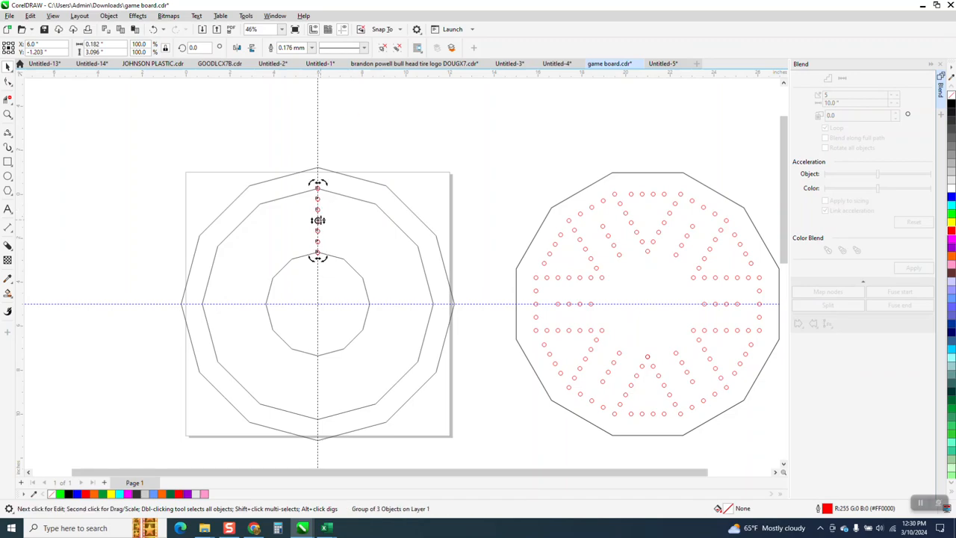
left_click_drag(318, 220, 319, 300)
left_click(317, 220)
left_click(318, 219)
left_click_drag(323, 181, 256, 188)
double_click(197, 47)
type("30")
key("Return")
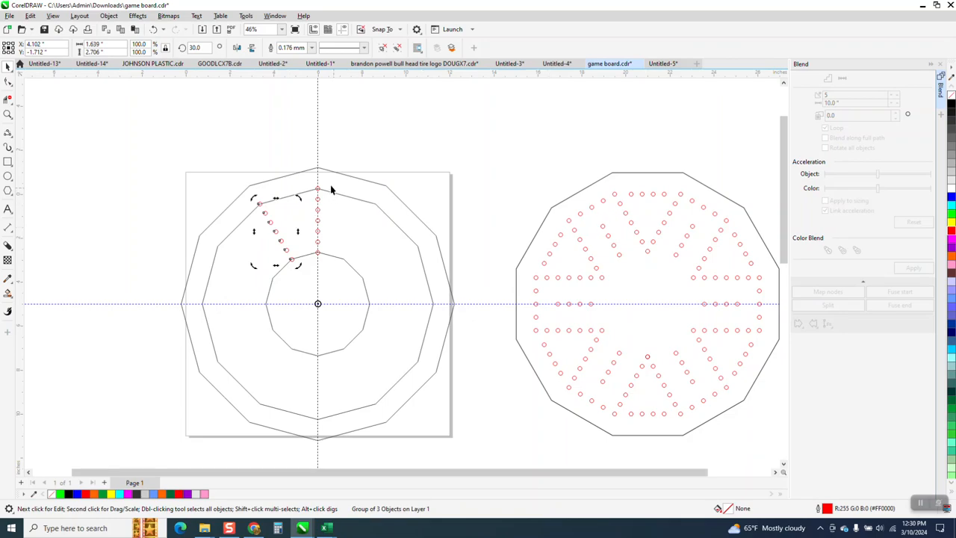
- Undo the rotated copy of the hole row and delete the vertical row from the page
left_click(154, 30)
left_click(154, 31)
left_click(295, 191)
left_click_drag(341, 267, 342, 268)
key("Delete")
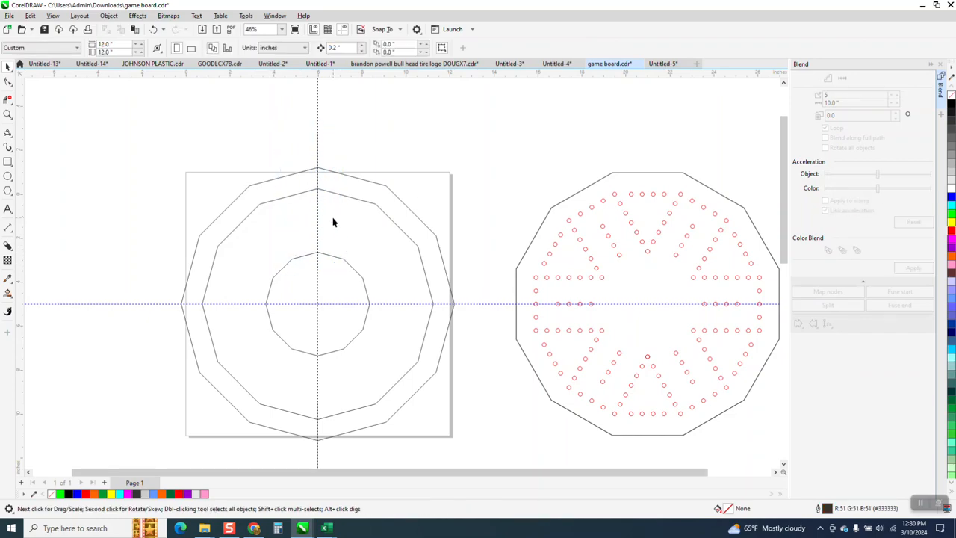
- Rotate the three concentric polygons by 15 degrees so that flat edges are at the top again
left_click_drag(402, 400, 484, 452)
double_click(196, 48)
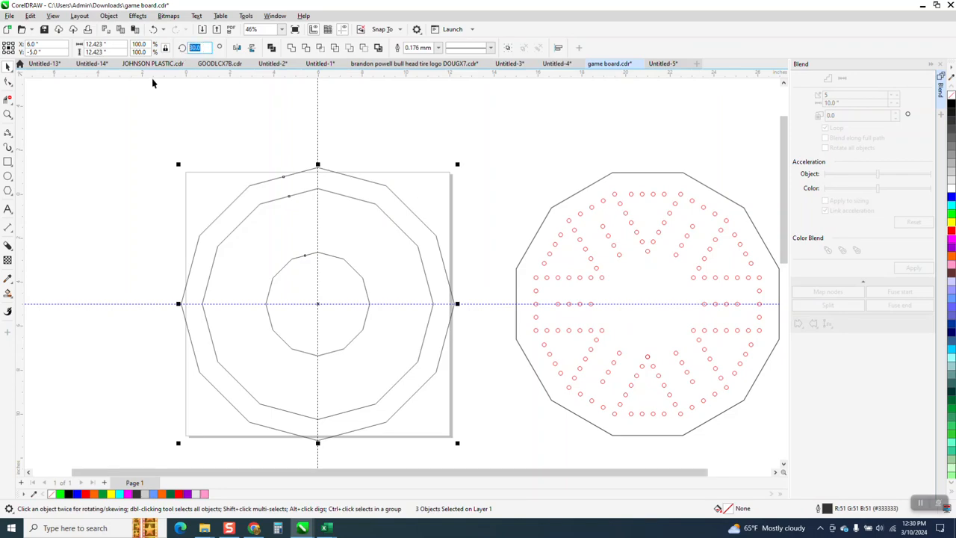
type("15")
key("Return")
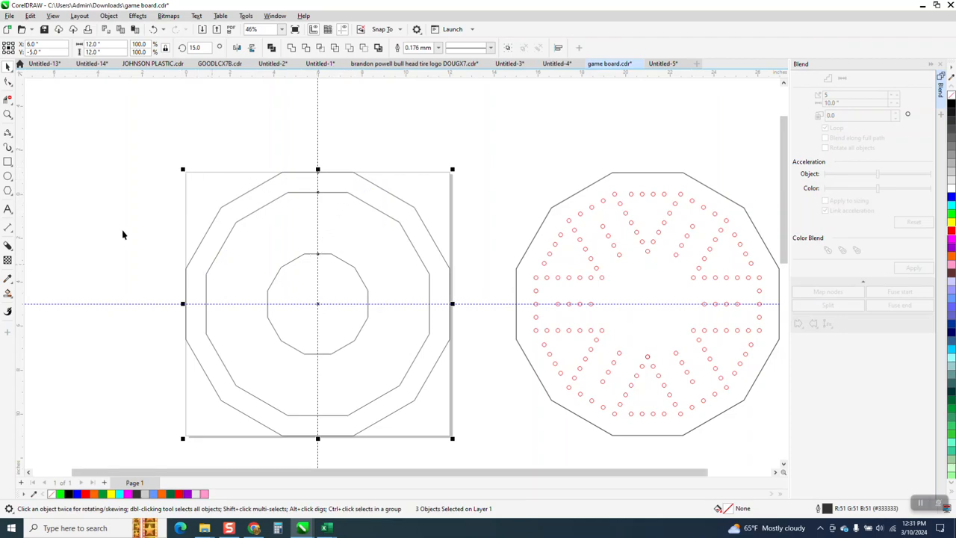
- Smart-fill an outer corner hole of the original board, center the new circle on the page, and give it no fill and a red outline
left_click(8, 293)
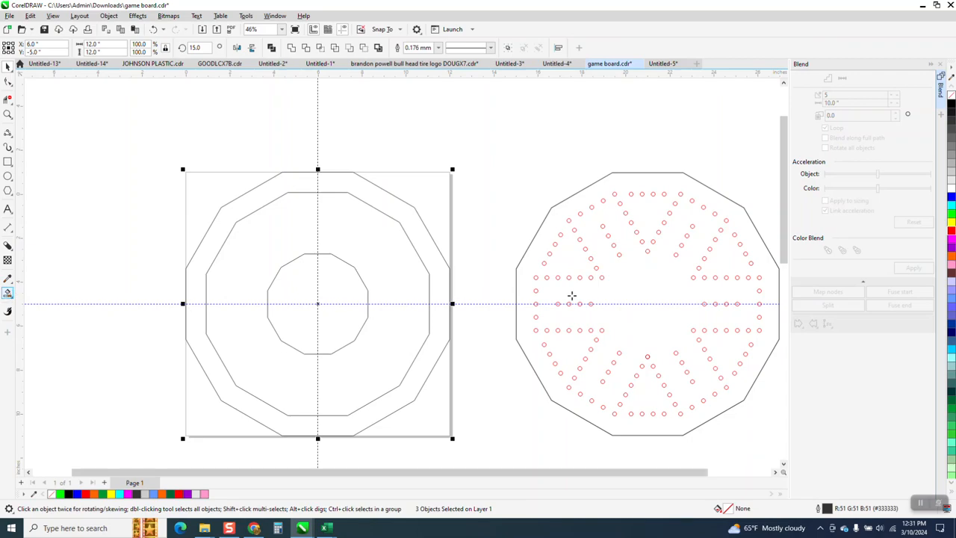
left_click(569, 221)
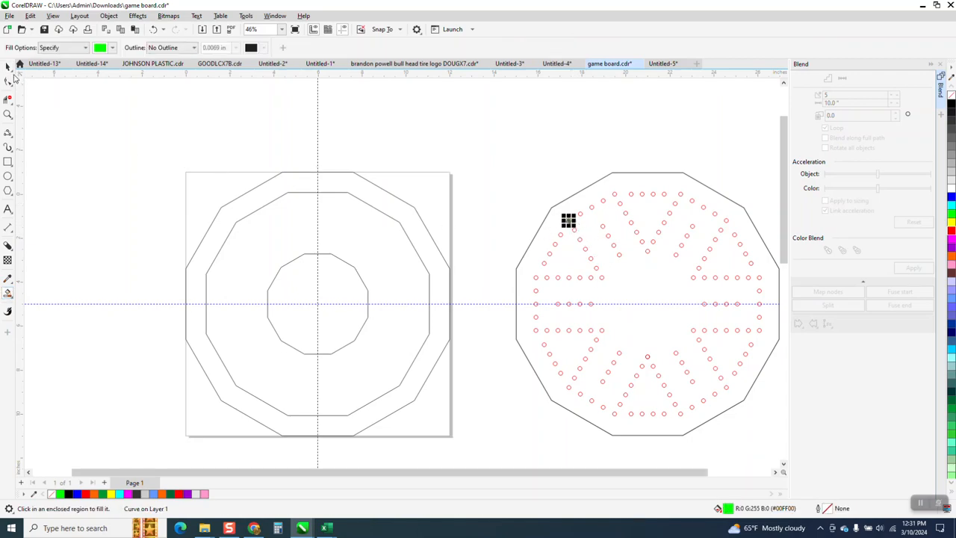
key("space")
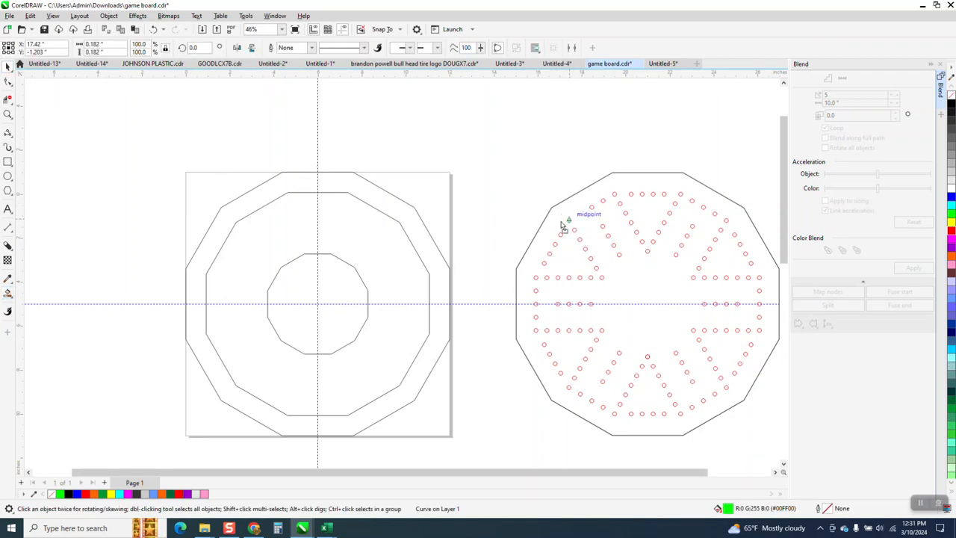
left_click_drag(569, 221, 495, 233)
key("p")
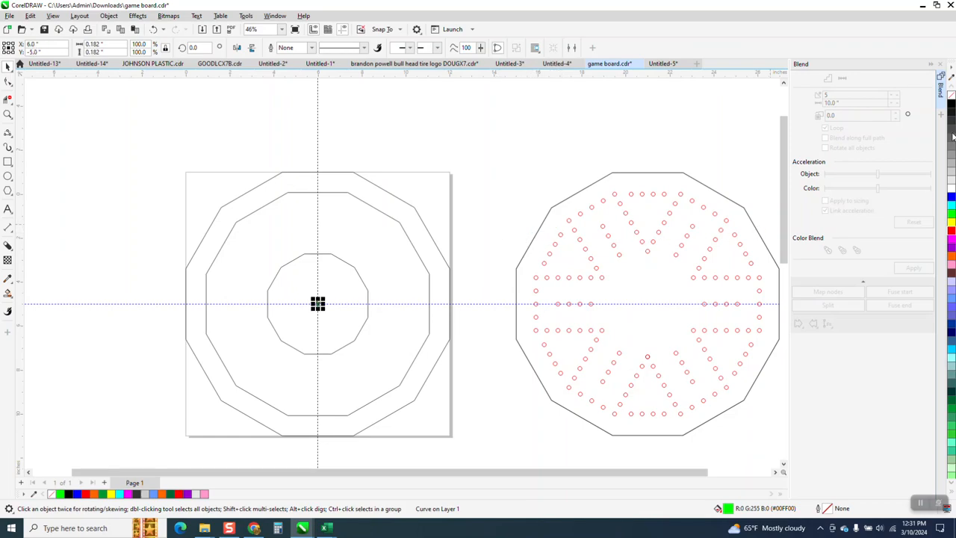
left_click(950, 97)
right_click(951, 228)
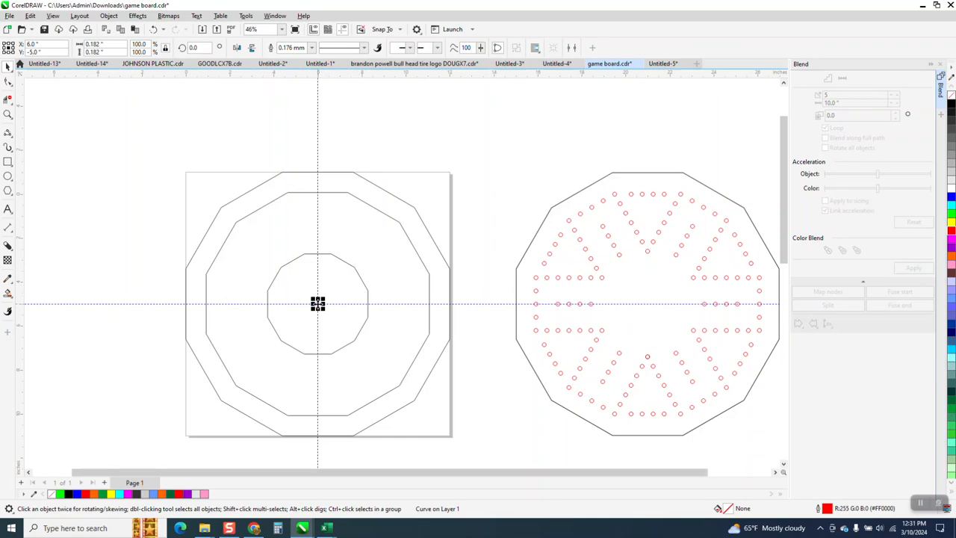
- Place the circle at the midpoint of the inner polygon's top edge and blend it in 5 steps with a copy near the middle polygon's top-left corner
left_click_drag(317, 303, 316, 254)
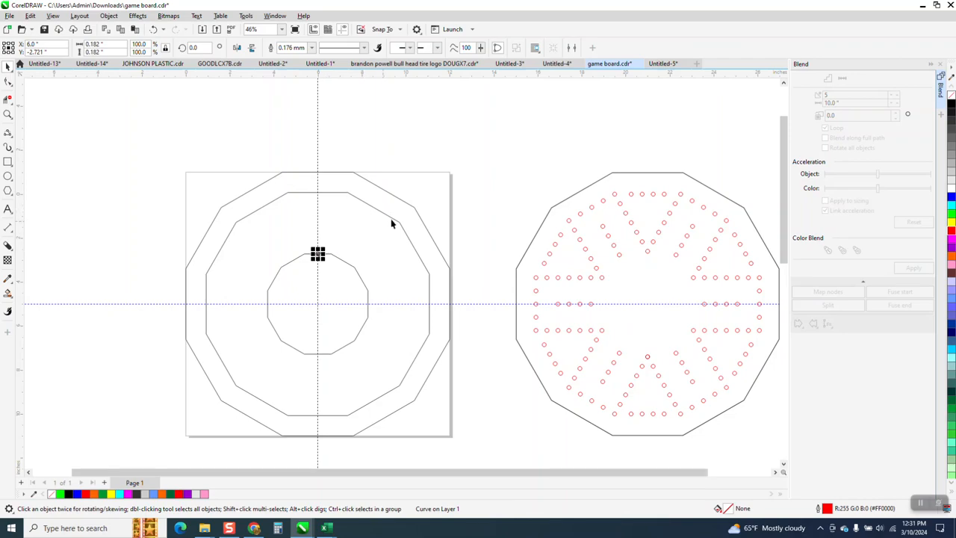
mouse_move(318, 254)
left_mouse_down()
mouse_move(289, 193)
mouse_move(355, 292)
left_mouse_up()
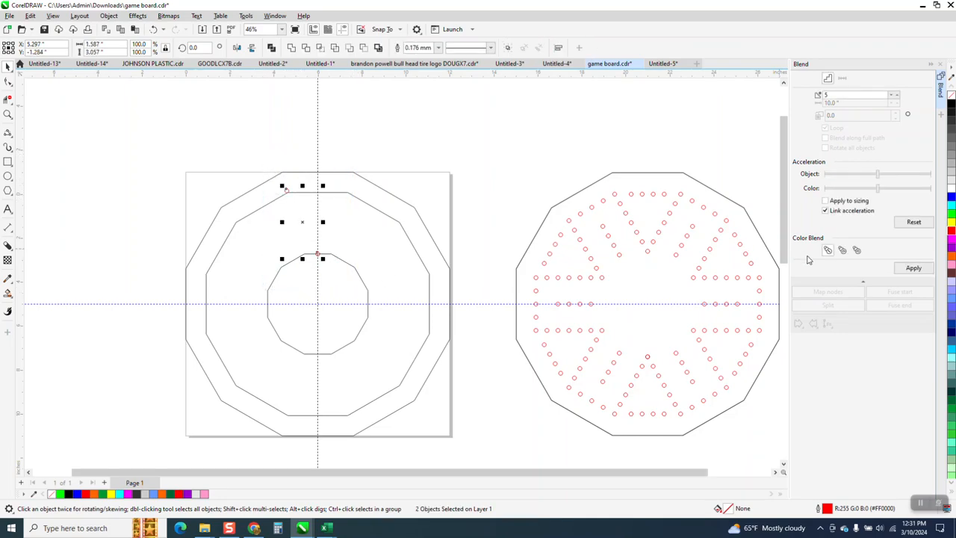
left_click(913, 268)
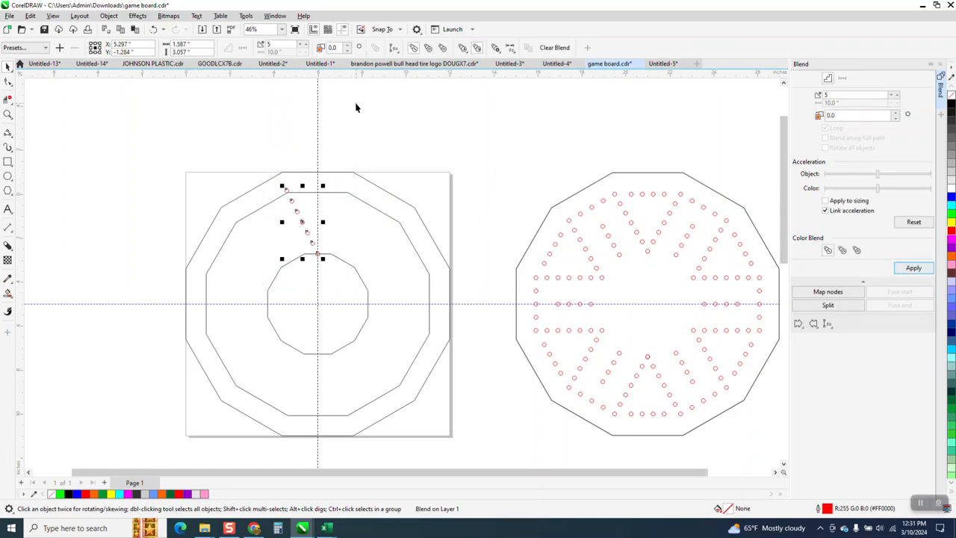
left_click(368, 113)
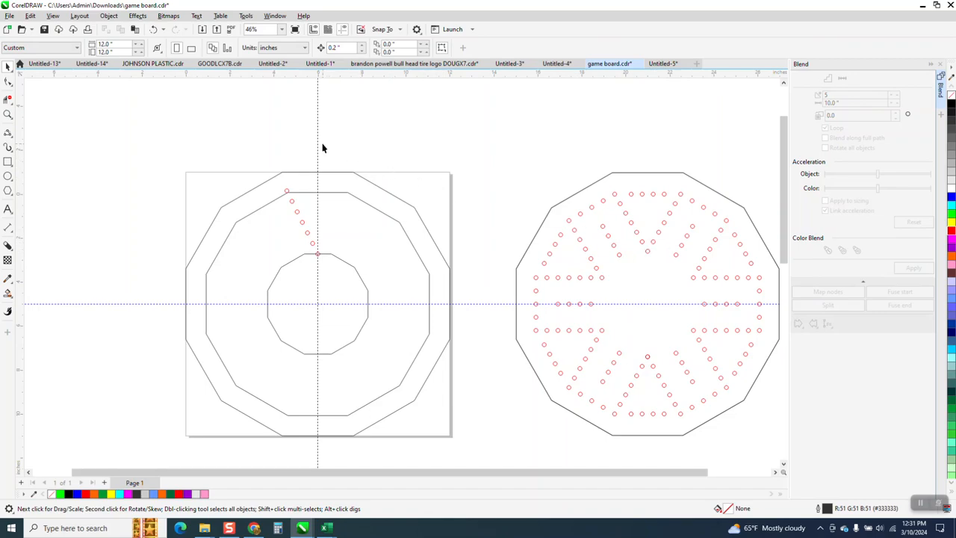
- Undo the blend and move the outer circle exactly onto the middle polygon's top-left corner
left_click(153, 29)
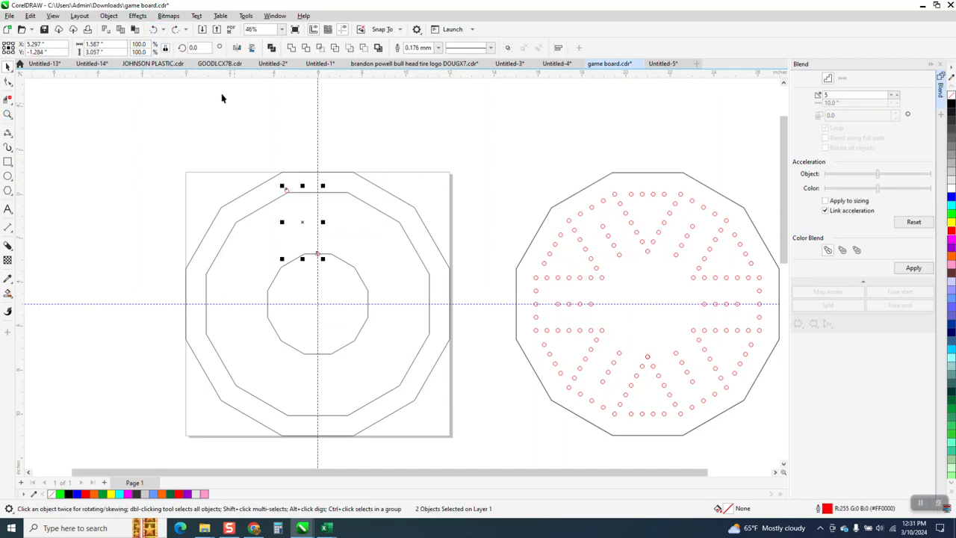
left_click(7, 114)
left_click_drag(251, 164, 433, 315)
left_click(7, 67)
left_click(192, 101)
left_click_drag(249, 142, 252, 151)
- Blend the corner circle and the inner polygon's midpoint circle in 5 steps and break the blend apart
left_click_drag(159, 103, 376, 340)
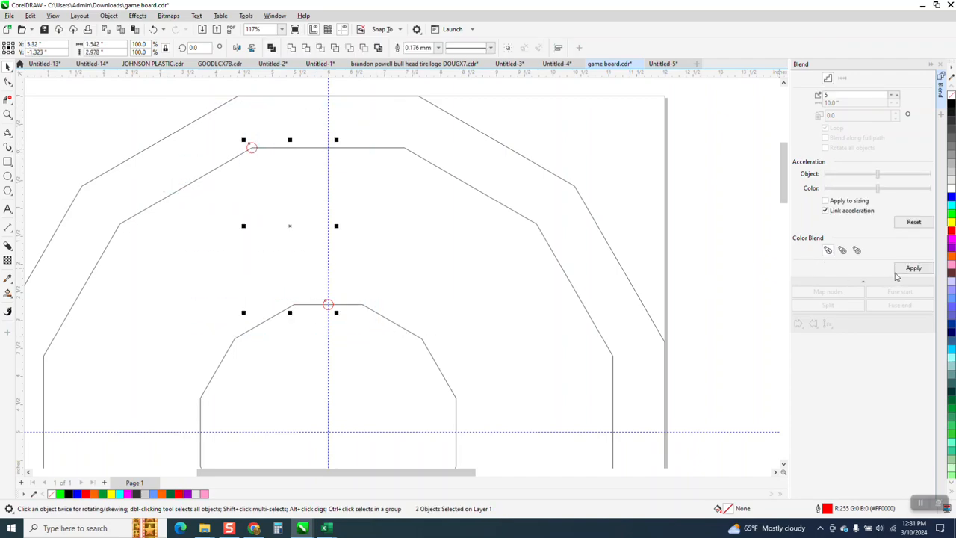
left_click(913, 267)
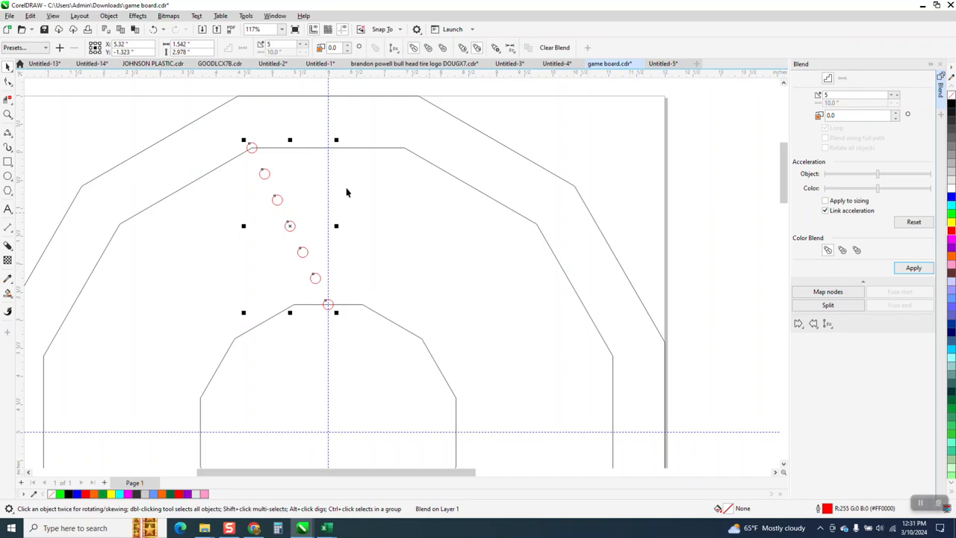
left_click(112, 16)
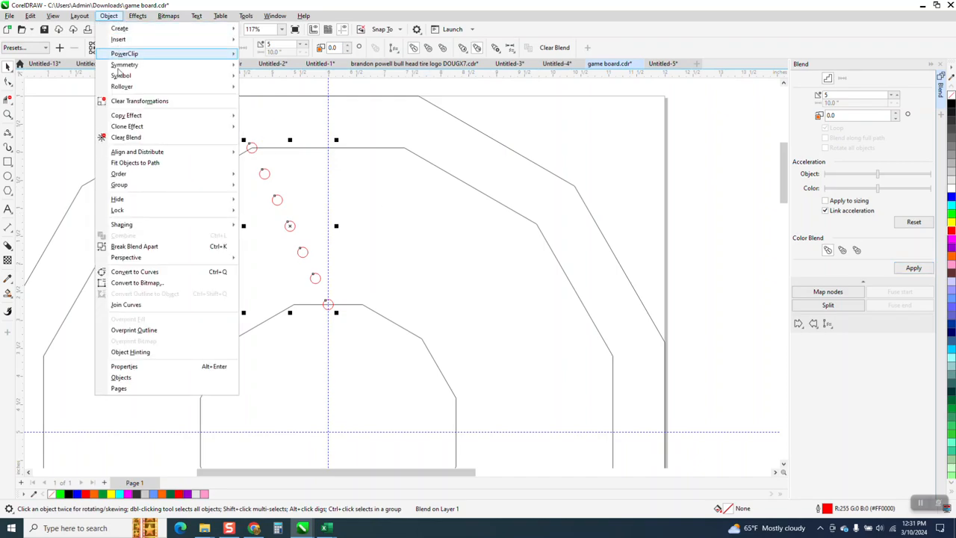
left_click(160, 246)
- Group the row of holes and mirror a copy horizontally, placing it from the same inner circle to form a V
left_click_drag(175, 93, 404, 350)
key("ctrl+g")
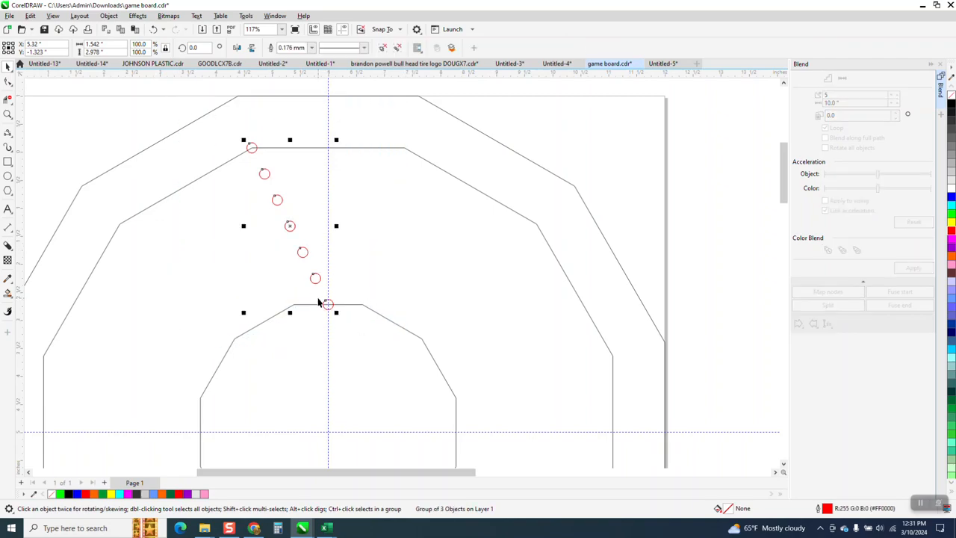
left_click(237, 48)
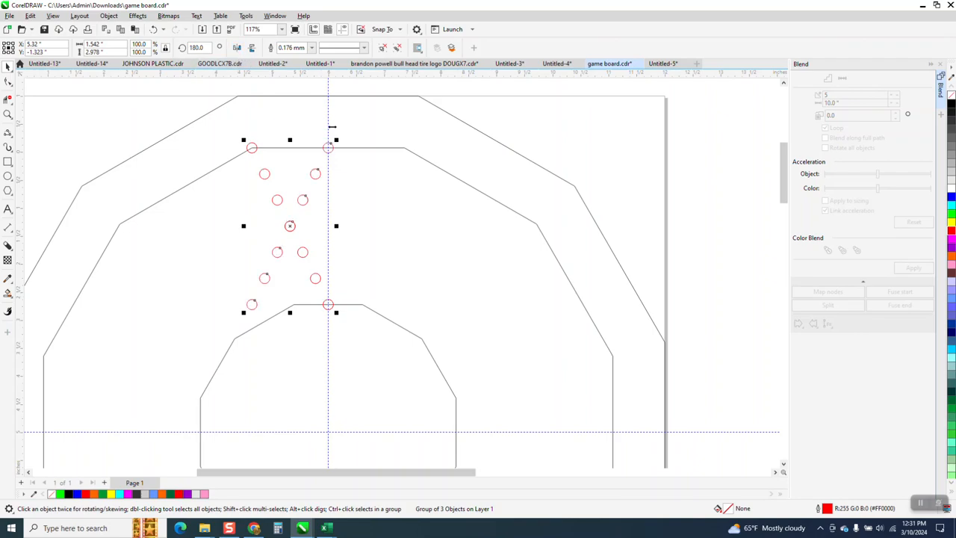
left_click_drag(251, 306, 329, 305)
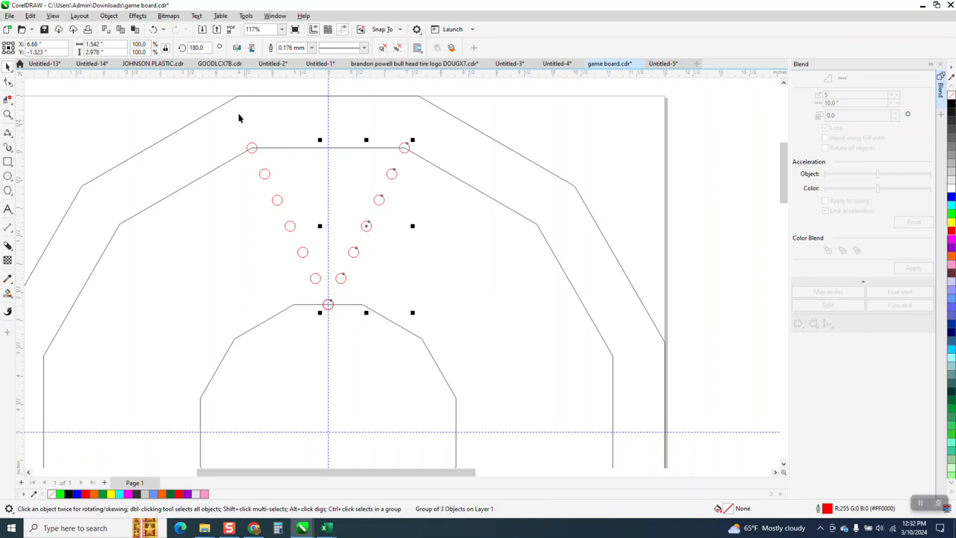
- Ungroup all circles of the V and delete the duplicate circle at its tip
left_click_drag(199, 91, 458, 321)
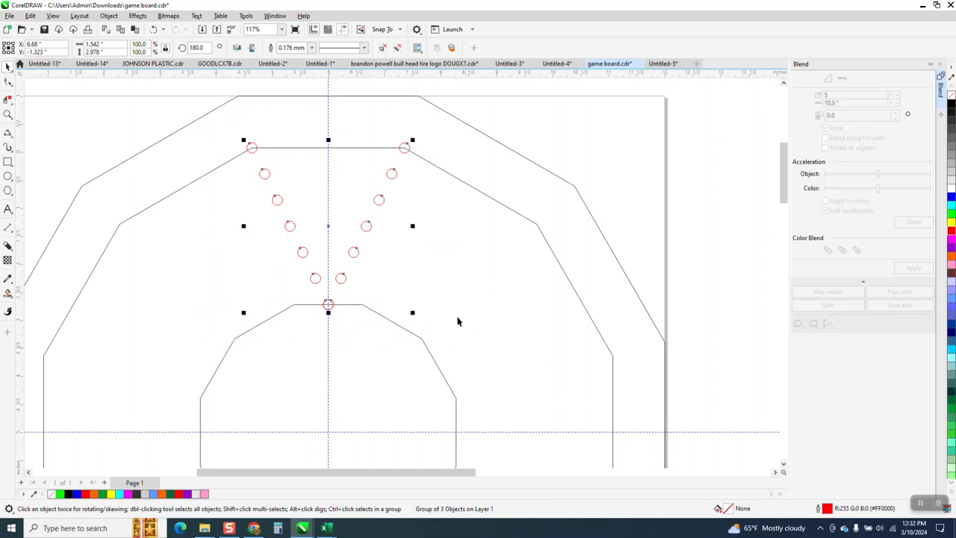
left_click(109, 16)
mouse_move(135, 187)
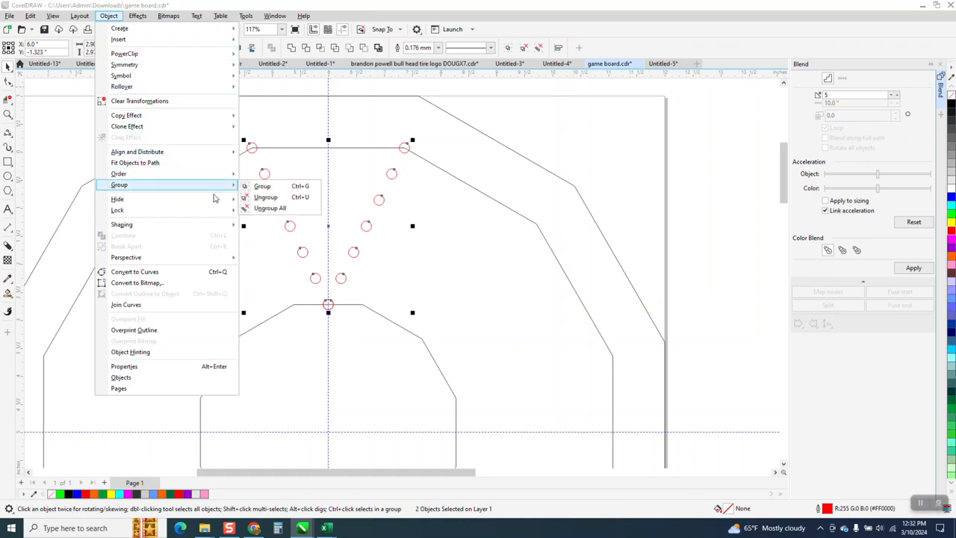
left_click(258, 209)
left_click(501, 246)
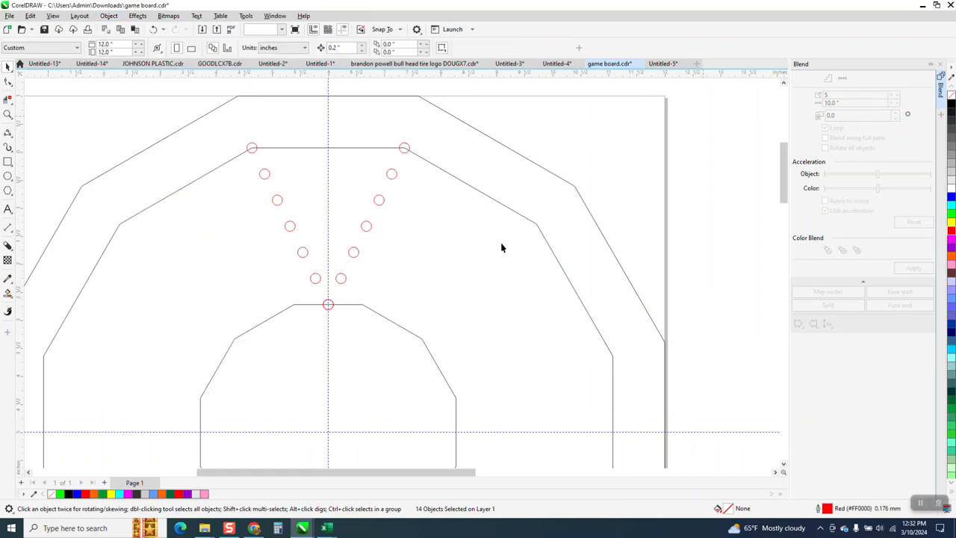
left_click(329, 304)
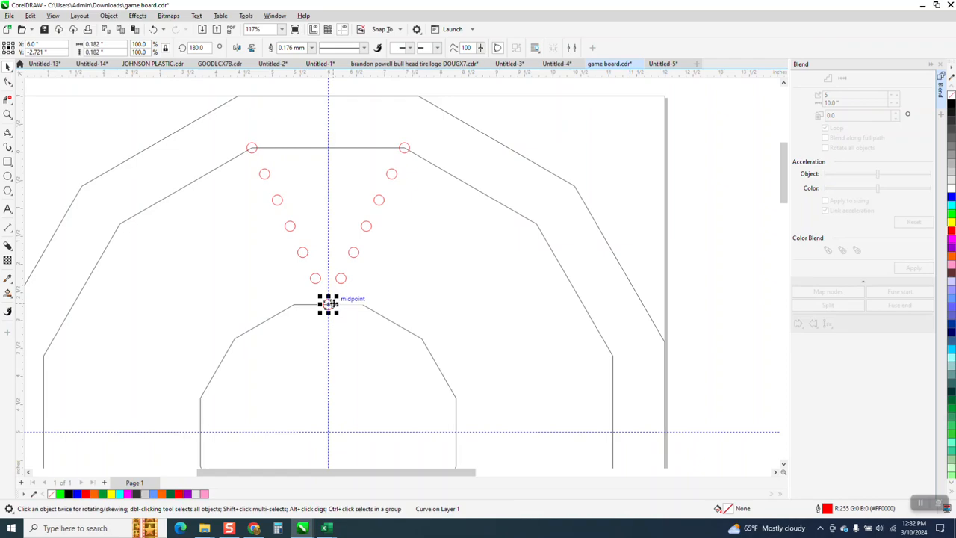
key("Escape")
- Group the V of holes together with the three concentric polygons
scroll(328, 303, "down", 4)
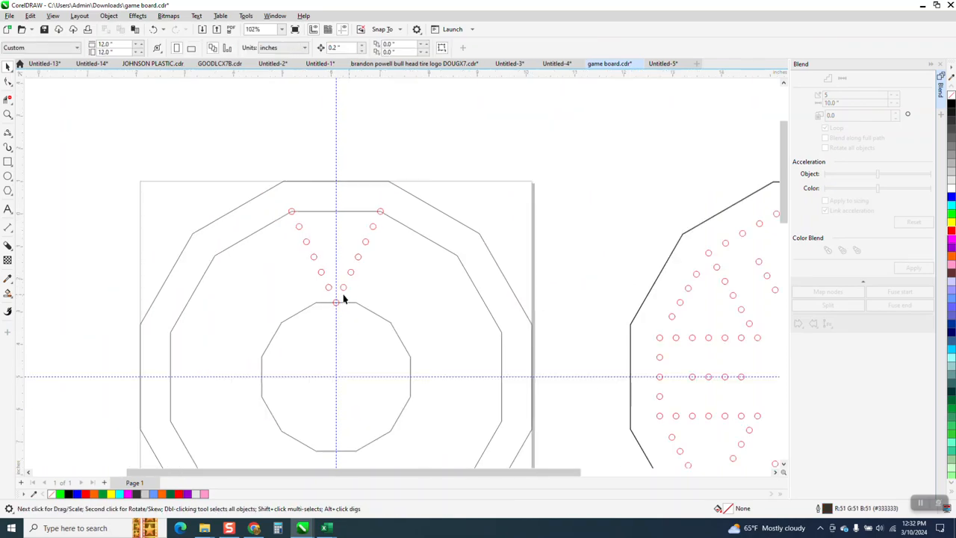
scroll(336, 292, "down", 1)
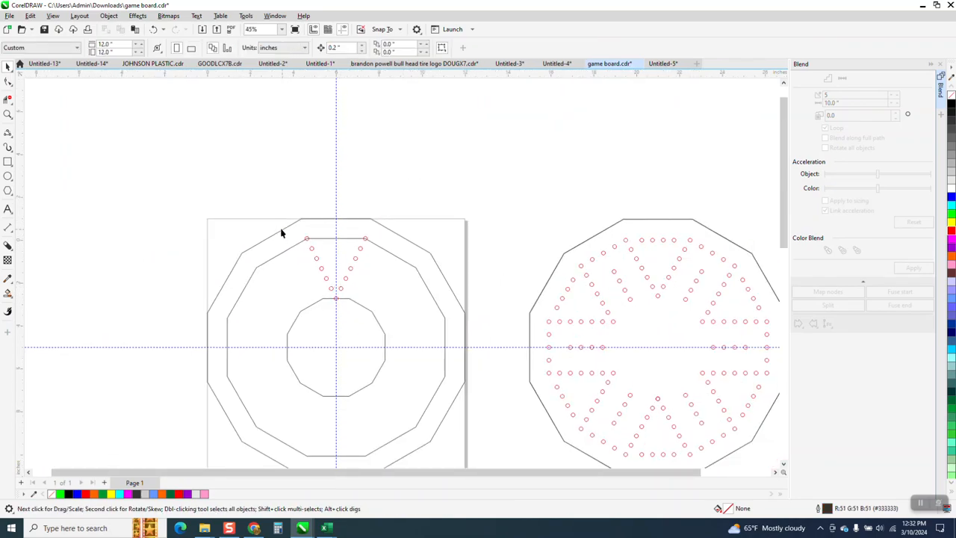
left_click_drag(296, 280, 330, 316)
scroll(317, 253, "down", 3)
left_click_drag(214, 195, 424, 431)
key("ctrl+g")
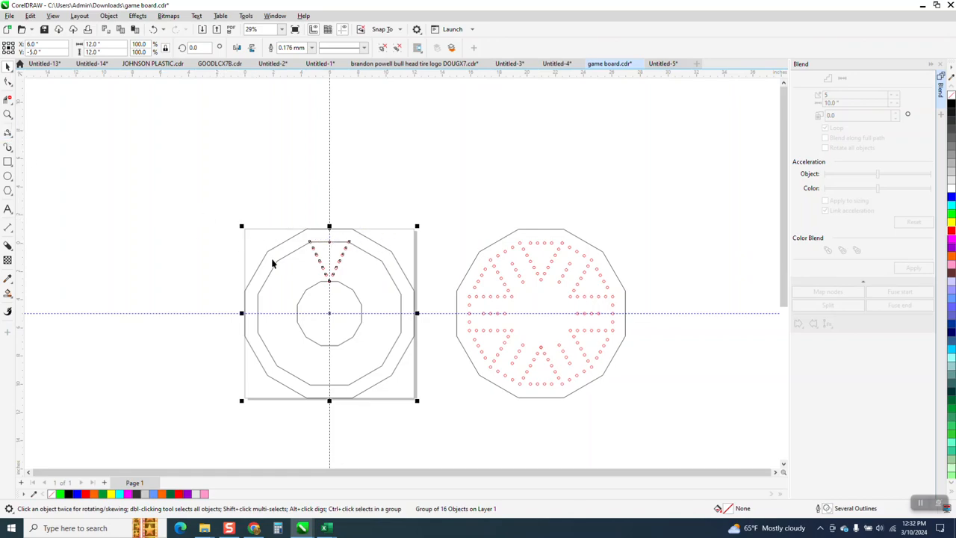
- Rotate the grouped board by -15 degrees
left_click(204, 49)
type("-15")
key("Return")
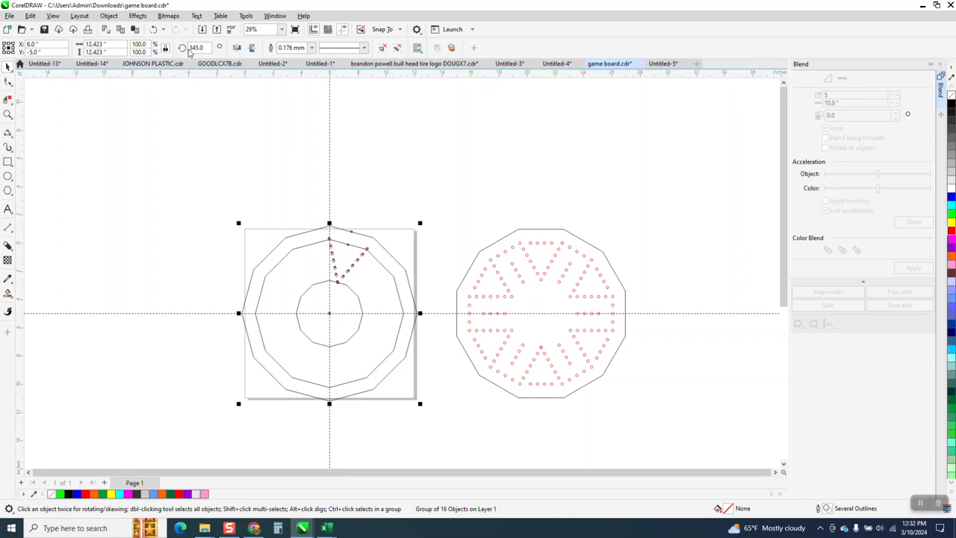
- Set the grouped board's rotation to -30 degrees and check the holes against the middle polygon's corners
left_click(206, 47)
type("-30")
key("Return")
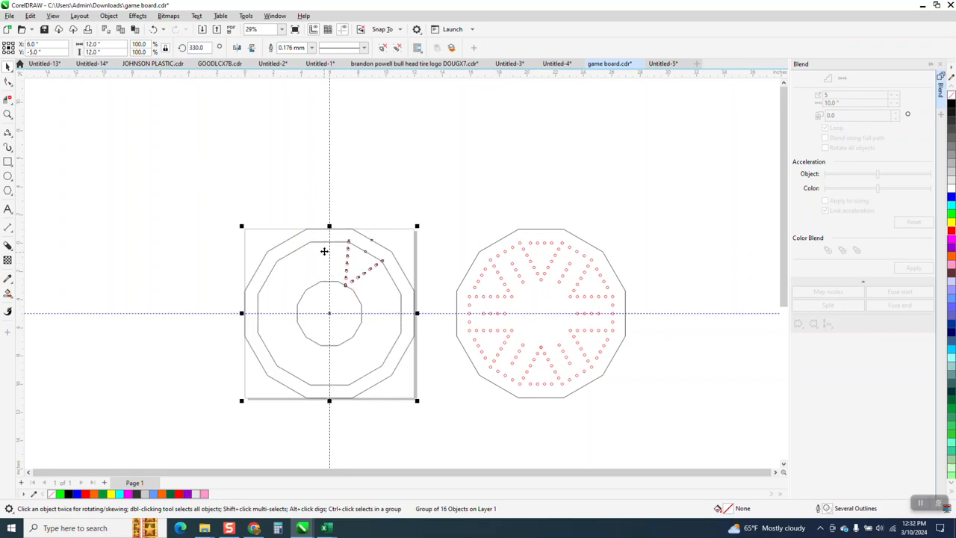
left_click(8, 114)
left_click_drag(301, 213, 496, 342)
left_click(8, 68)
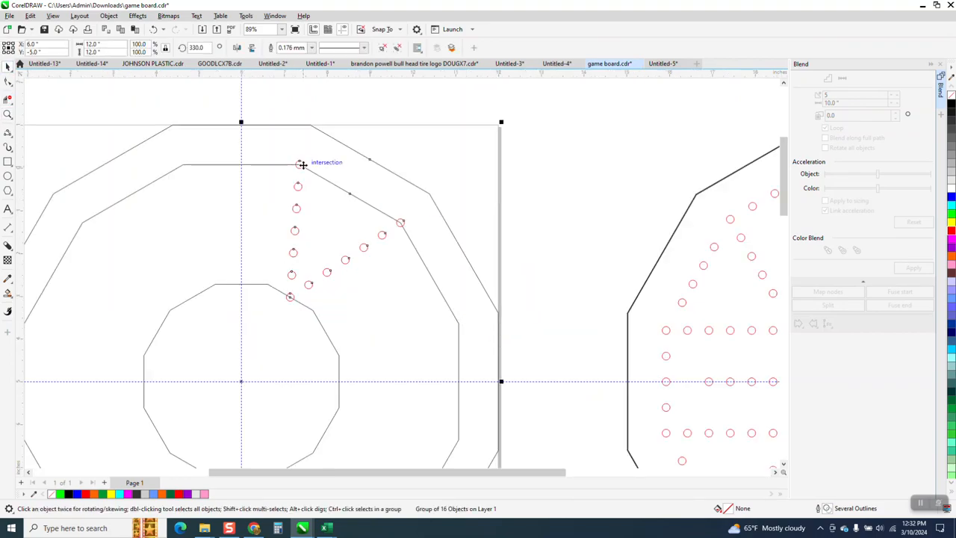
- Ungroup the rotated board into separate polygons and circles
scroll(387, 152, "down", 1)
scroll(387, 153, "down", 2)
left_click_drag(171, 112, 455, 375)
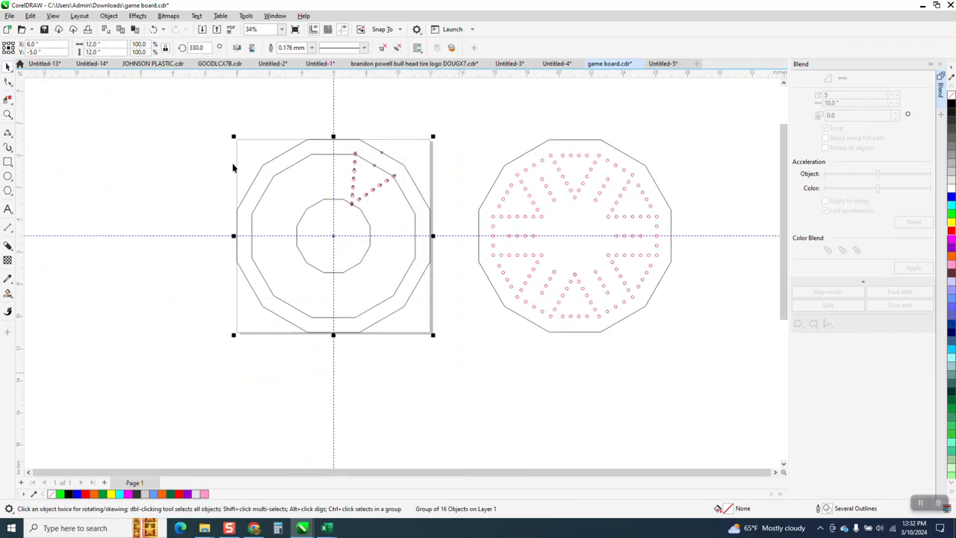
left_click(108, 16)
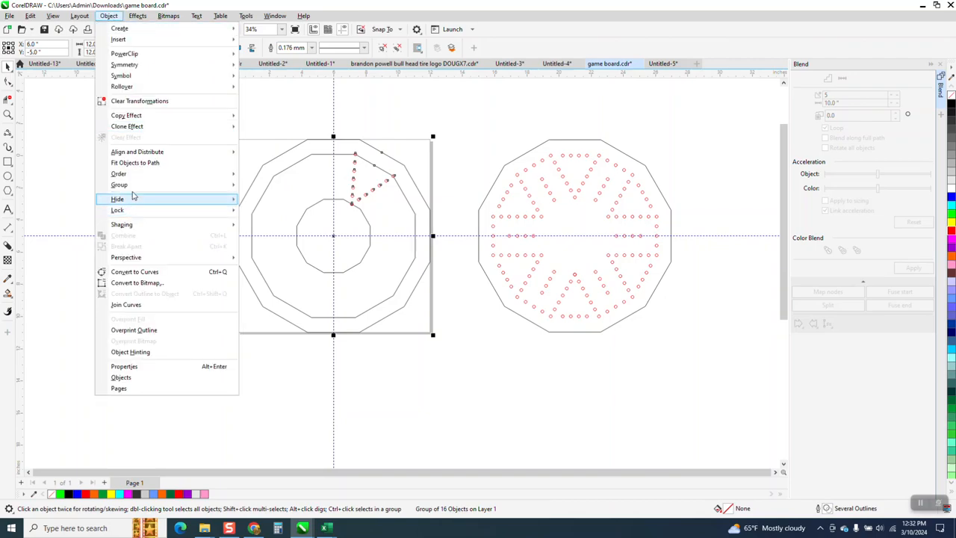
left_click(246, 197)
left_click(8, 113)
scroll(531, 314, "up", 1)
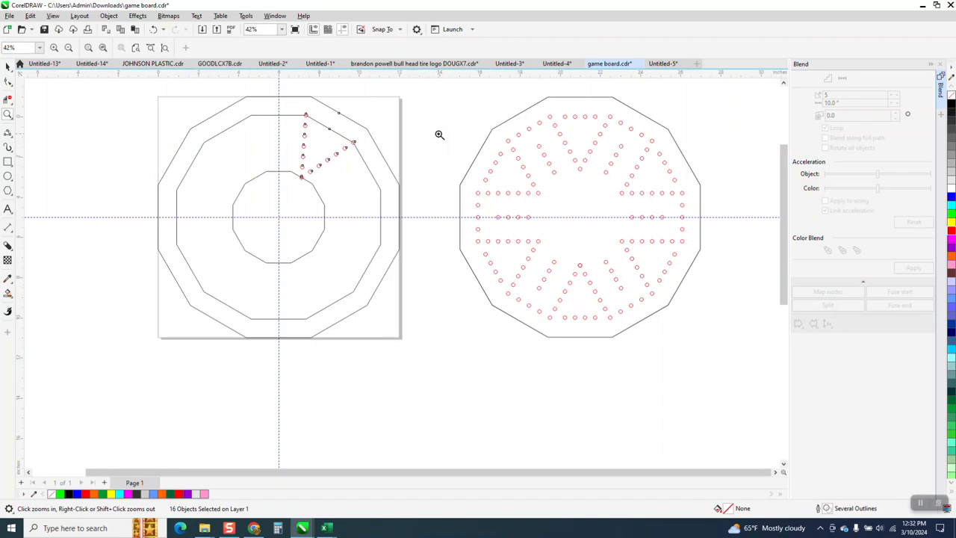
scroll(94, 146, "up", 1)
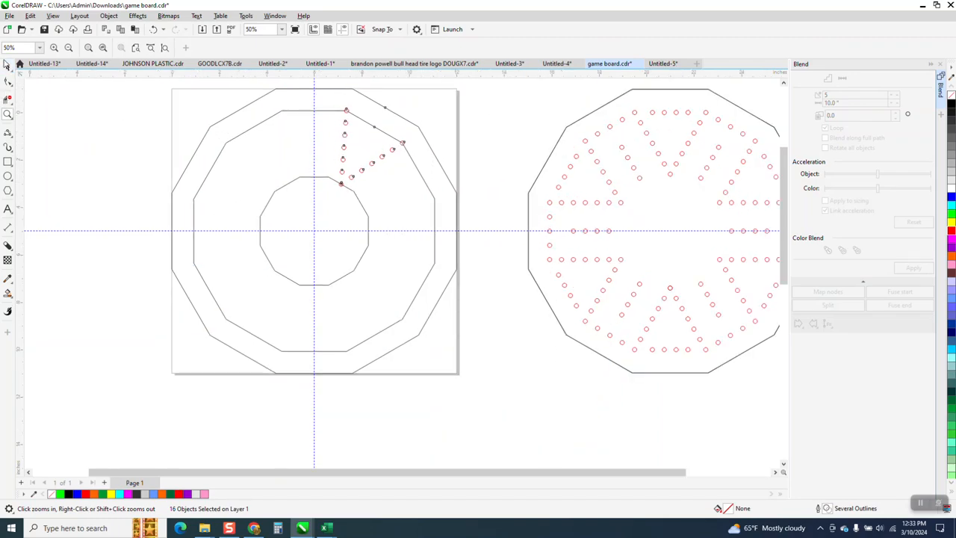
left_click(8, 65)
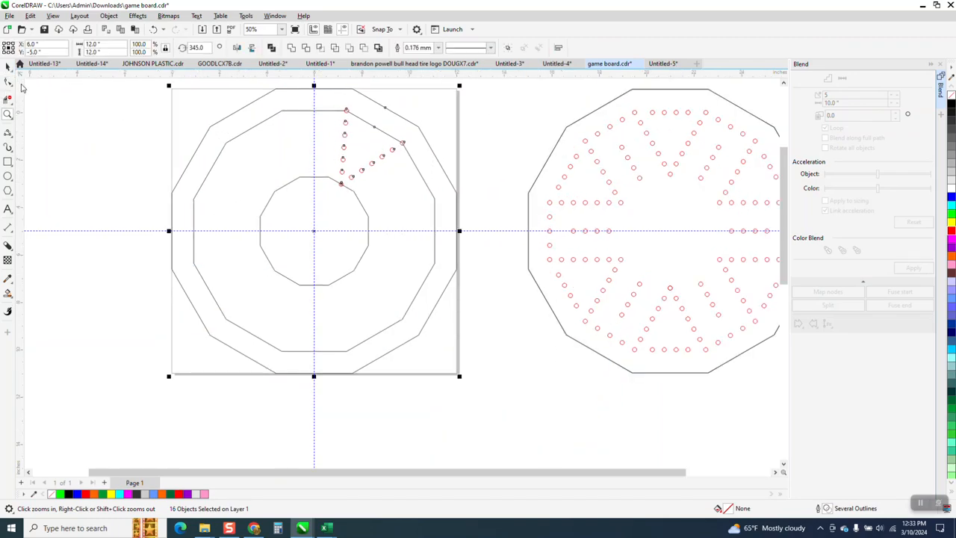
left_click(437, 122)
- Copy the circle at the middle polygon's top-right corner onto its top-left corner
left_click(346, 112)
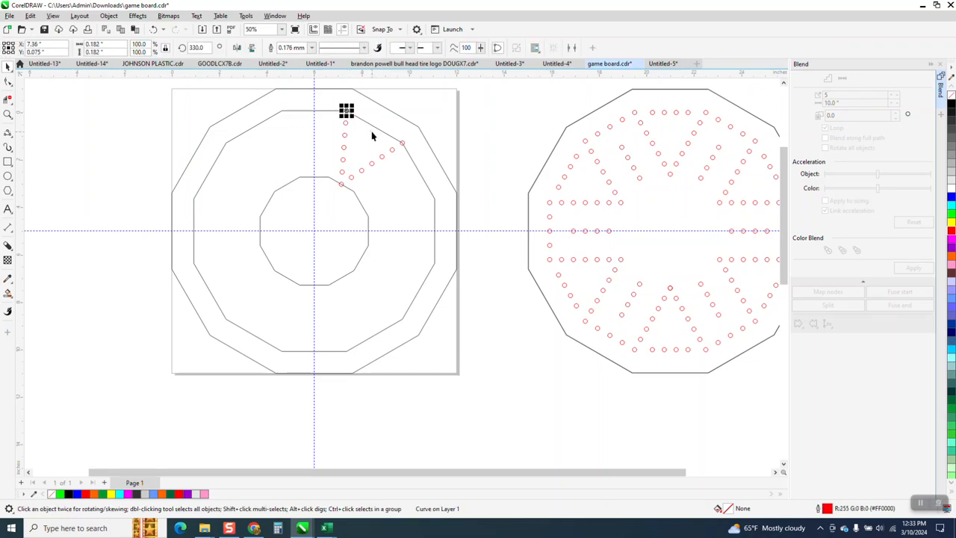
left_click_drag(346, 111, 281, 111)
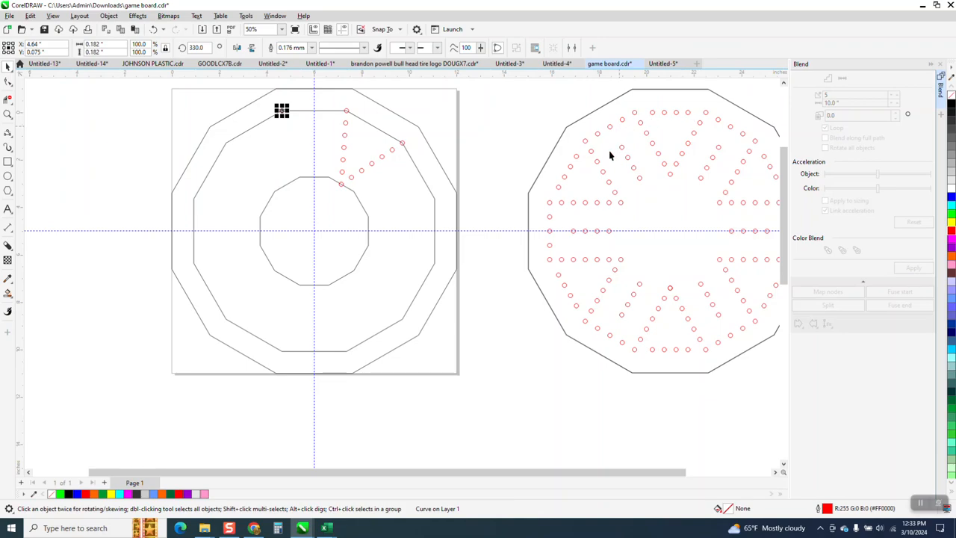
scroll(239, 87, "up", 1)
- Try a 4-step blend between the two circles on the middle polygon's top edge and undo it
left_click(251, 90)
left_click_drag(337, 132, 354, 128)
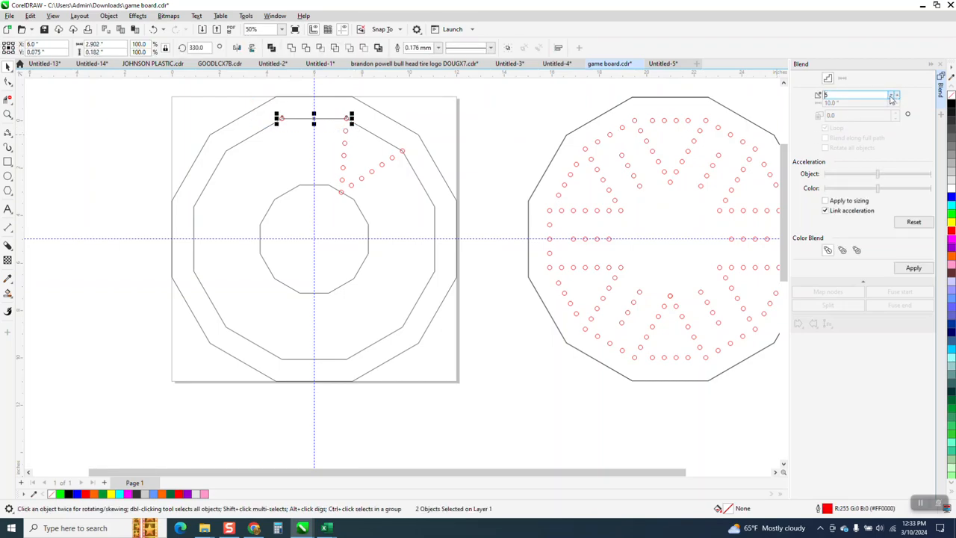
left_click(915, 269)
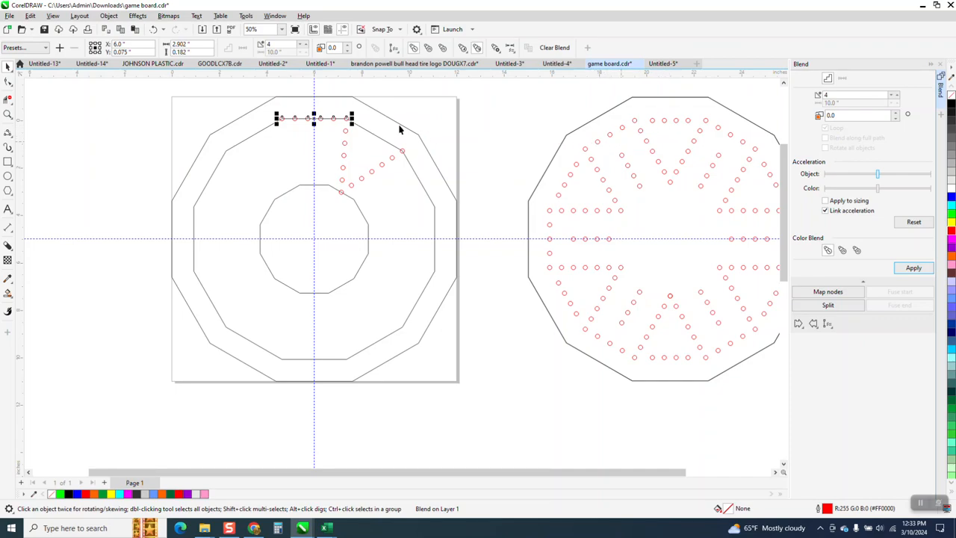
left_click(153, 29)
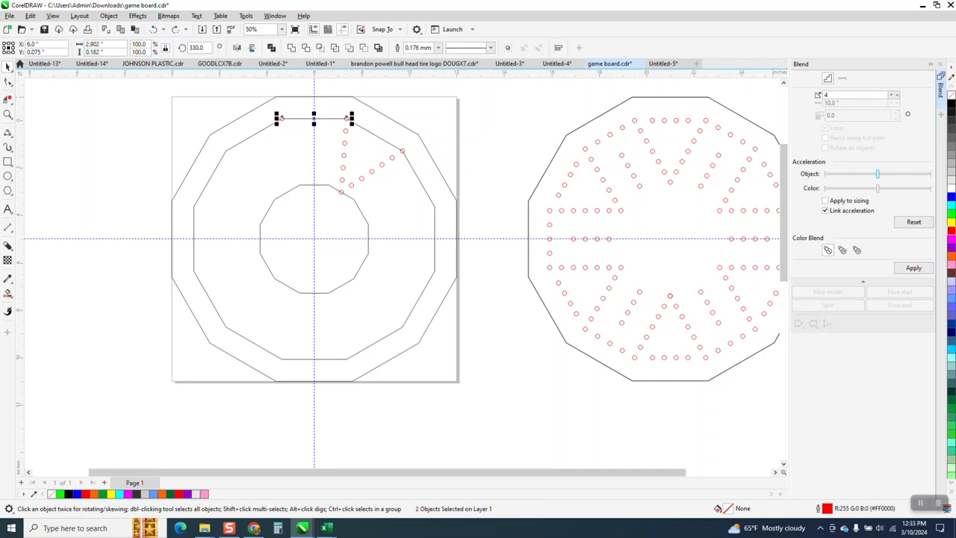
- Blend the two top-edge corner circles in 3 steps and break the blend apart
left_click(890, 96)
left_click(909, 269)
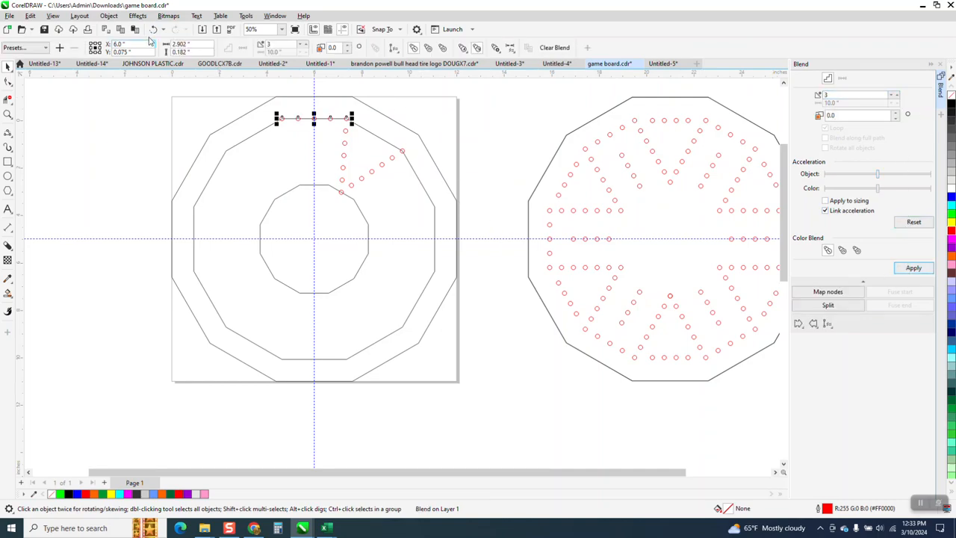
left_click(109, 16)
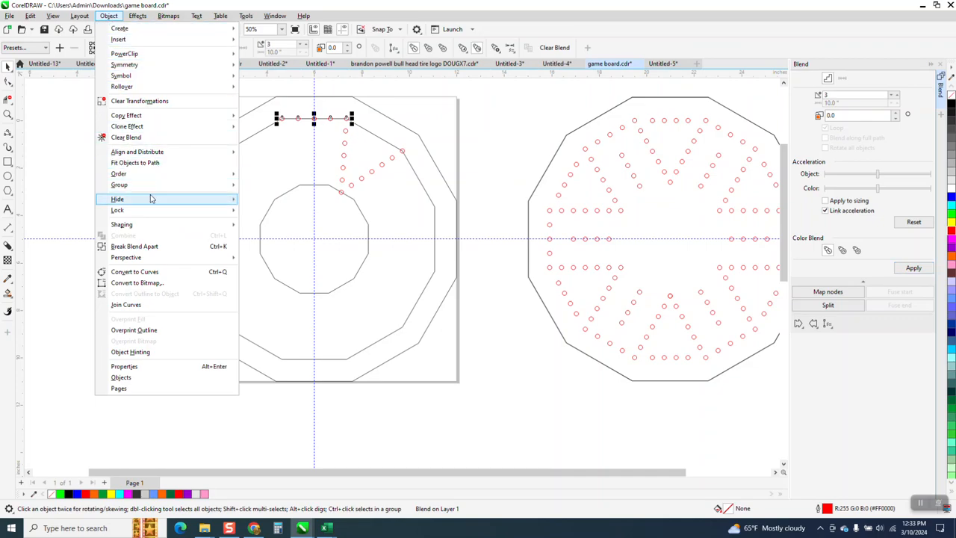
mouse_move(119, 152)
left_click(137, 246)
- Ungroup the row of circles along the middle polygon's top edge
left_click_drag(203, 90, 338, 132)
left_click(109, 15)
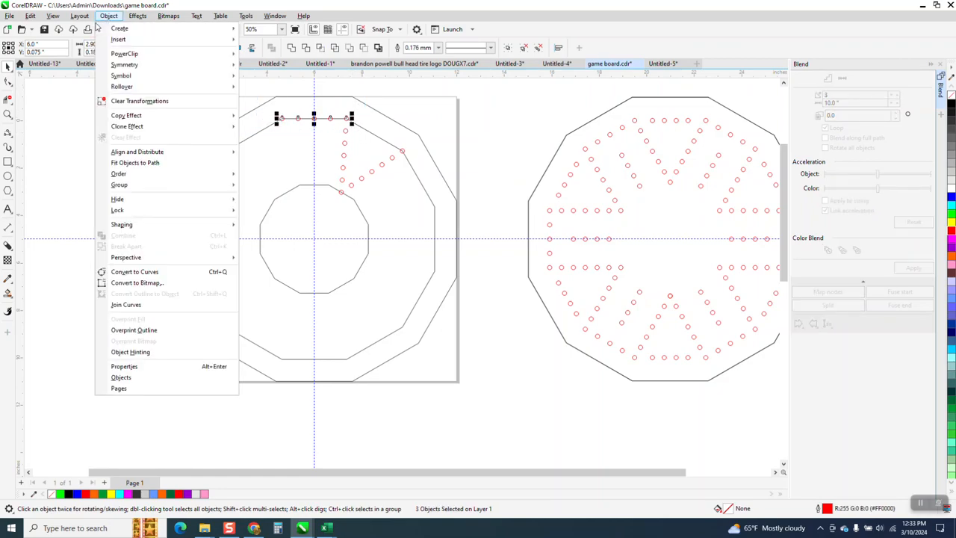
mouse_move(119, 185)
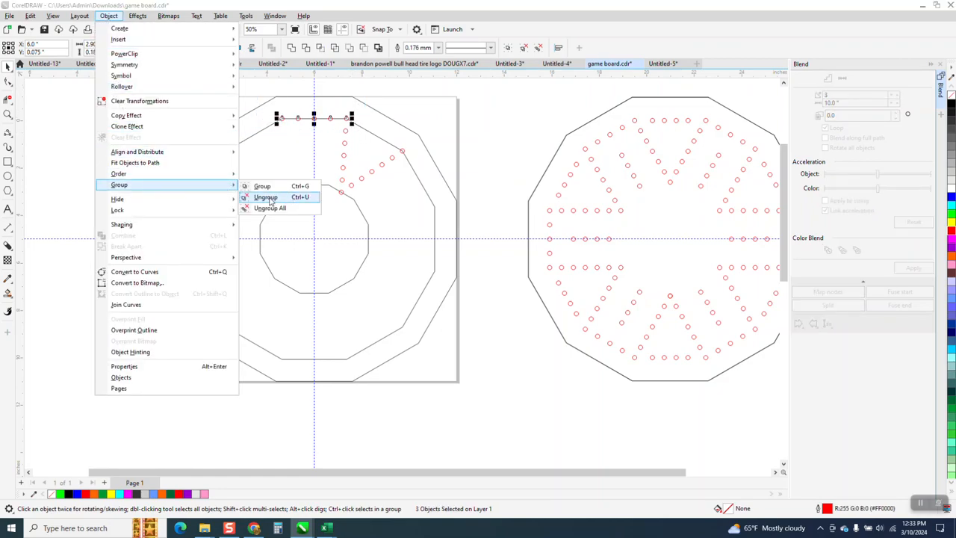
left_click(273, 194)
left_click(176, 113)
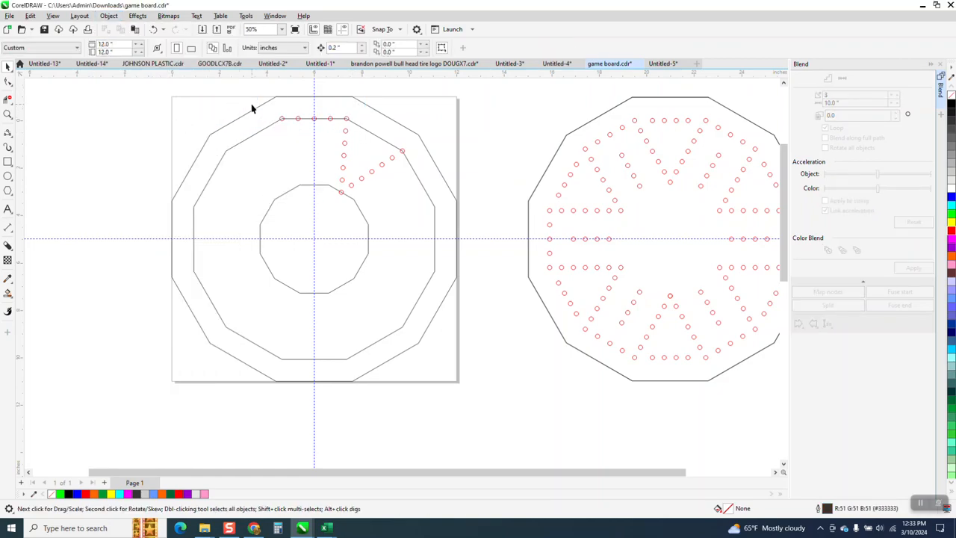
left_click(314, 120)
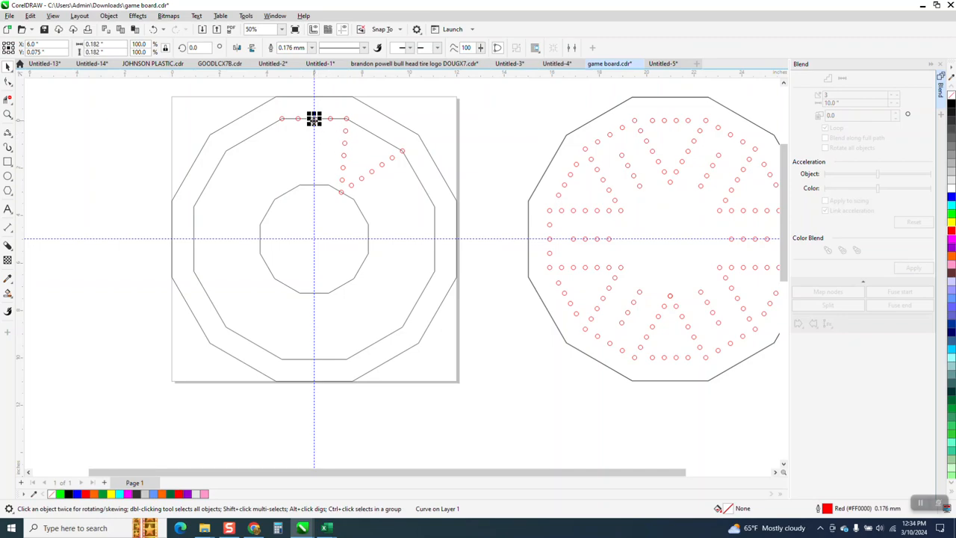
left_click_drag(313, 118, 315, 152)
key("Delete")
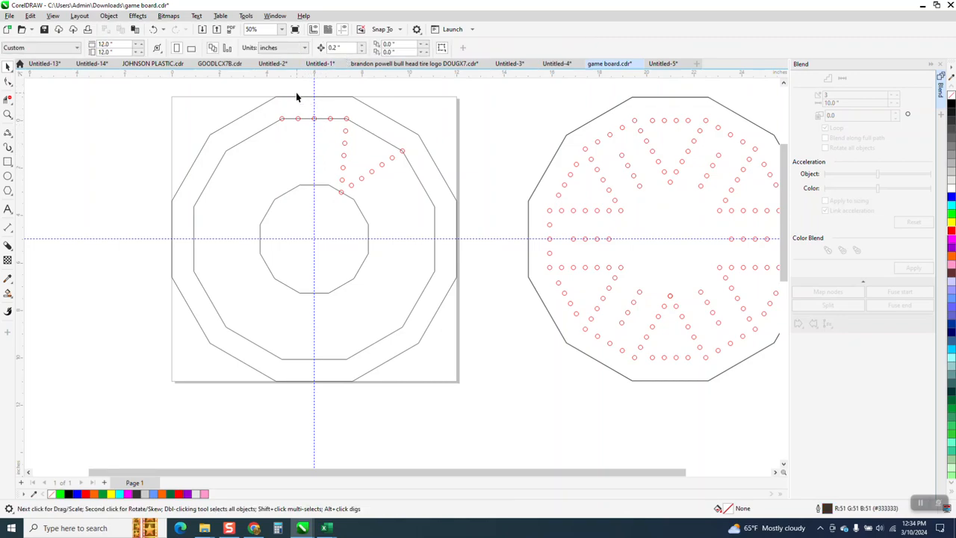
- Nudge the three inner circles of the row on the middle polygon's top edge down 0.2 inch
left_click_drag(291, 112, 336, 126)
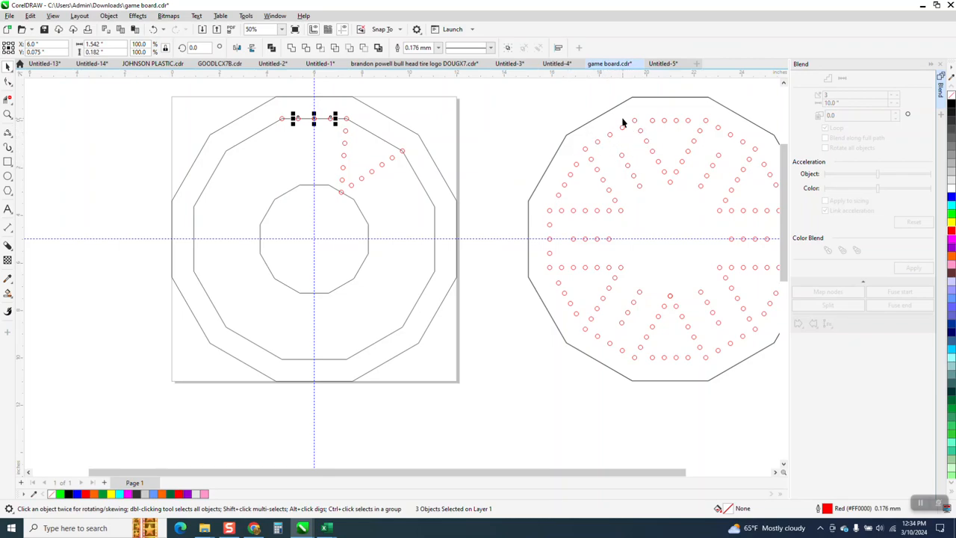
key("Down")
key("Down")
left_click(508, 118)
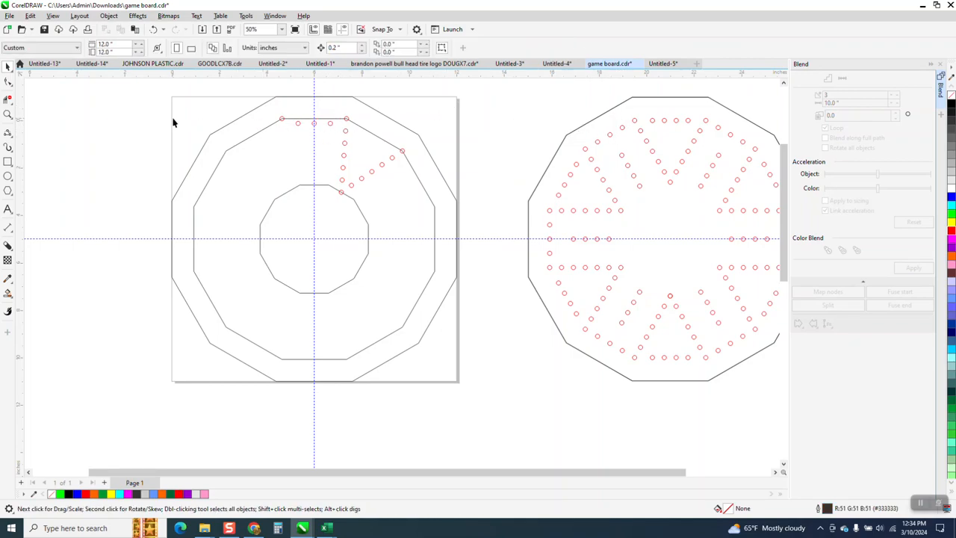
- Set the nudge distance to 0.1 inch and nudge the three inner top-edge circles up by that amount
left_click(337, 47)
type(".1")
left_click_drag(291, 107, 345, 134)
key("Up")
left_click(625, 88)
- Copy the circle at the middle polygon's top-left corner onto the midpoint of the inner polygon's top edge
left_click(282, 124)
left_click(281, 121)
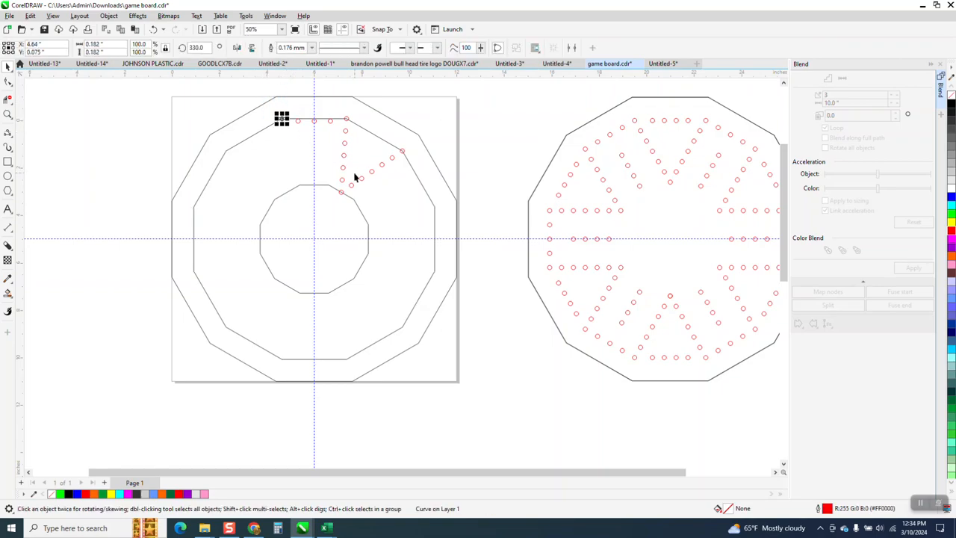
left_click_drag(281, 120, 314, 185)
left_click(7, 114)
left_click_drag(267, 98, 510, 263)
key("space")
left_click(223, 283)
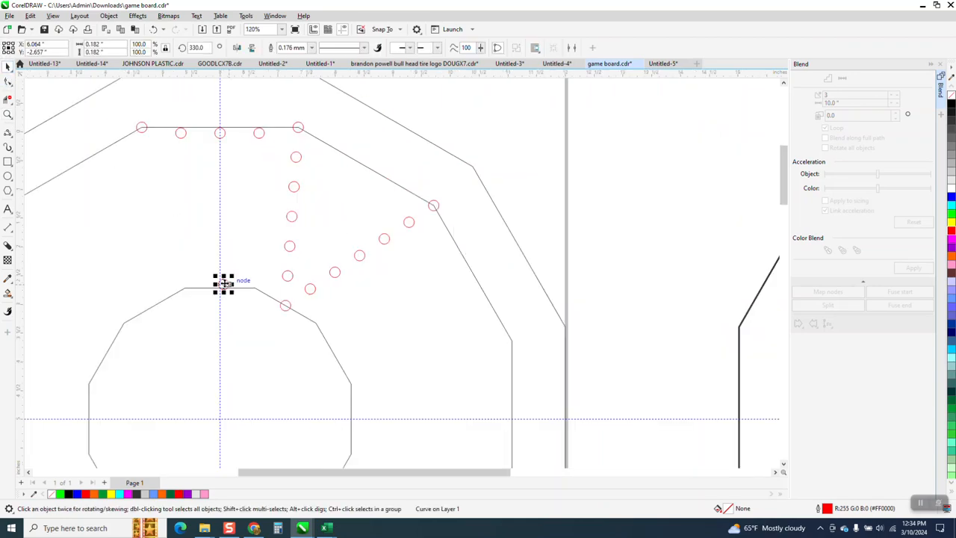
scroll(448, 263, "down", 2)
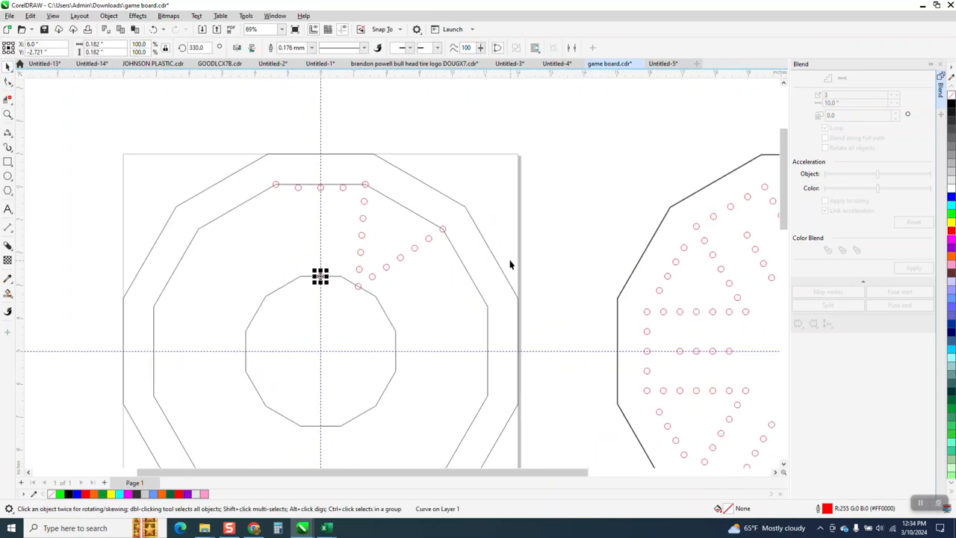
scroll(510, 262, "down", 1)
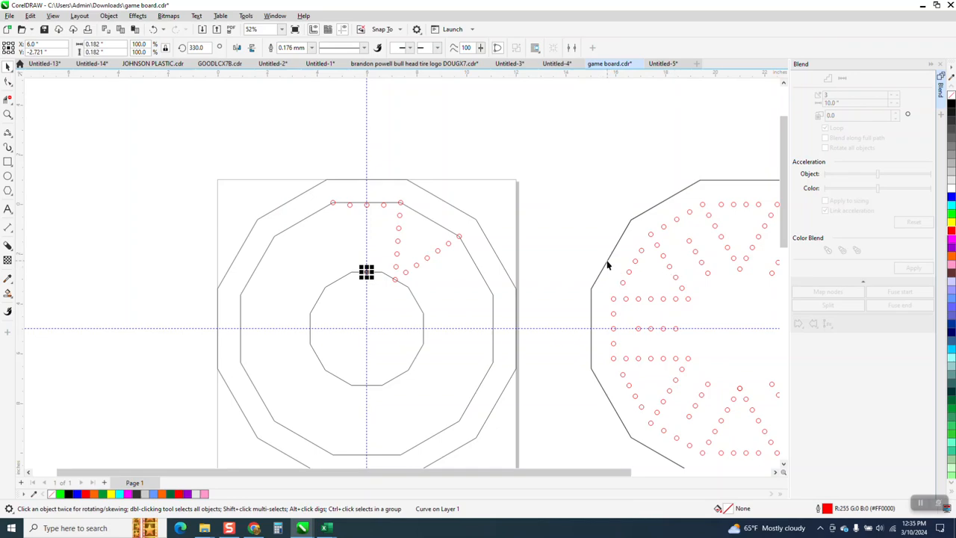
- Nudge the copied circle 0.5 inch up along the vertical guideline from the inner polygon's top edge
left_click_drag(366, 272, 366, 266)
key("Up")
key("Up")
key("Up")
key("Escape")
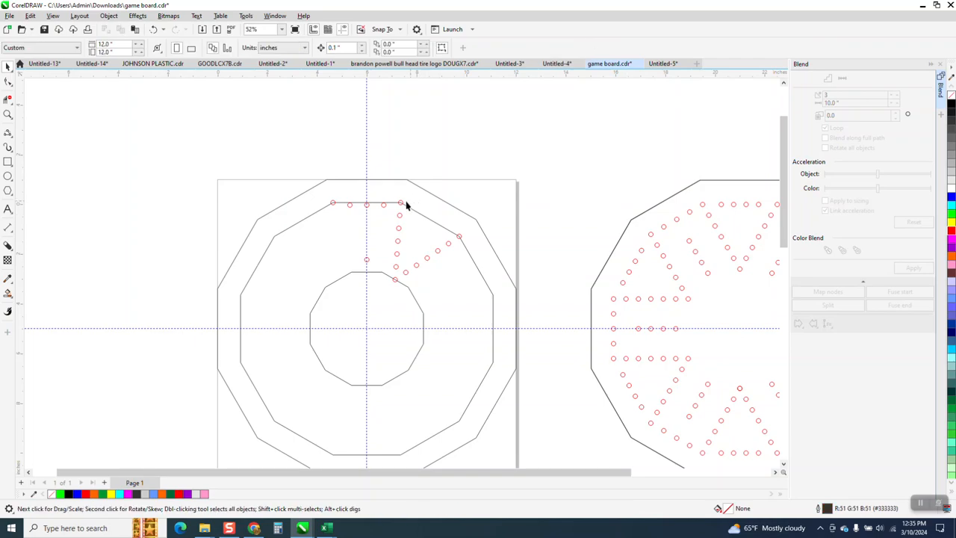
- Duplicate the centre circle of the top row and place the copy 0.5 inch below it on the vertical guideline
left_click(367, 207)
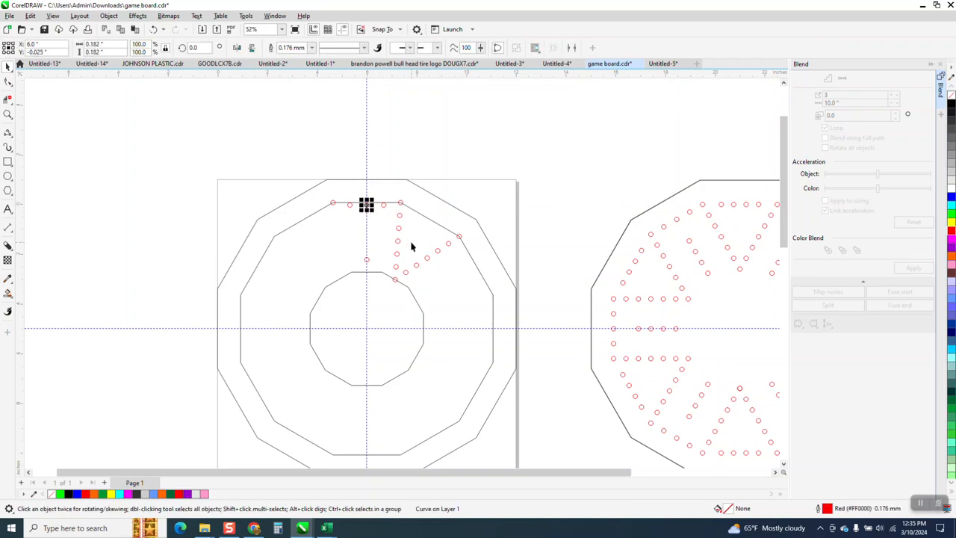
key("Down")
key("Down")
key("Down")
key("Down")
key("Down")
left_click(523, 192)
- Blend the two circles on the vertical guideline below the top row in 2 steps
left_click_drag(228, 214, 384, 274)
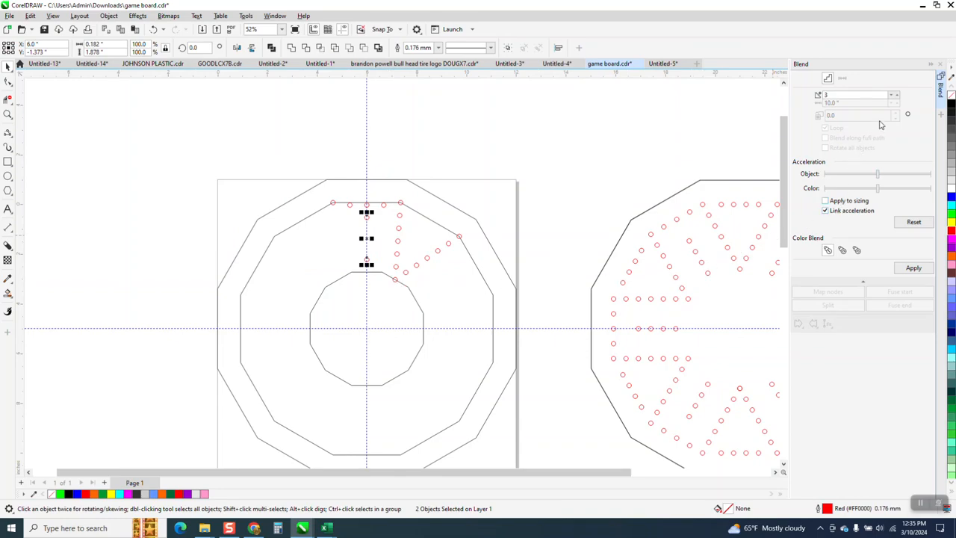
left_click(893, 98)
left_click(913, 267)
left_click(480, 159)
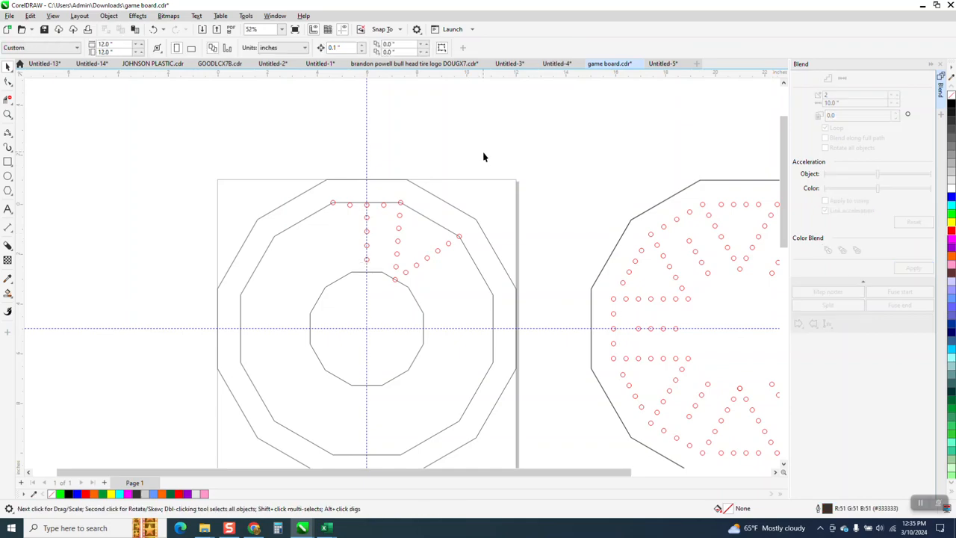
- Group all the peg-hole circles drawn inside the left board
scroll(489, 174, "down", 1)
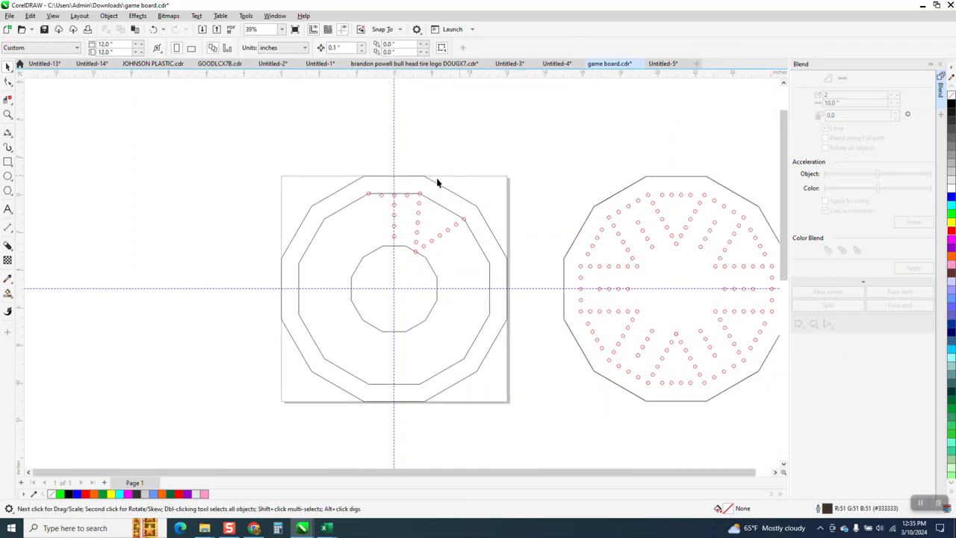
left_click_drag(356, 157, 483, 283)
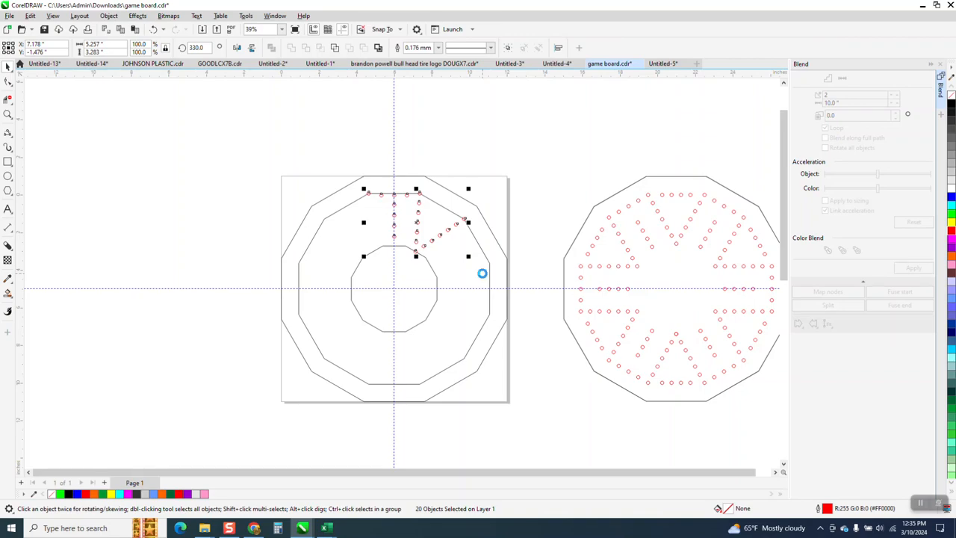
key("ctrl+g")
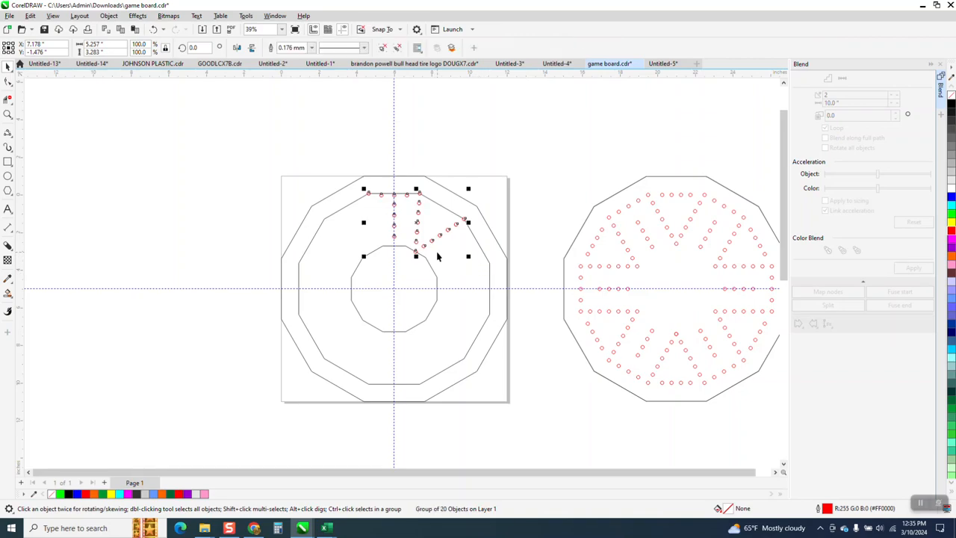
- Try a copy of the circle group rotated 60 degrees about the guideline intersection and delete it
left_click(417, 221)
left_click_drag(414, 241, 395, 284)
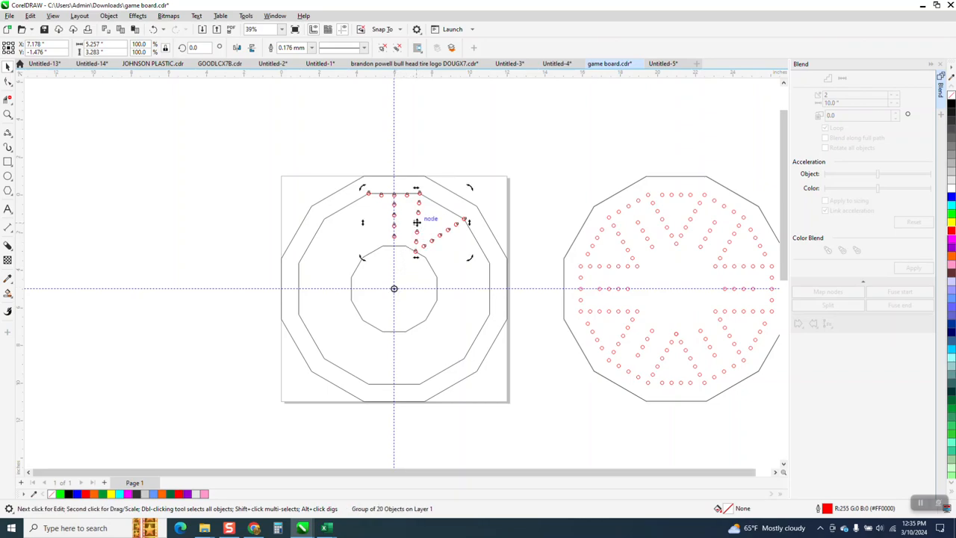
left_click_drag(468, 186, 350, 188)
left_click_drag(210, 48, 170, 51)
type("60")
key("Return")
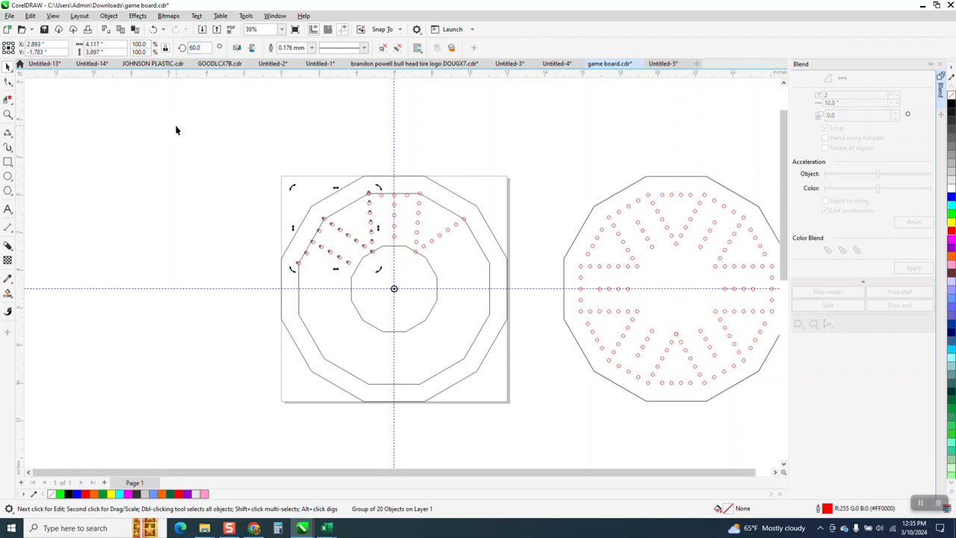
left_click(322, 130)
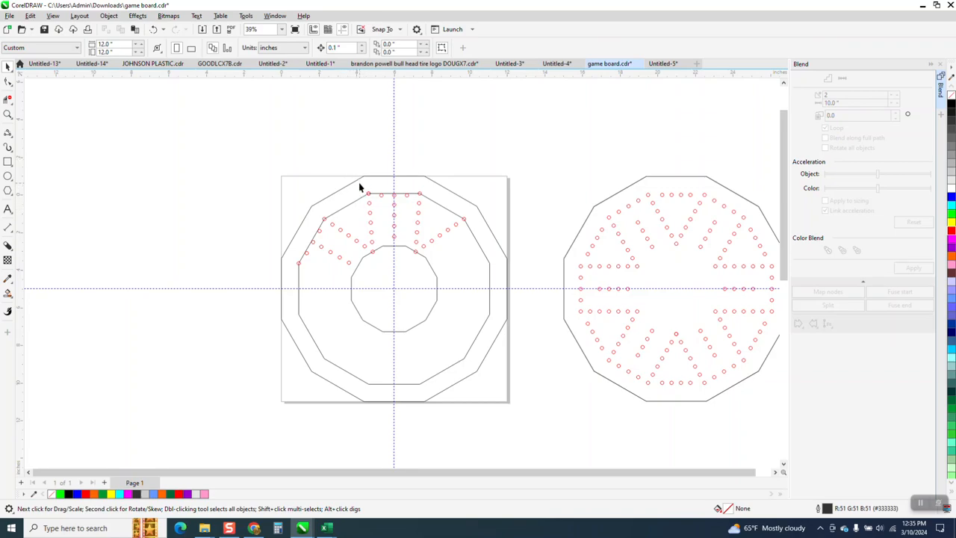
left_click(349, 237)
key("Delete")
- Ungroup the grouped peg-hole circles on the left board
key("z")
left_click(439, 241)
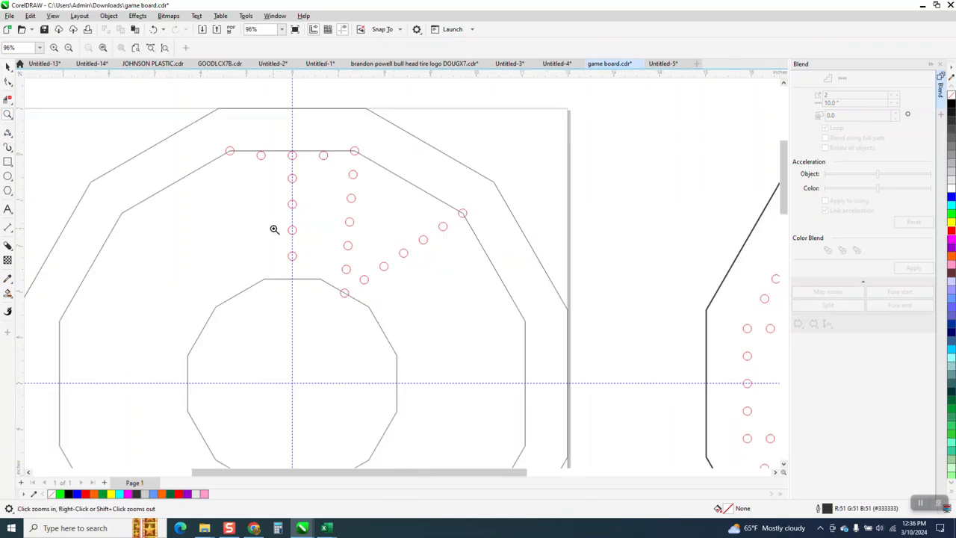
left_click(8, 67)
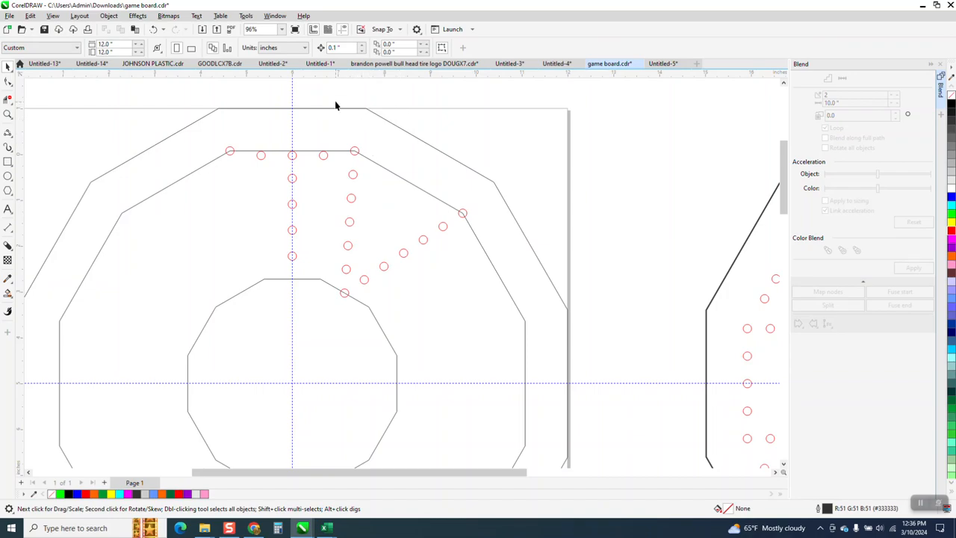
left_click(356, 152)
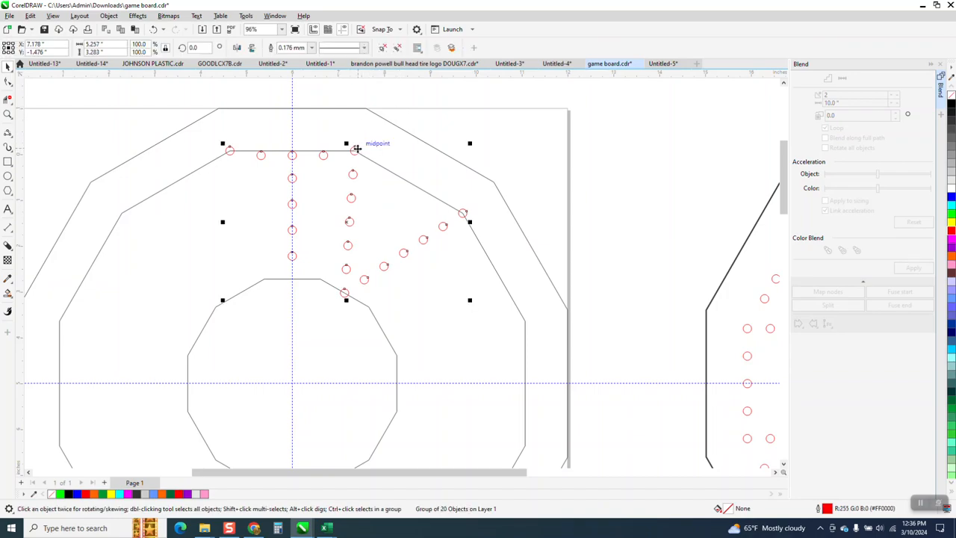
left_click(108, 16)
mouse_move(196, 191)
left_click(257, 195)
left_click(366, 89)
- Try a 4-step blend from the middle polygon's top-right corner circle to the next corner circle clockwise and undo it
left_click(355, 148)
left_click(355, 150)
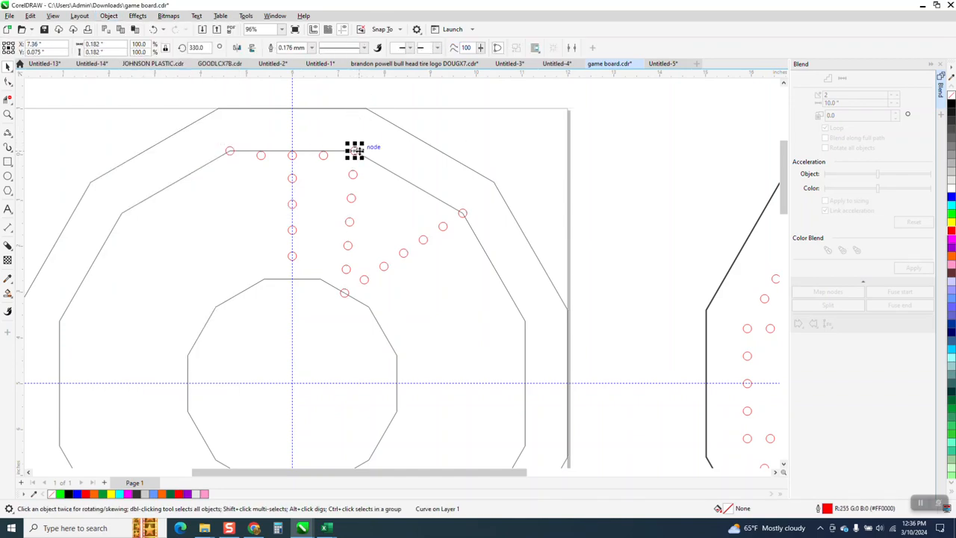
left_click(462, 212, "shift")
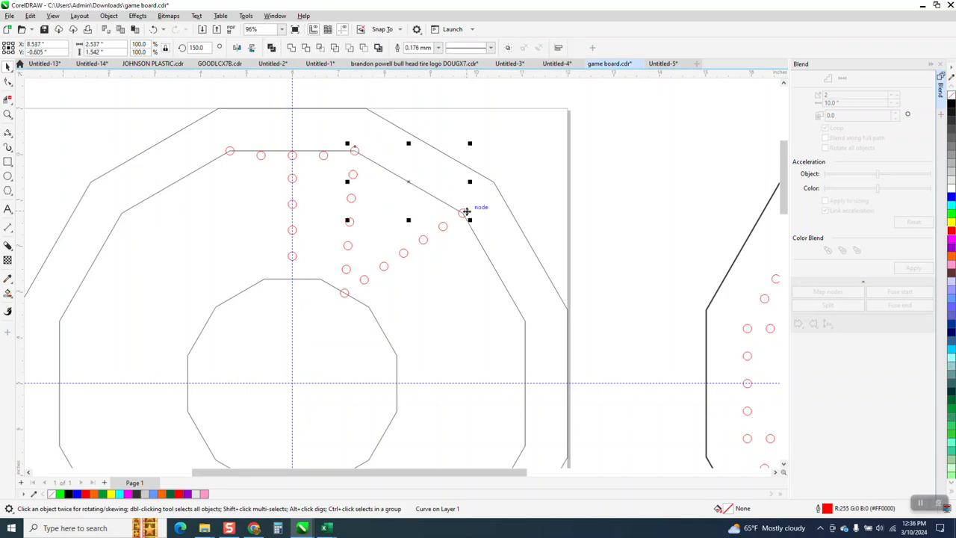
scroll(657, 302, "down", 2)
scroll(623, 292, "down", 2)
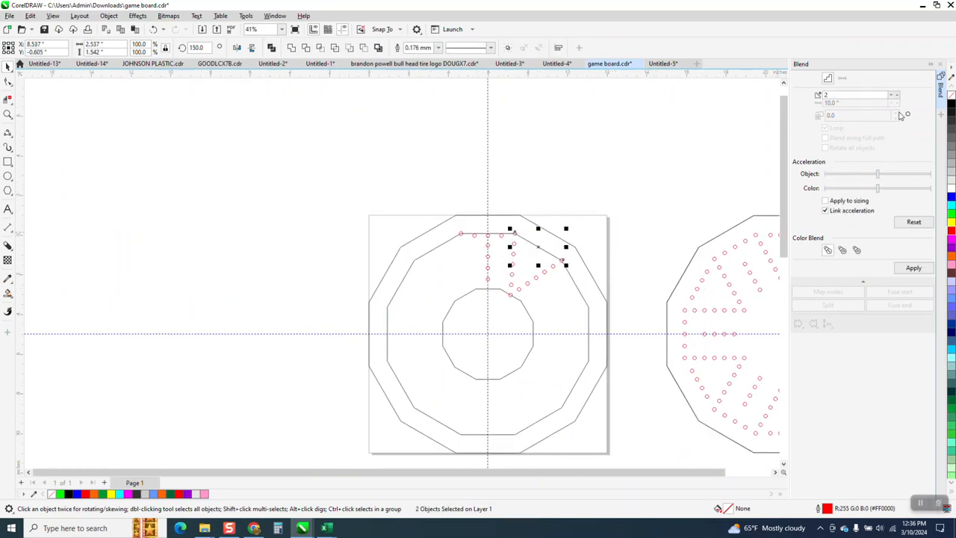
left_click(898, 96)
left_click(914, 268)
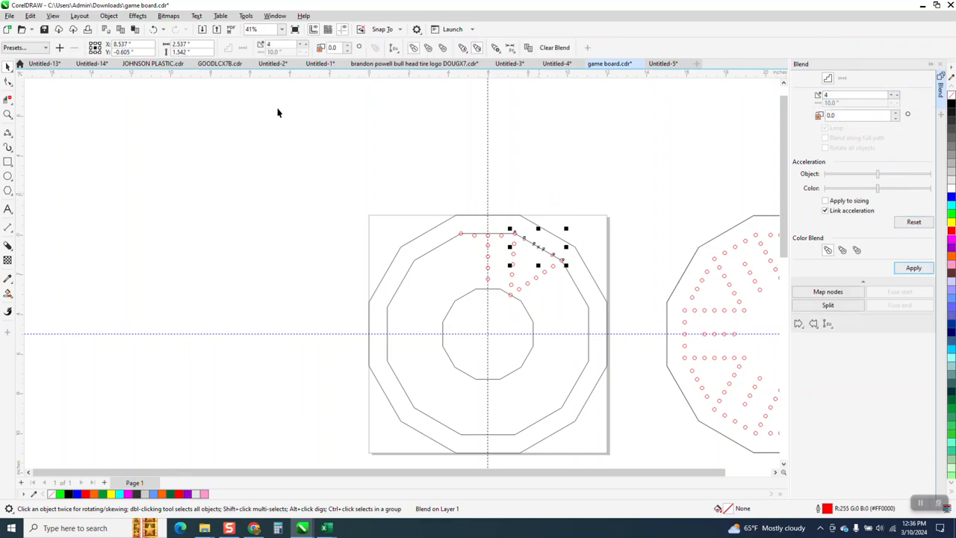
left_click(153, 29)
- Repeat the 4-step blend between the same two corner circles in a closer view and undo it
left_click_drag(493, 224, 648, 328)
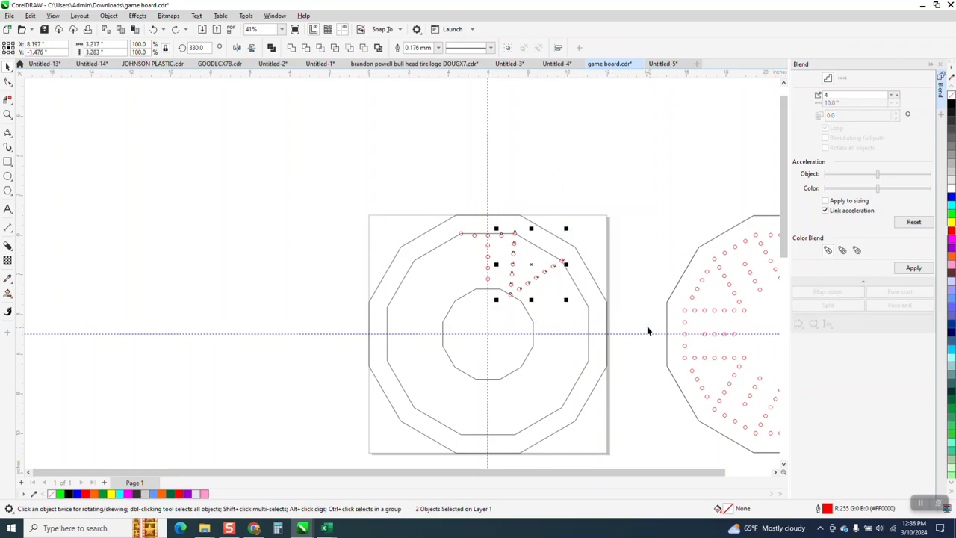
left_click(9, 114)
left_click_drag(486, 224, 635, 301)
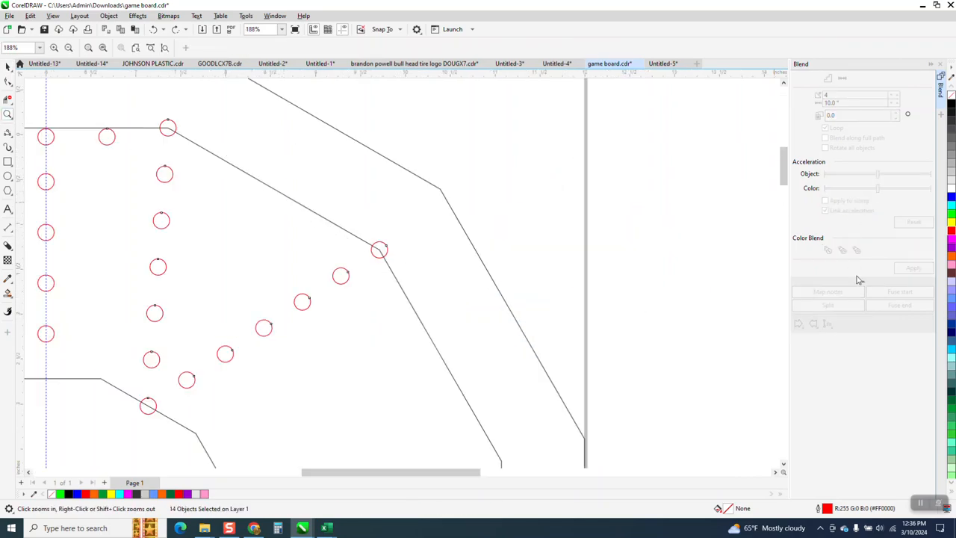
left_click(8, 67)
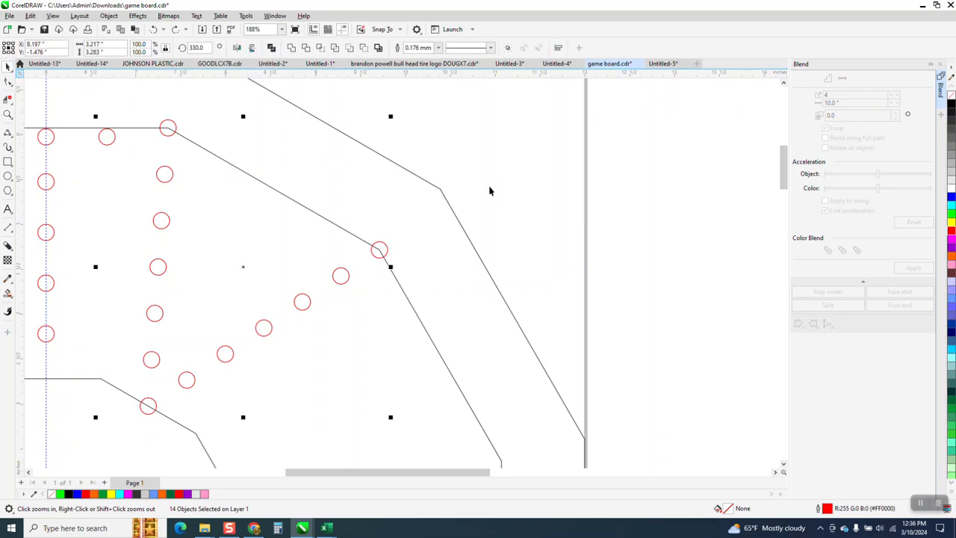
scroll(488, 187, "down", 2)
key("Escape")
left_click(306, 154)
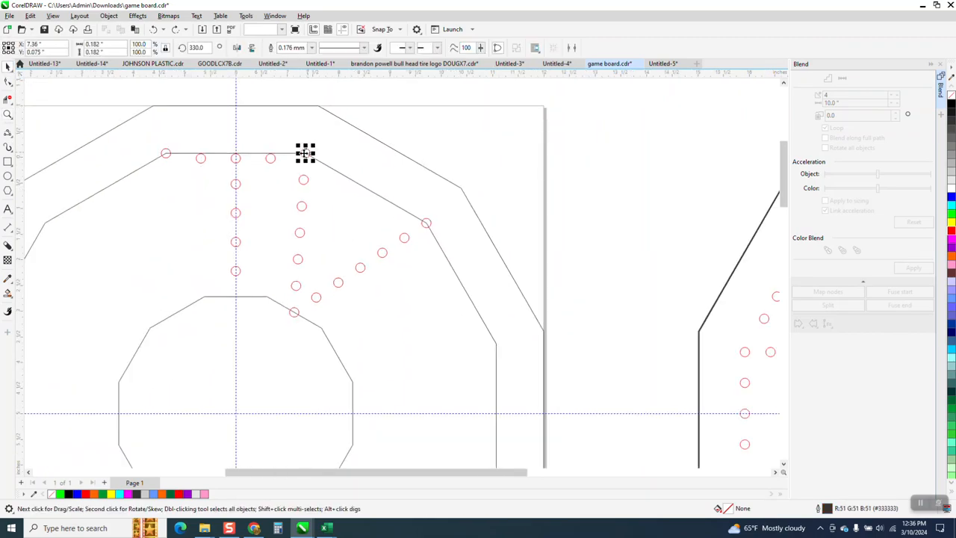
left_click(429, 225, "shift")
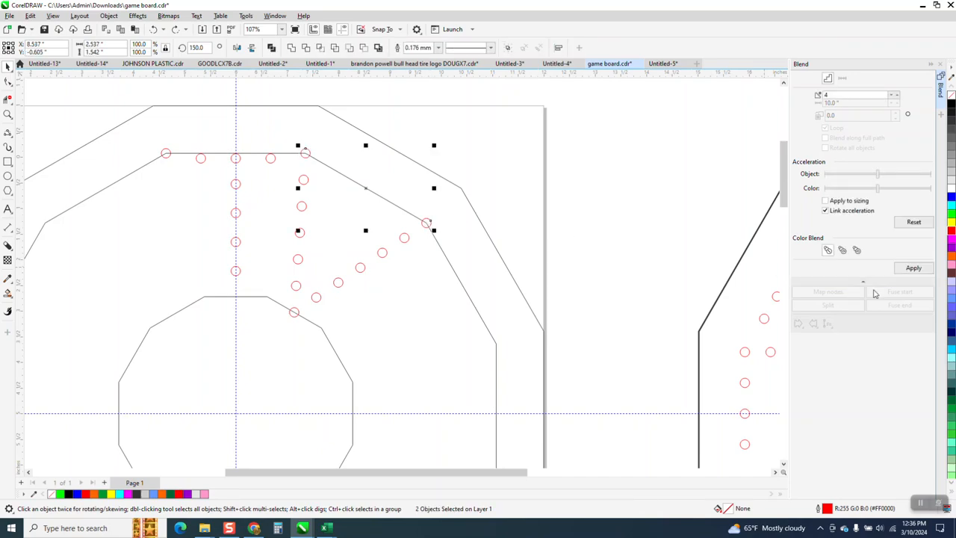
left_click(914, 267)
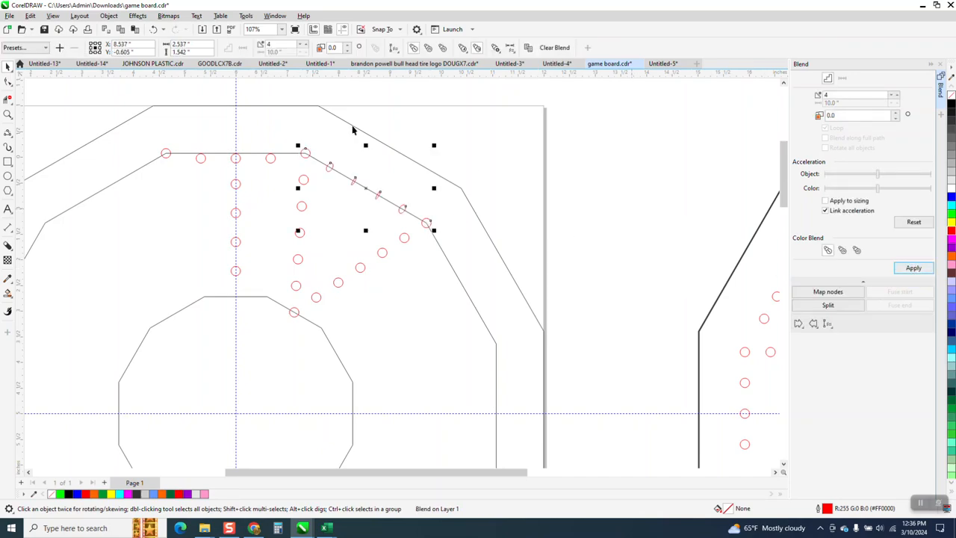
left_click(155, 30)
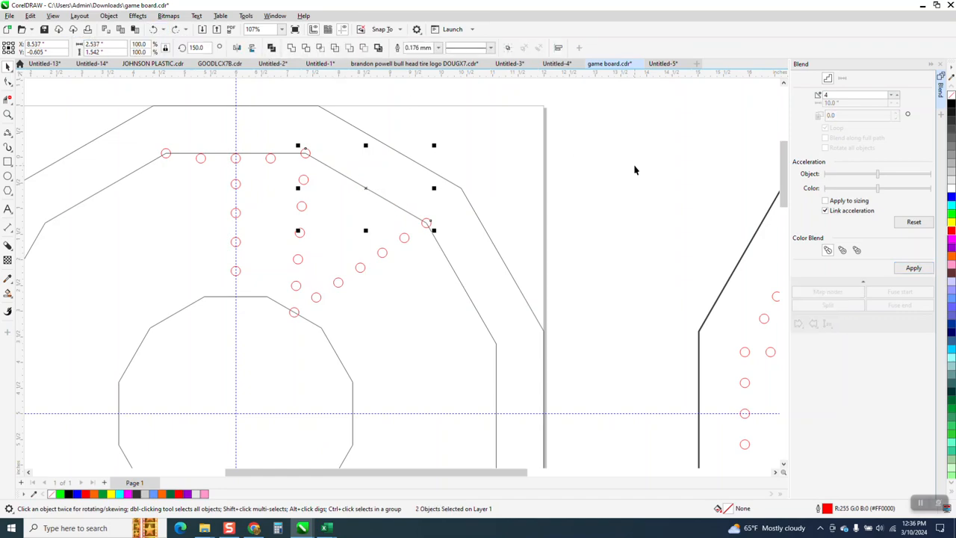
- Delete the circle at the middle polygon's first corner clockwise from its top-right corner
left_click(439, 223)
left_click(427, 222)
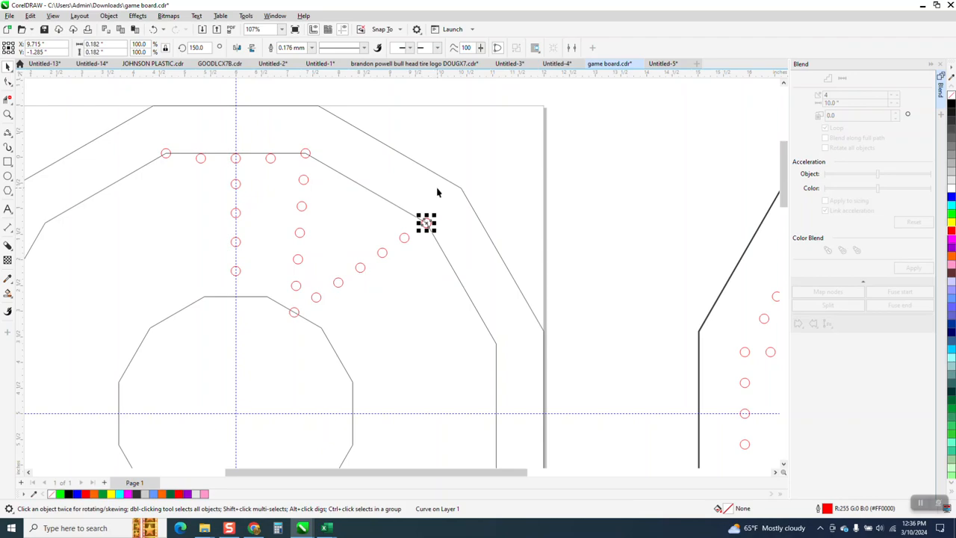
left_click(437, 193)
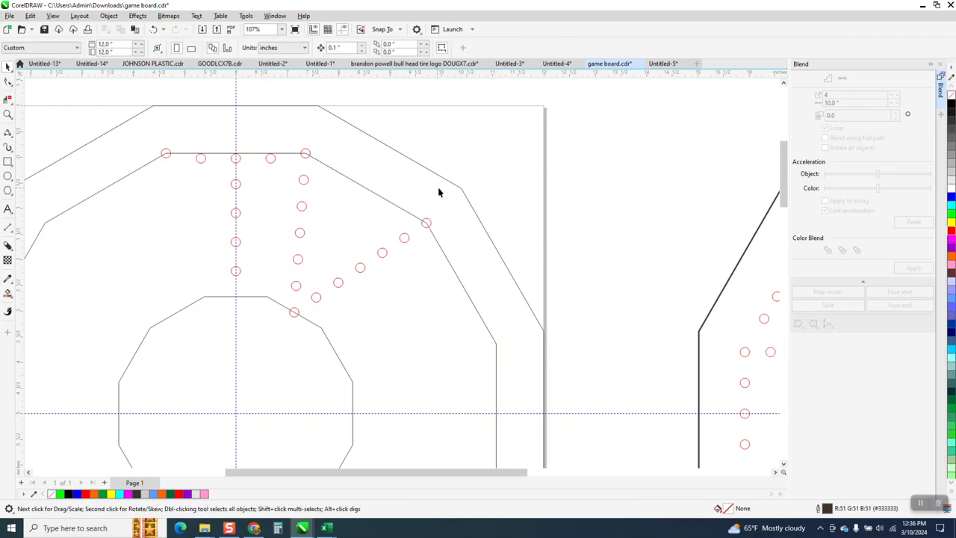
left_click(430, 225)
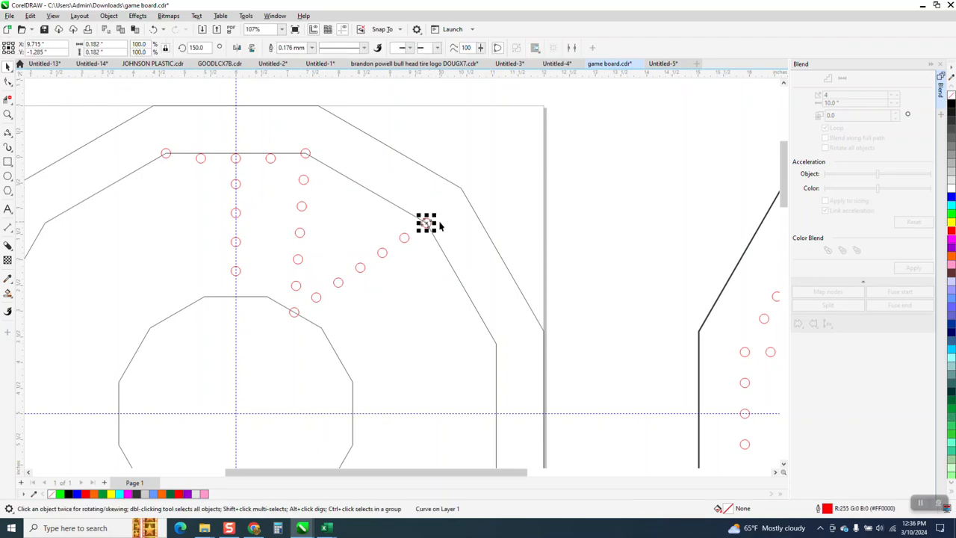
key("Delete")
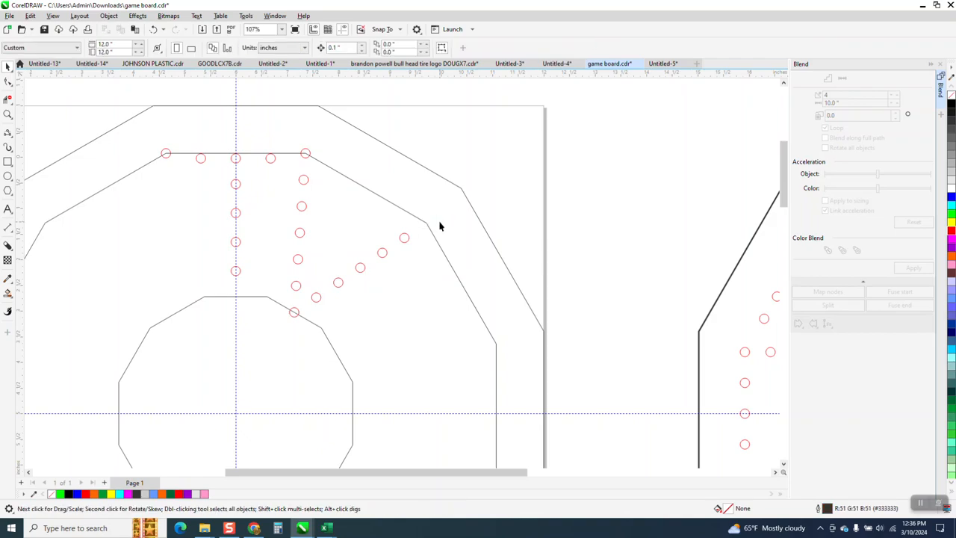
- Copy the middle polygon's top-right corner circle to the next corner clockwise and blend the two corner circles with 4 steps
left_click(307, 154)
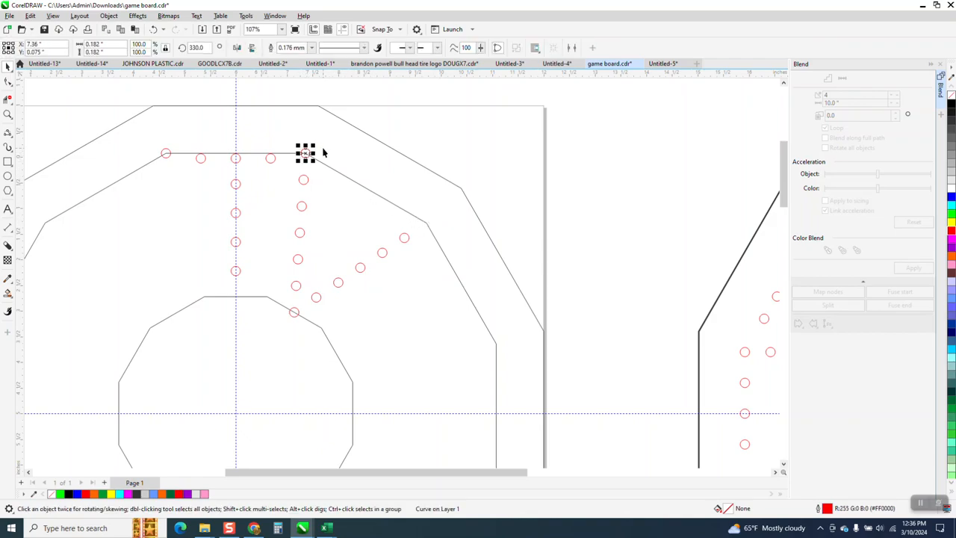
left_click_drag(306, 154, 427, 223)
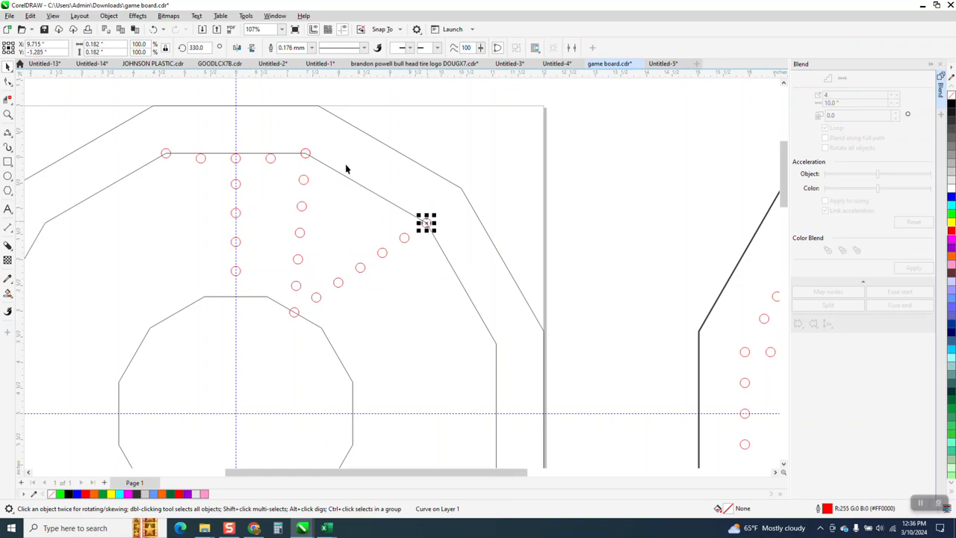
left_click(307, 153, "shift")
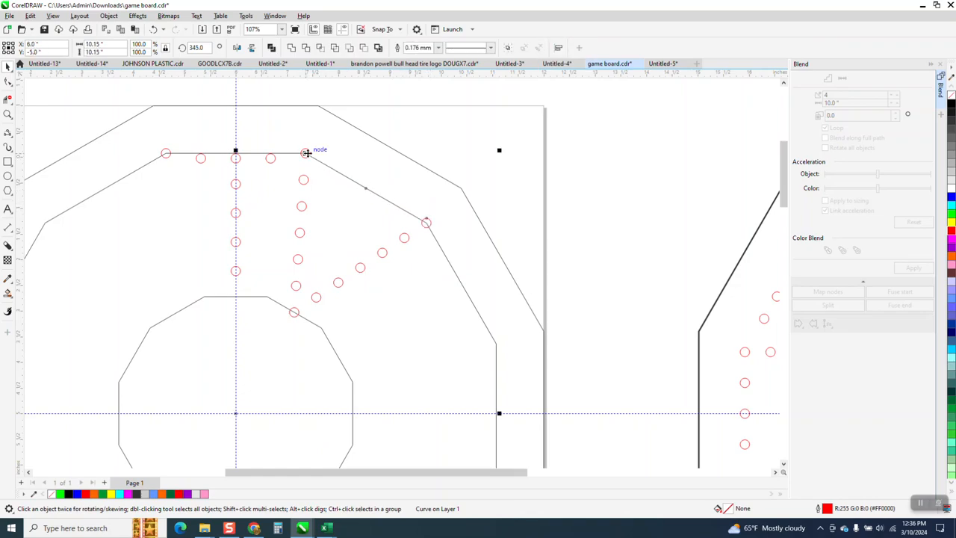
left_click(330, 95)
left_click(309, 156)
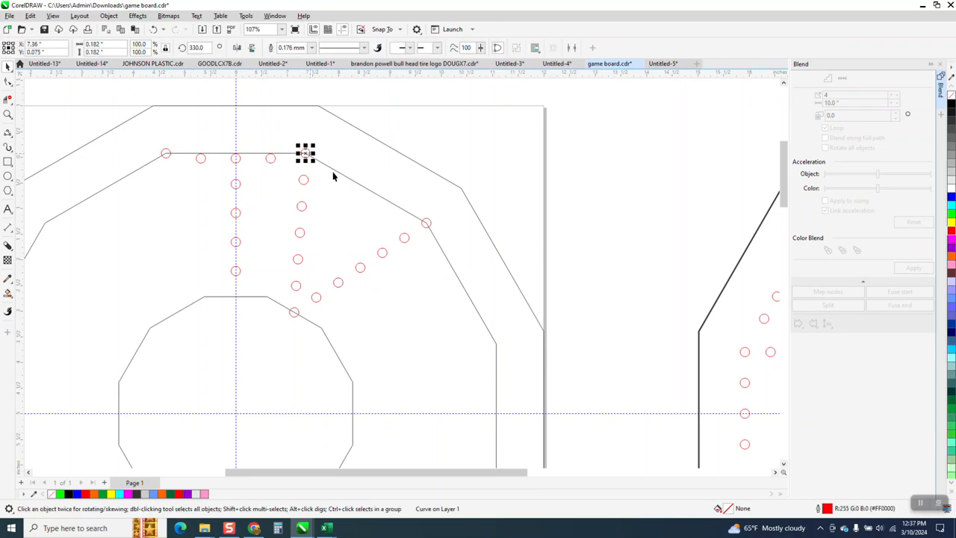
left_click(428, 224, "shift")
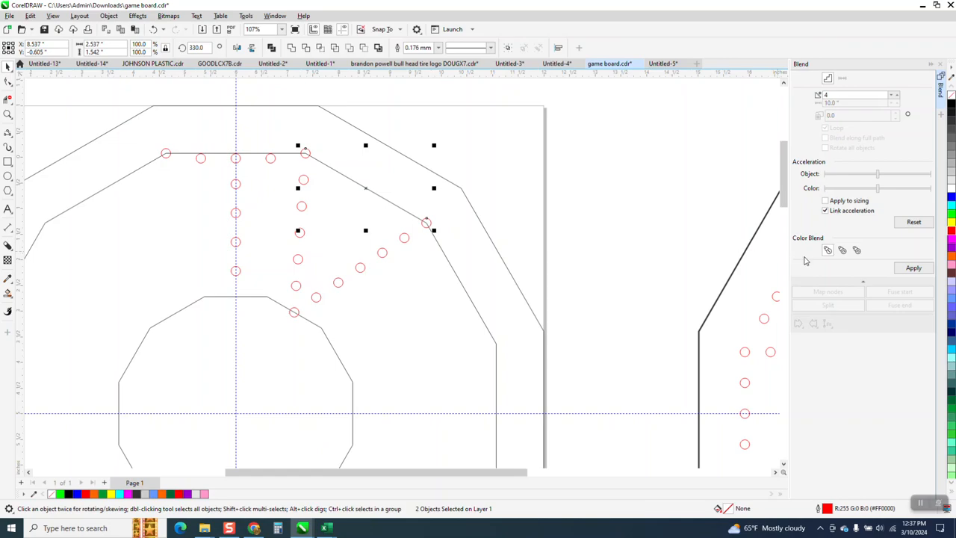
left_click(912, 269)
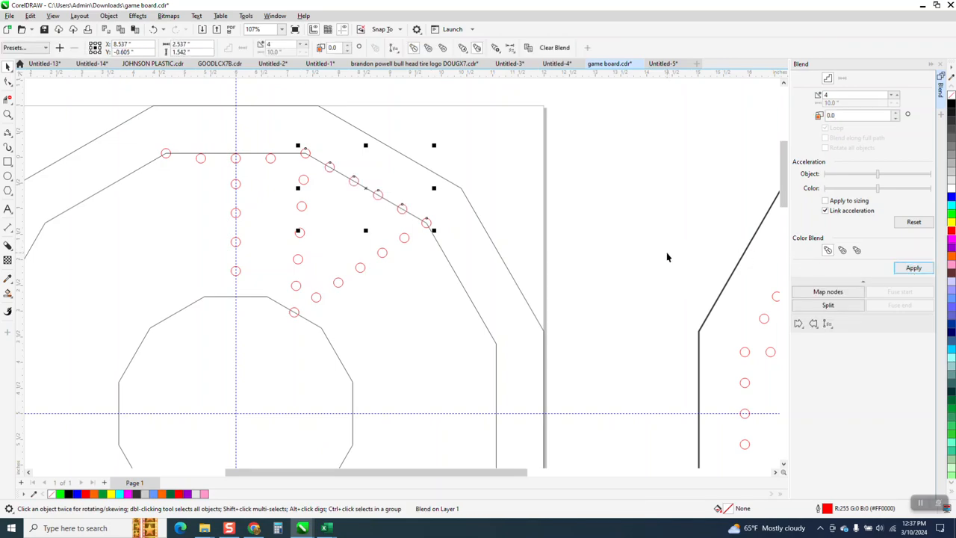
- Group all peg-hole circles on the left board and move the group's rotation centre to the guideline intersection
scroll(593, 265, "down", 3)
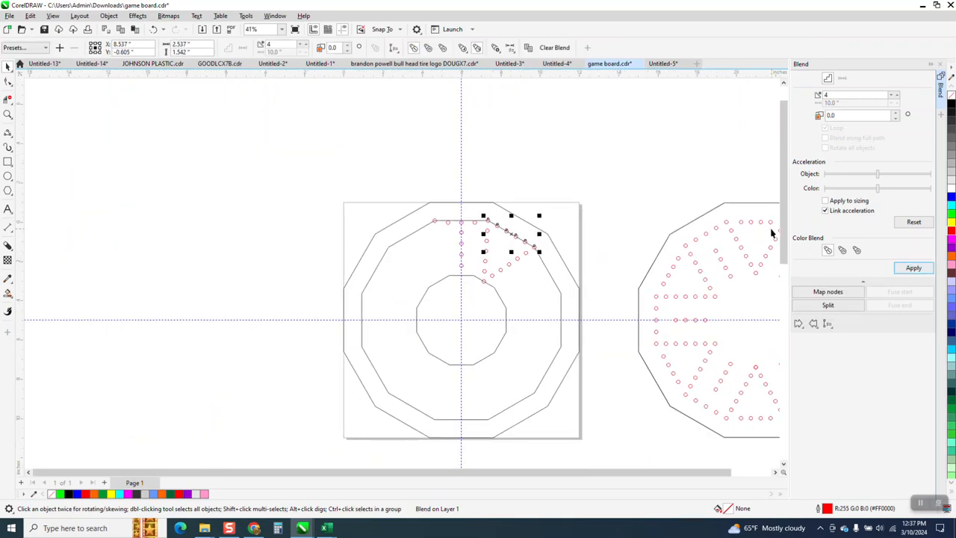
left_click(626, 203)
left_click_drag(403, 174, 561, 321)
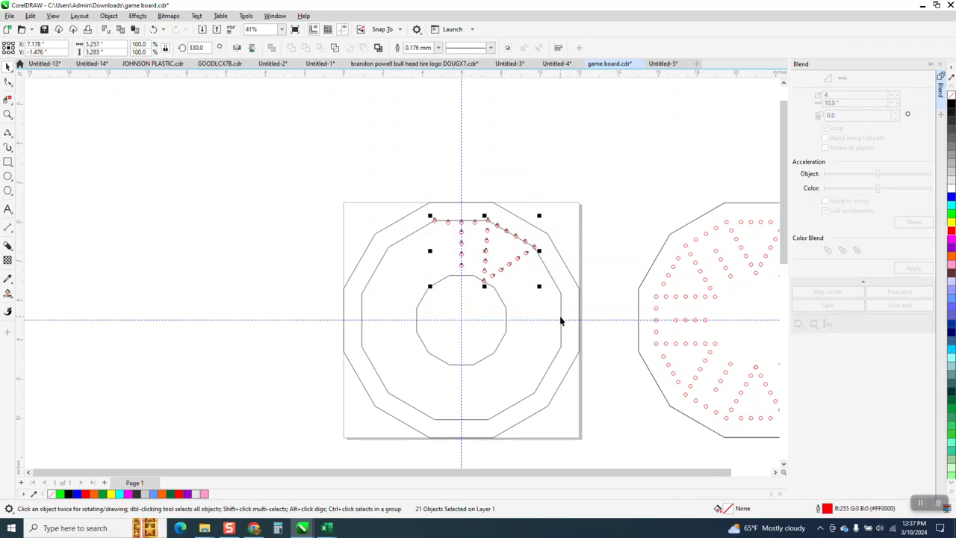
key("ctrl+g")
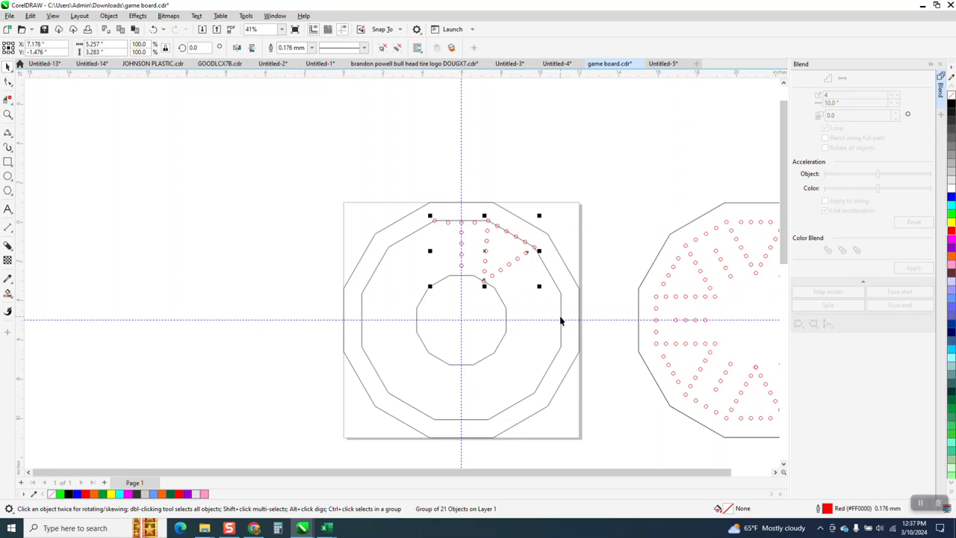
left_click(485, 252)
left_click(486, 257)
left_click(485, 252)
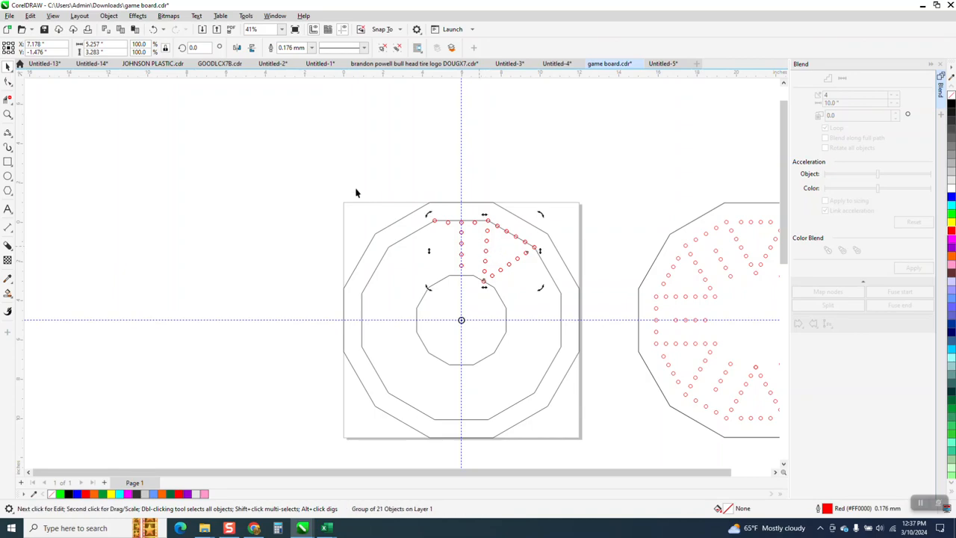
- Try filling the board with five copies of the peg-hole group, rotated in 60° increments about the board's centre
left_click(209, 48)
type("60")
key("Return")
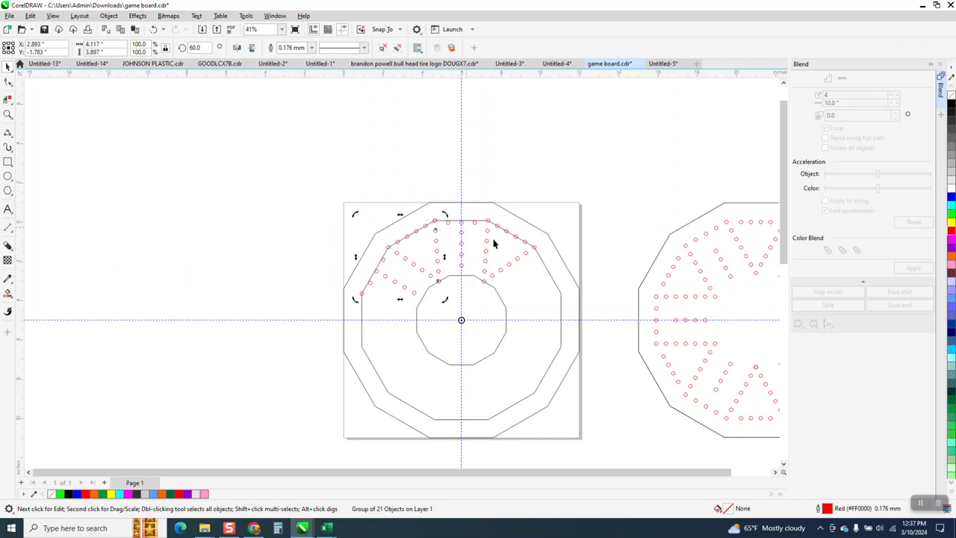
key("ctrl+r")
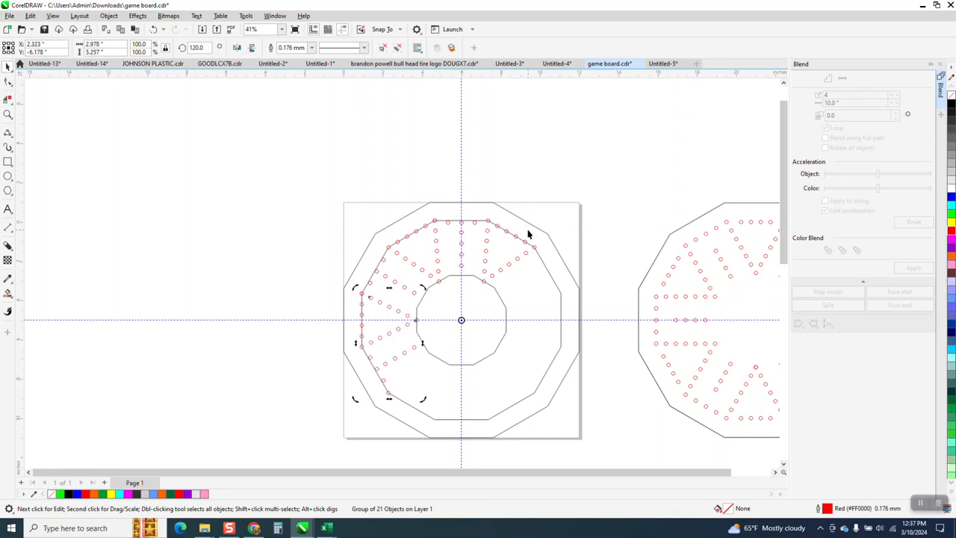
key("ctrl+r")
key("ctrl+r")
key("ctrl+r")
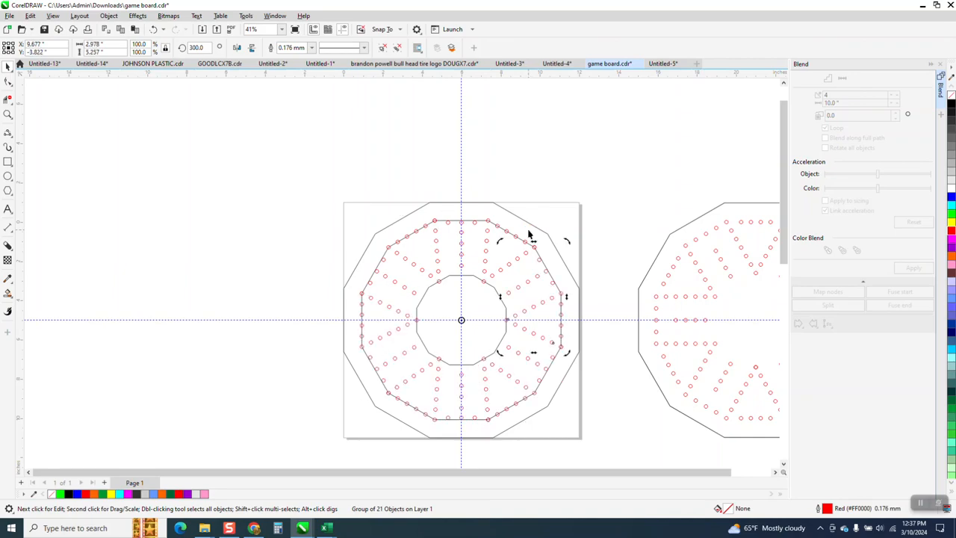
left_click(613, 208)
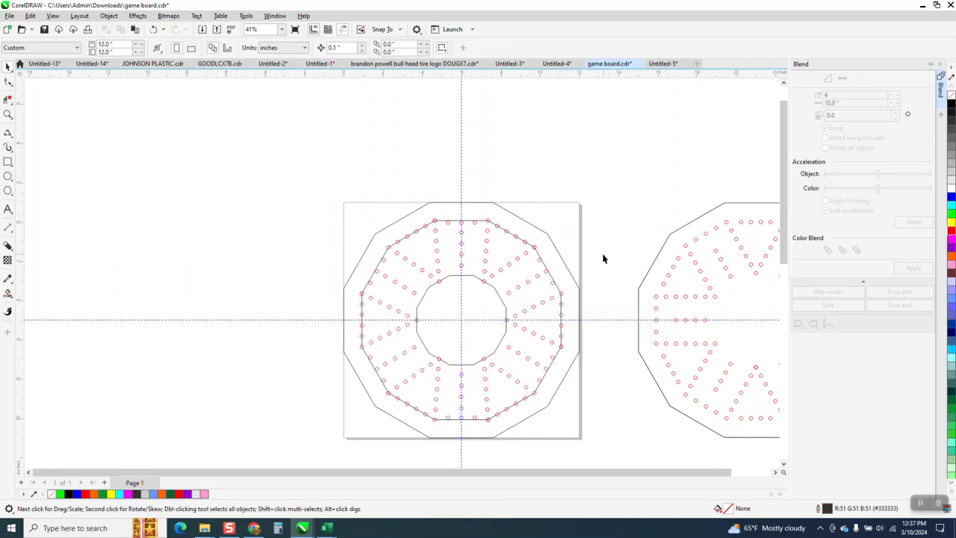
- Inspect the overlapping corner circles, then undo the rotated copies and ungroup the original peg-hole circles
left_click(7, 114)
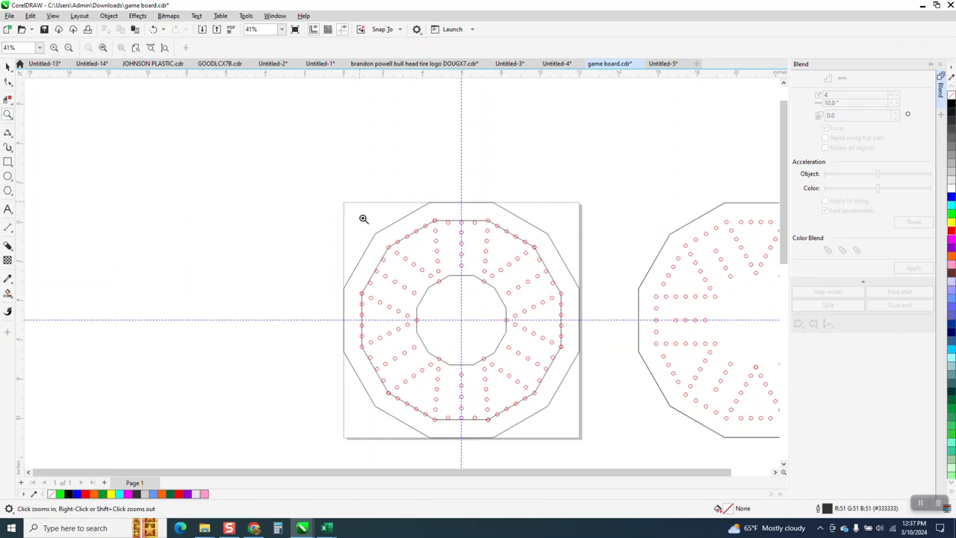
left_click_drag(359, 202, 559, 298)
scroll(404, 198, "down", 5)
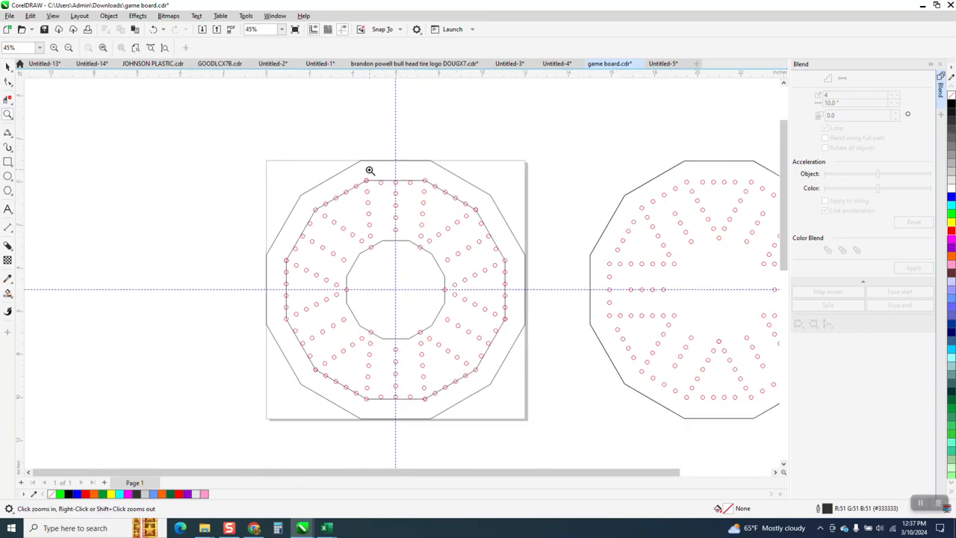
left_click(8, 68)
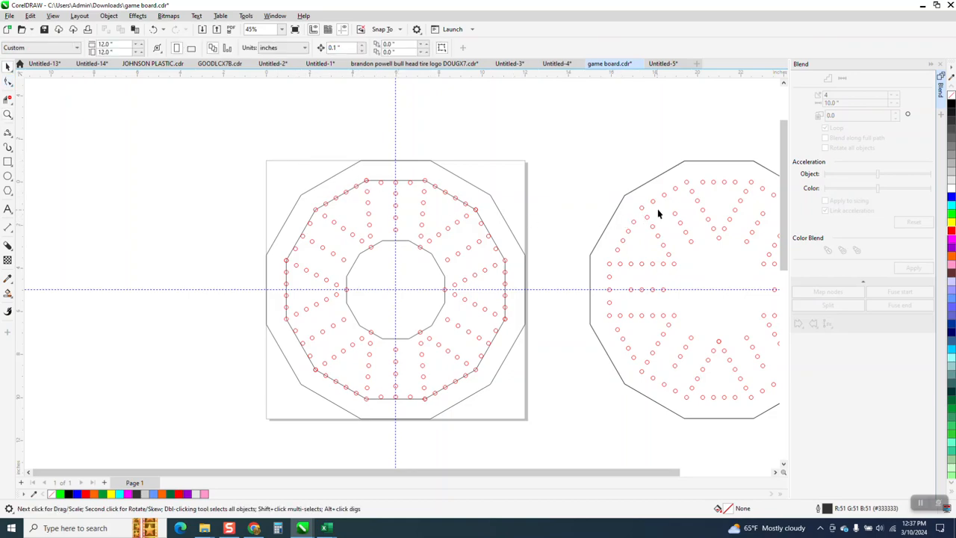
left_click(155, 29)
left_click(155, 29)
left_click(154, 30)
left_click(154, 29)
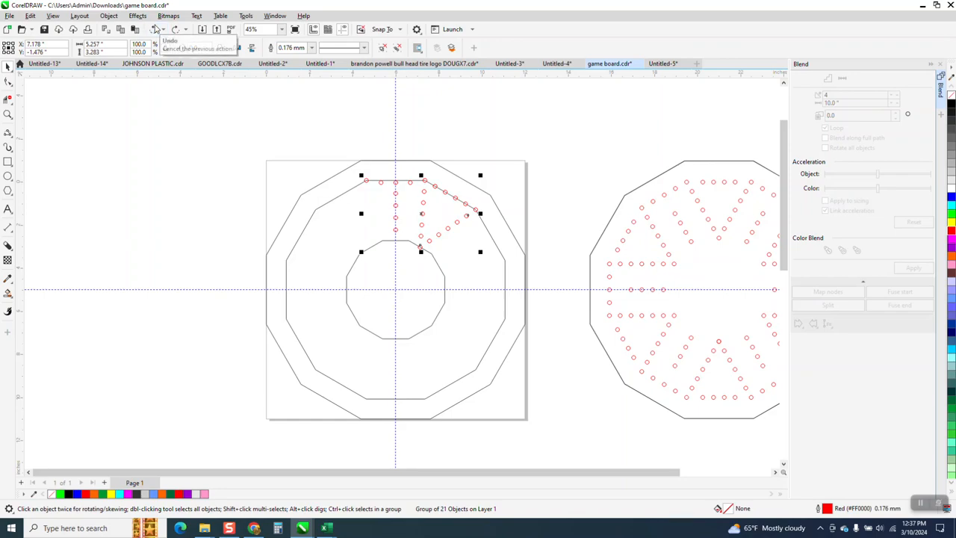
left_click(405, 100)
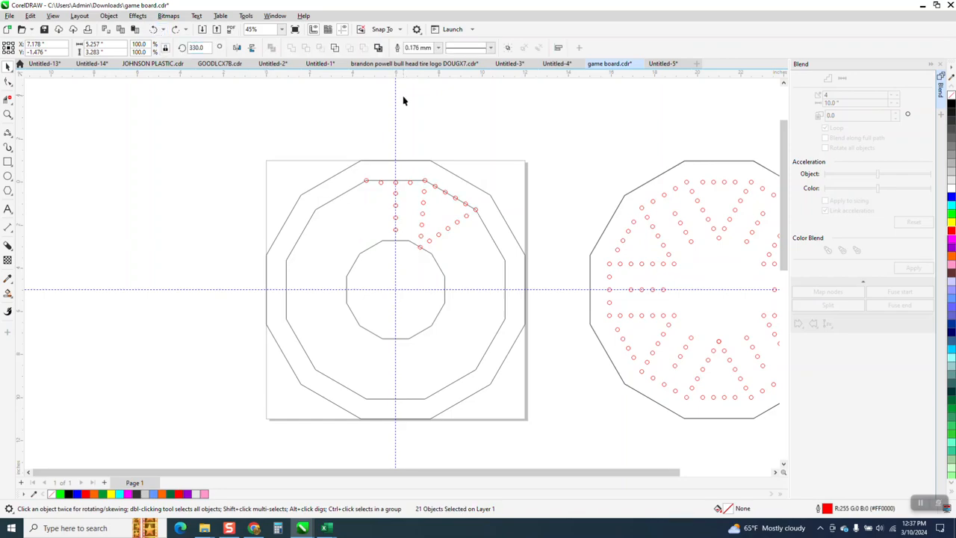
- Delete the circle at the middle polygon's top-left corner and group the remaining peg-hole circles on the left board
left_click(366, 181)
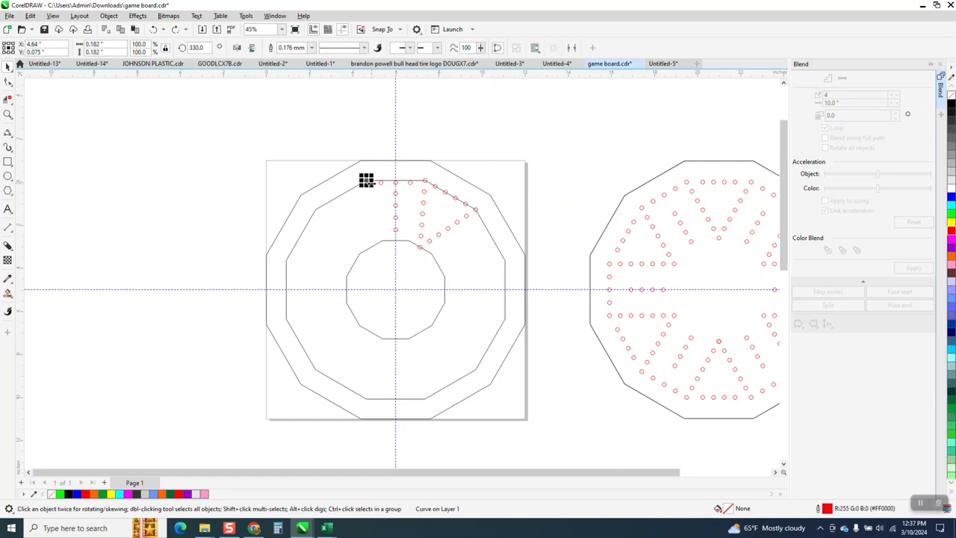
key("Delete")
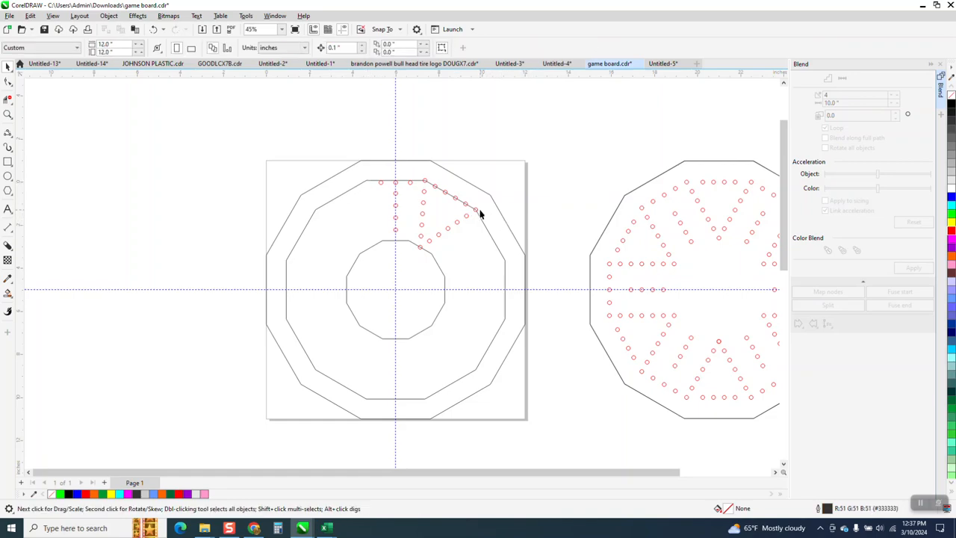
left_click_drag(350, 182, 503, 314)
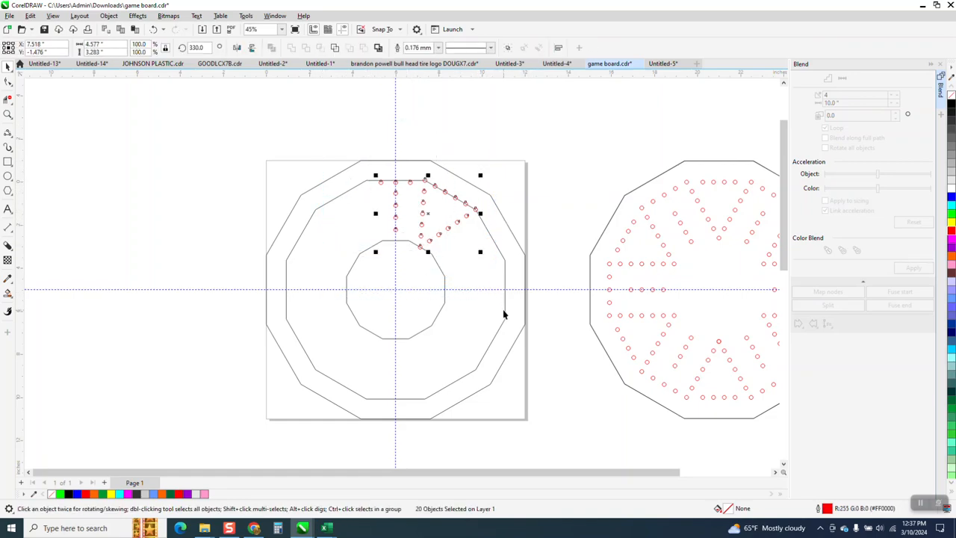
key("ctrl+g")
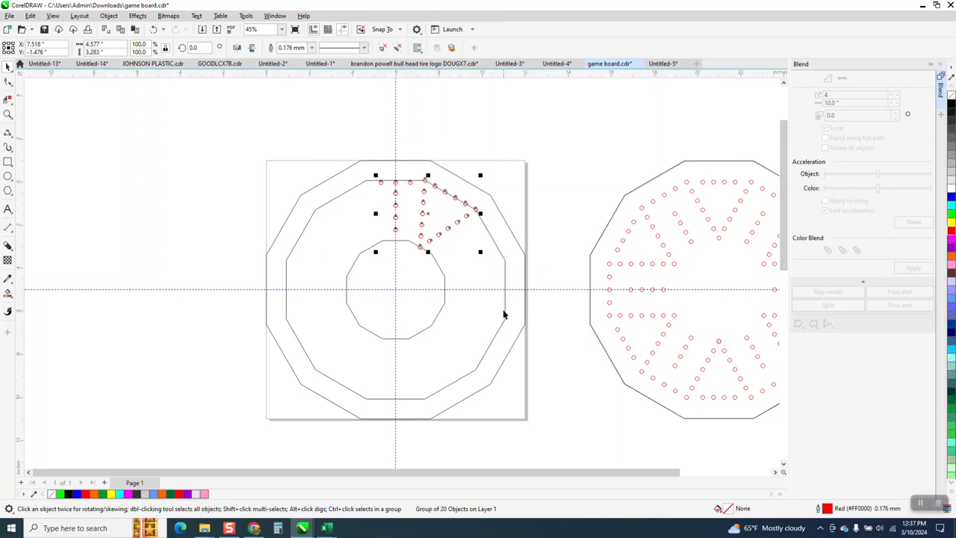
- Set the group's rotation centre at the guideline intersection and create five copies around the board in 60° increments
left_click(427, 216)
left_click(424, 217)
left_click(424, 216)
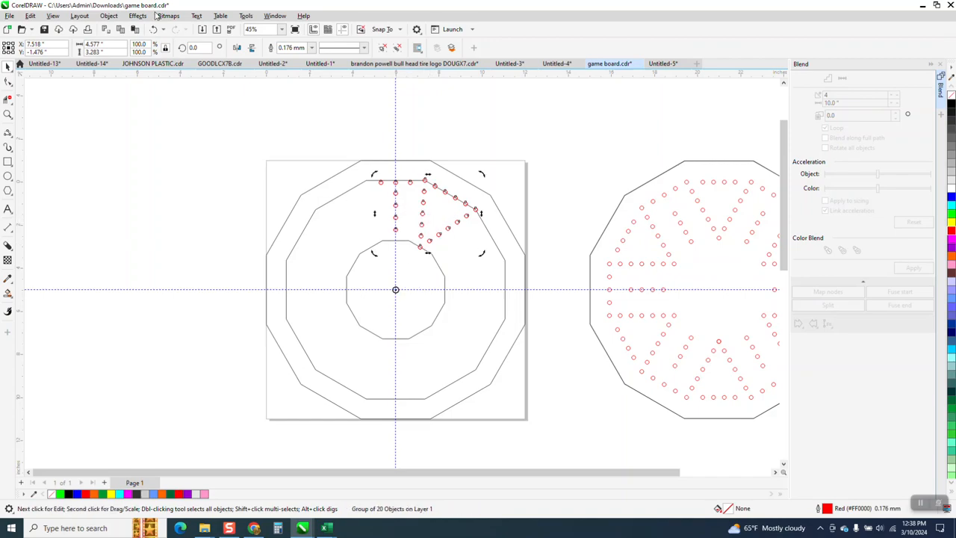
left_click(191, 49)
type("60")
key("Return")
key("ctrl+r")
key("ctrl+r")
key("ctrl+r")
key("ctrl+r")
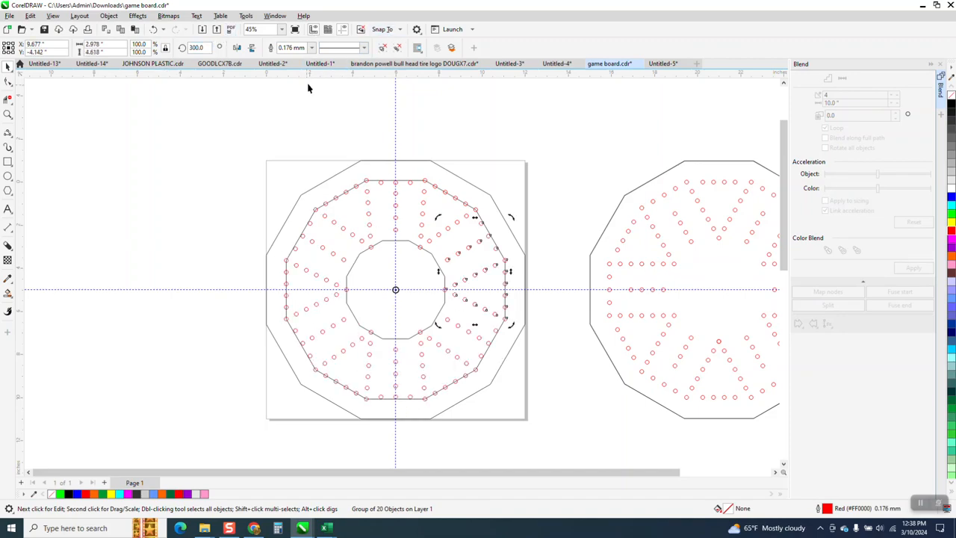
left_click(515, 162)
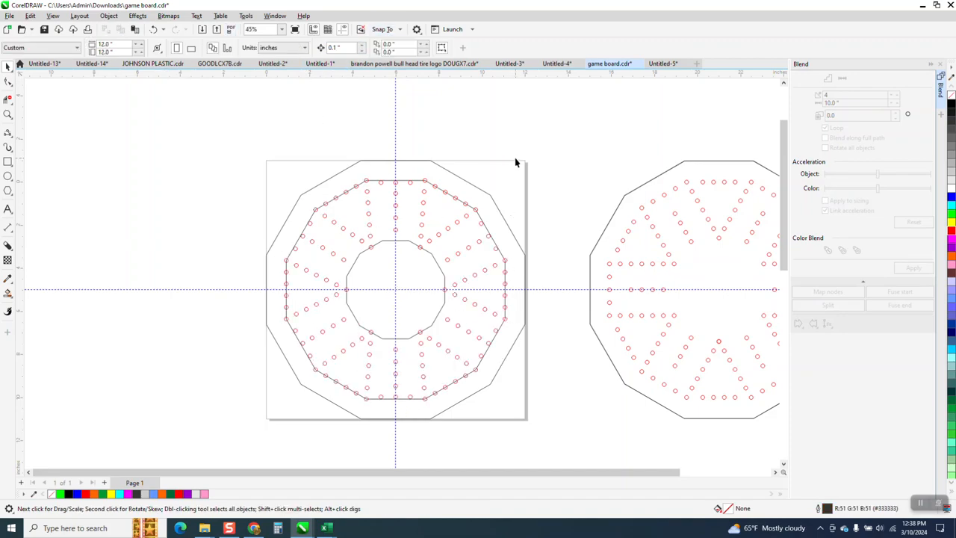
- Delete the middle and inner guide polygons from the left board
left_click(402, 185)
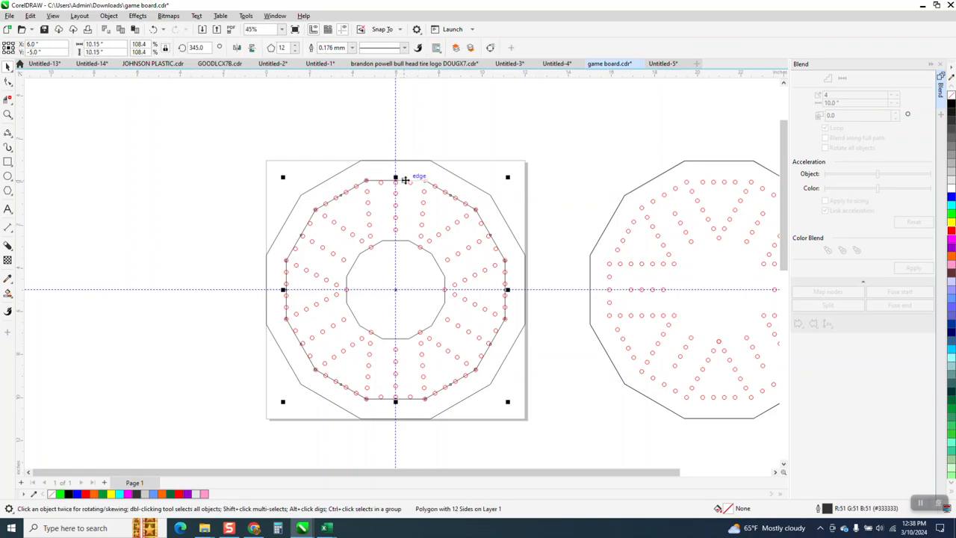
key("Delete")
left_click(406, 243)
left_click(406, 242, "ctrl")
key("Delete")
scroll(380, 217, "down", 2)
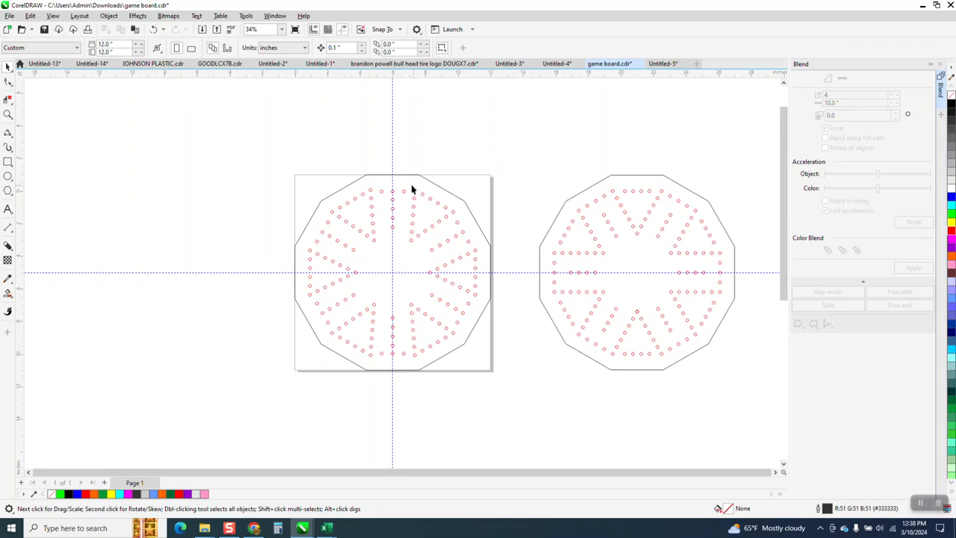
- Set the nudge distance to 14 inches and nudge the outer 12-sided polygon left, off the page
left_click(333, 196)
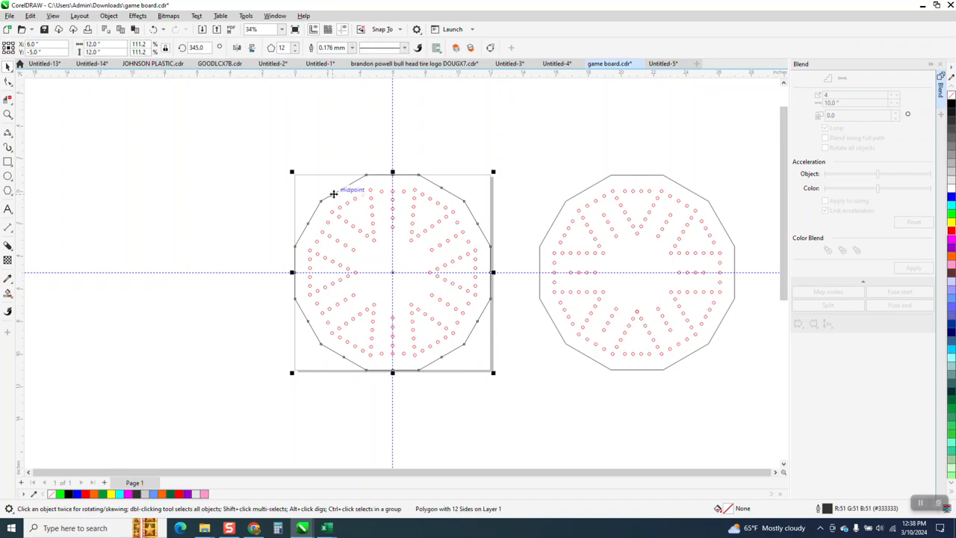
key("Left")
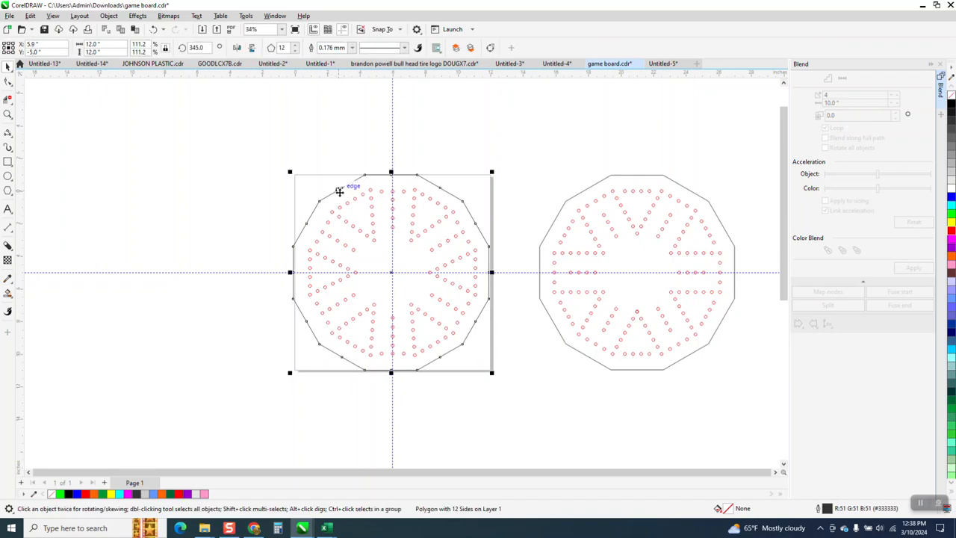
left_click(427, 114)
left_click(336, 47)
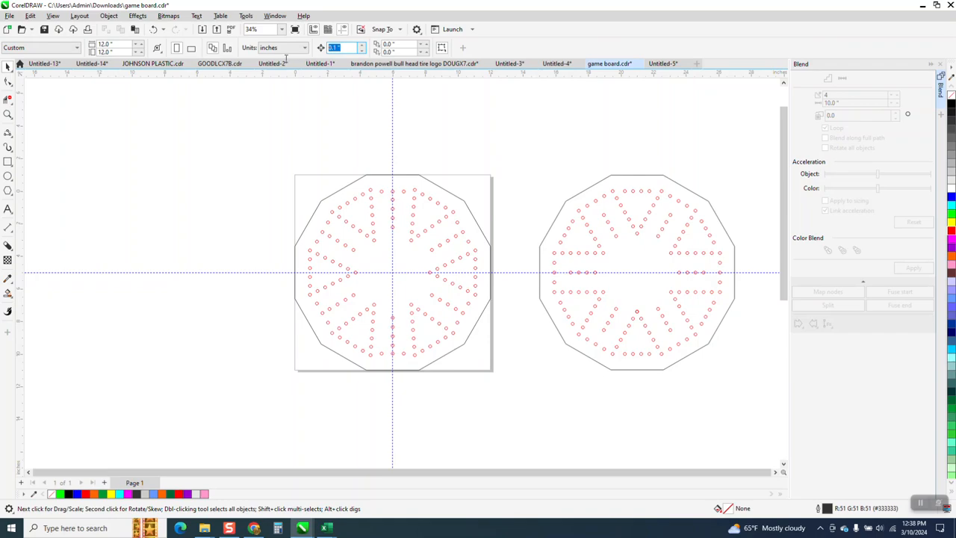
type("14")
key("Return")
left_click(438, 187)
key("Left")
- Group the six peg-hole groups on the page into one and rotate it by 15°
left_click_drag(292, 152, 444, 339)
left_click_drag(492, 409, 494, 409)
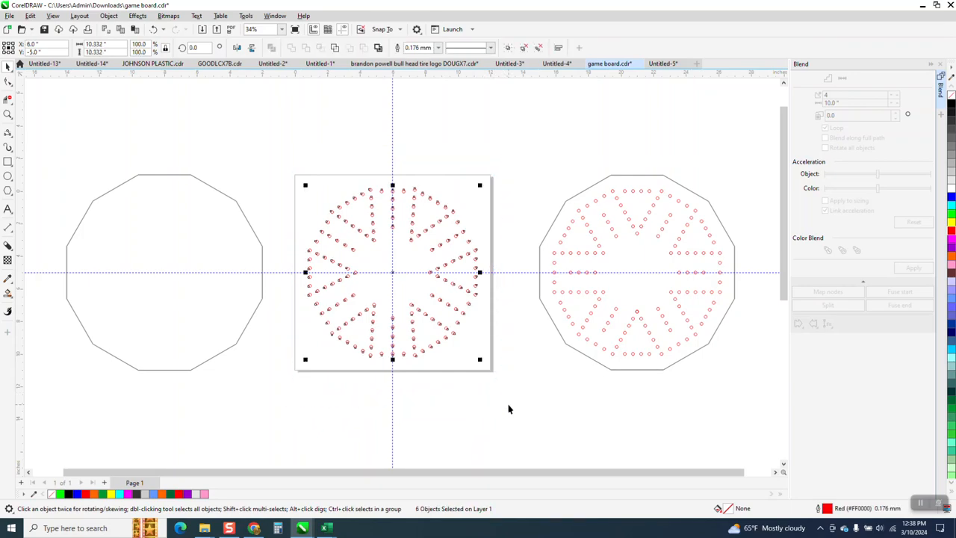
key("ctrl+g")
type("15")
key("Return")
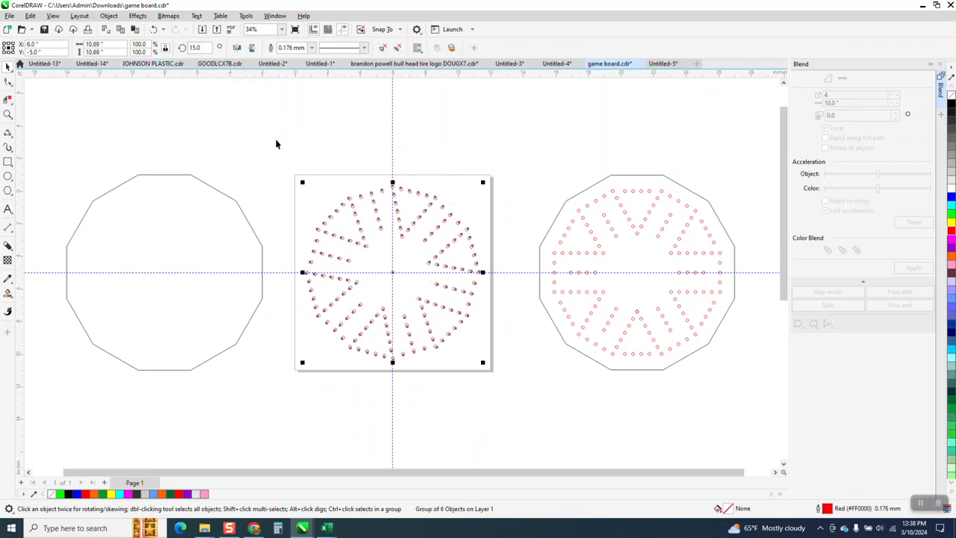
- Centre the outer 12-sided polygon on the page, around the grouped peg holes
left_click(261, 242)
key("p")
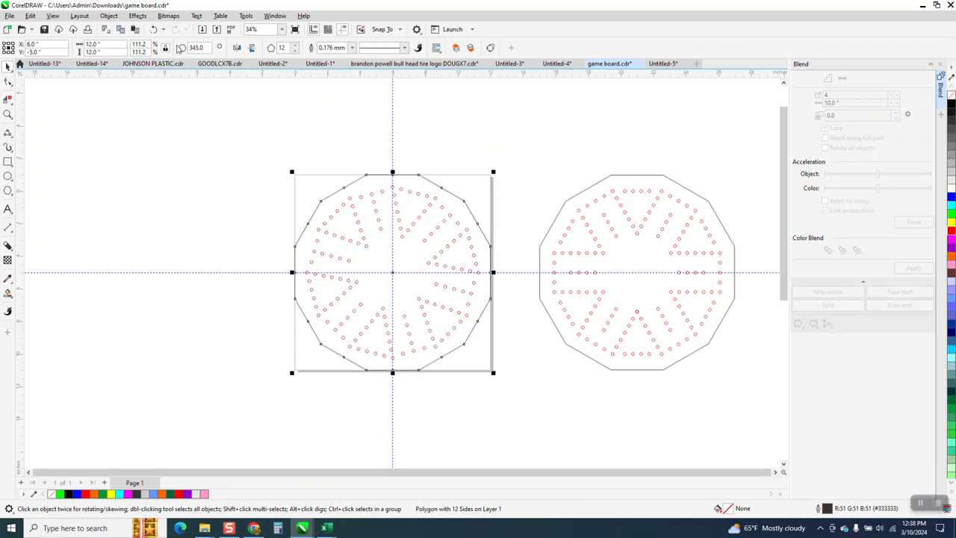
- Try setting the outline polygon's rotation angle to 30°
left_click(200, 47)
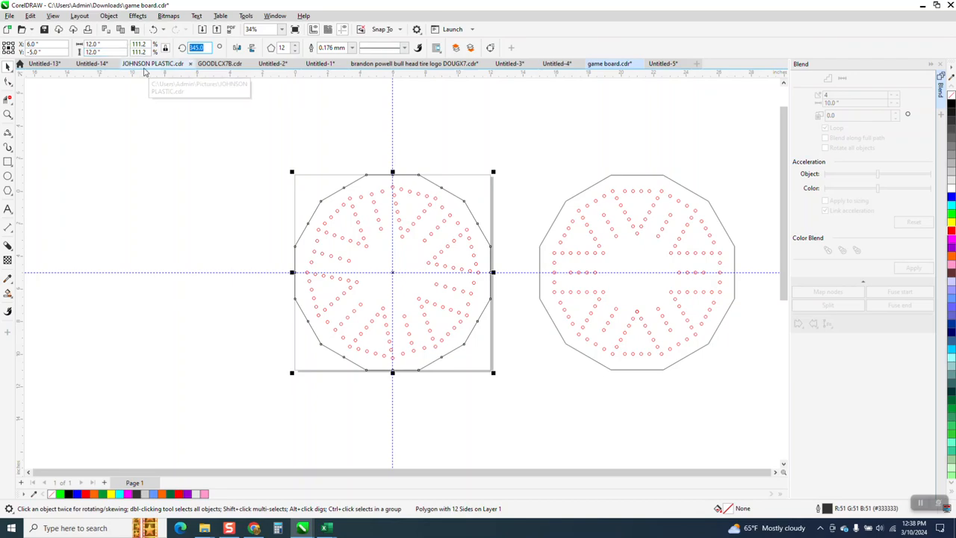
type("30")
key("Return")
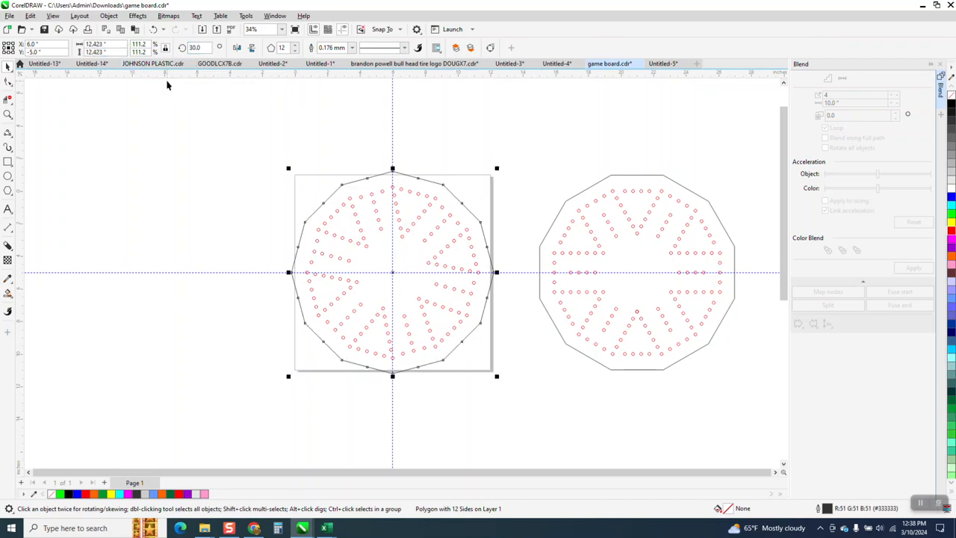
left_click(152, 63)
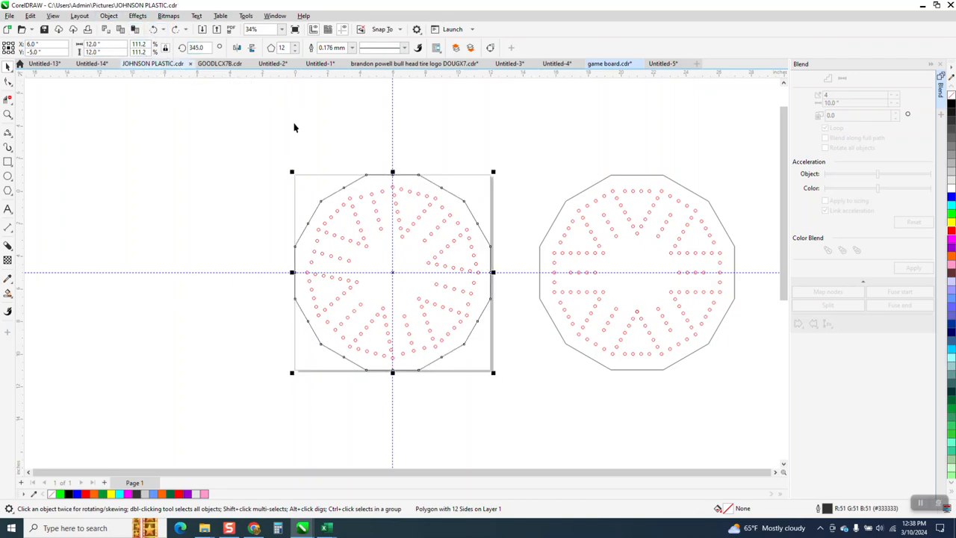
left_click(609, 64)
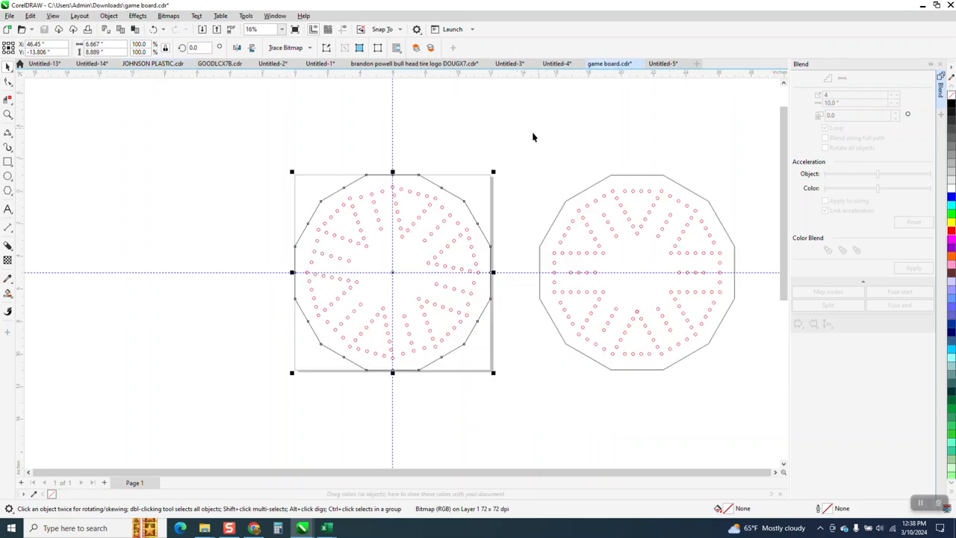
- Rotate the grouped peg holes within the page's outline polygon to an angle of 30°
left_click(419, 198)
left_click(420, 195)
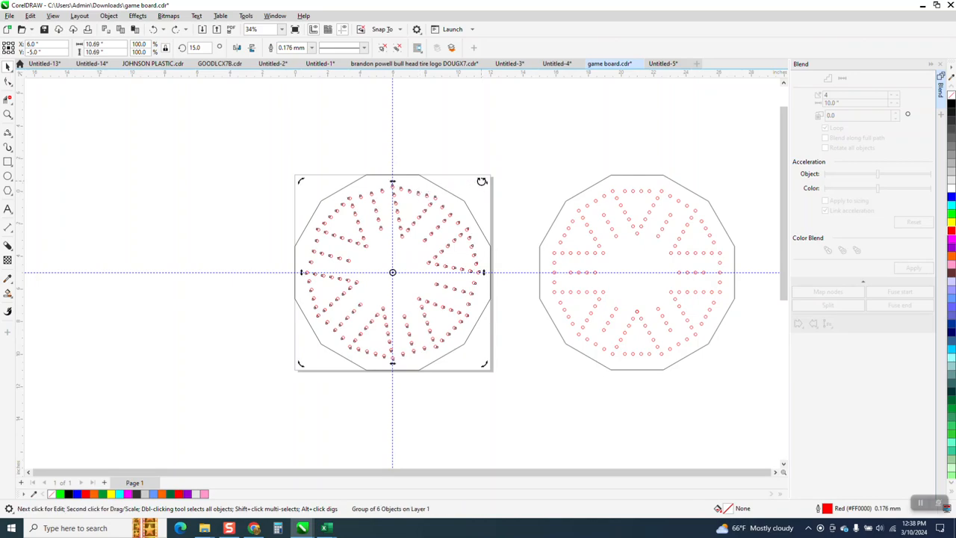
left_click_drag(488, 179, 466, 172)
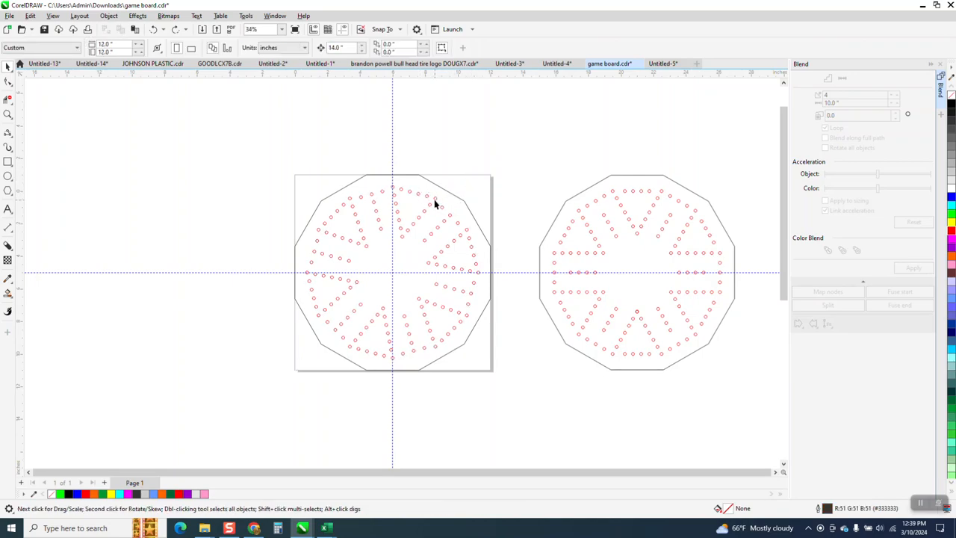
left_click(436, 202)
left_click(439, 198)
left_click_drag(489, 182, 461, 165)
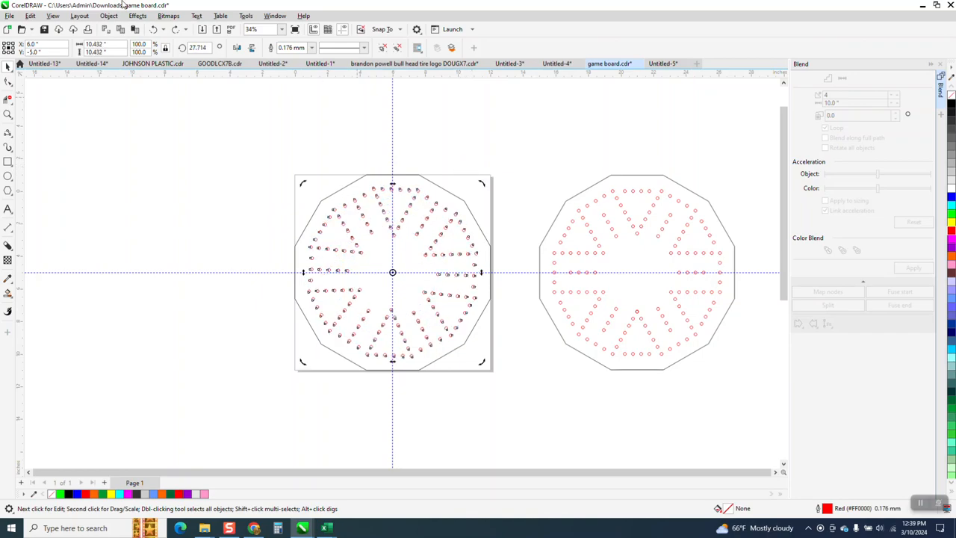
left_click_drag(209, 47, 156, 53)
type("30")
key("Return")
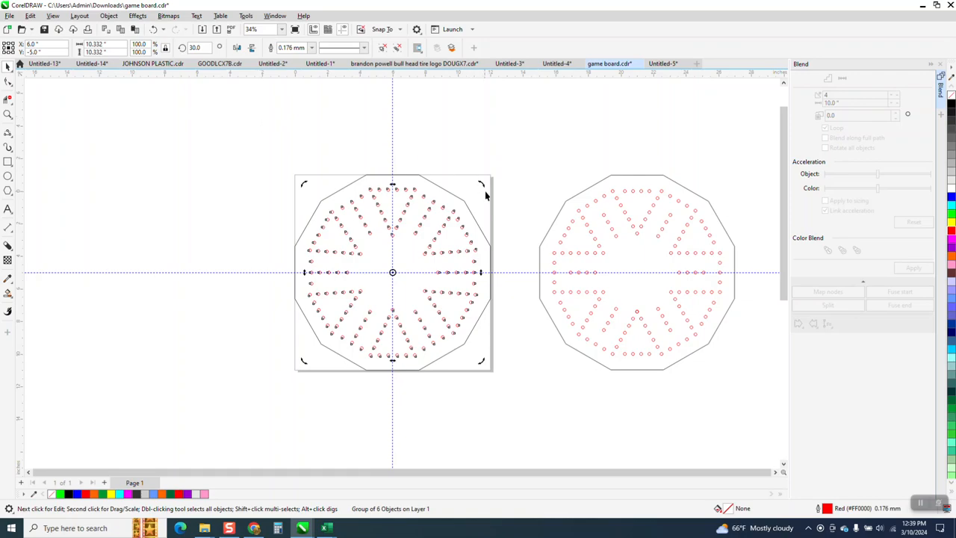
left_click(505, 199)
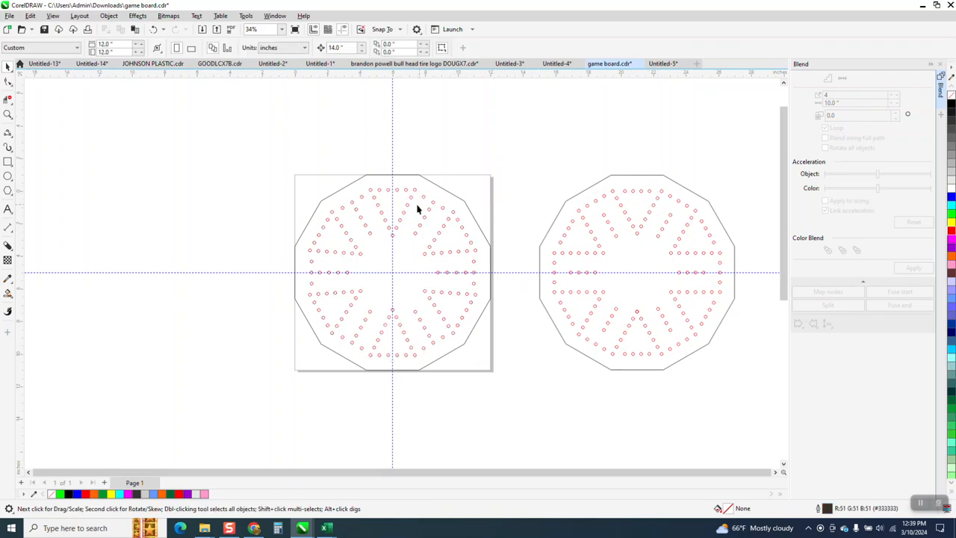
- Compare the hole spacing and alignment along the upper edges of the recreated board and the reference board
left_click(8, 114)
left_click_drag(373, 171, 489, 248)
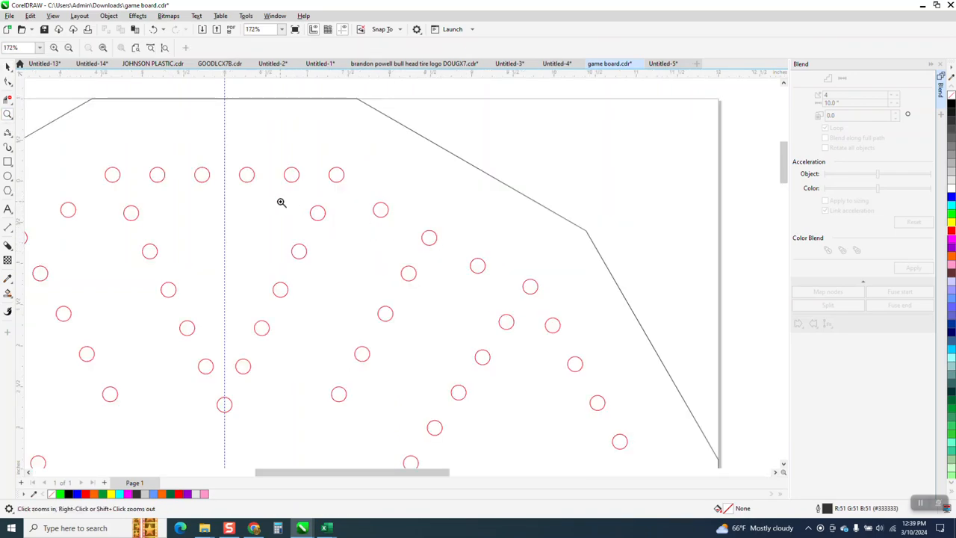
scroll(281, 201, "down", 1)
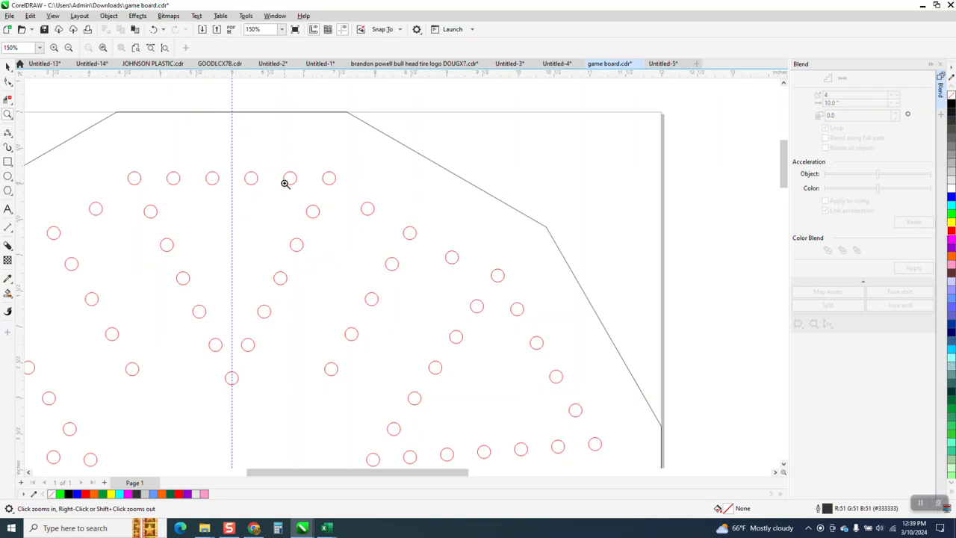
scroll(296, 186, "down", 2)
scroll(359, 216, "down", 2)
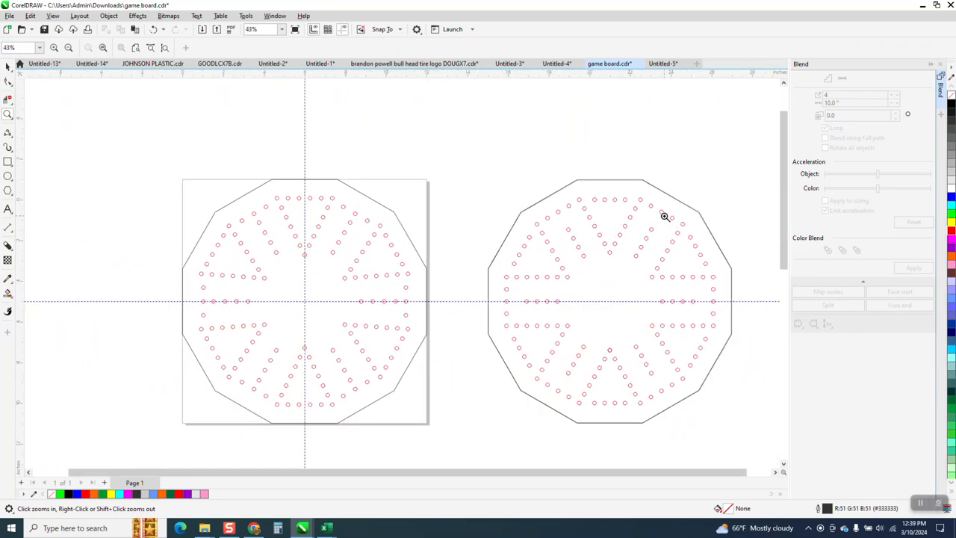
left_click_drag(567, 197, 714, 240)
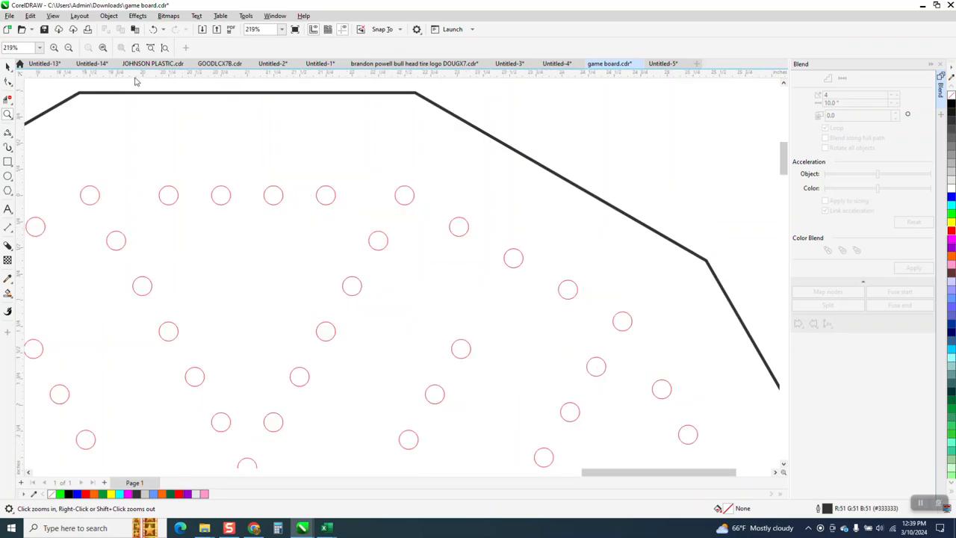
left_click_drag(81, 179, 465, 230)
scroll(522, 224, "down", 4)
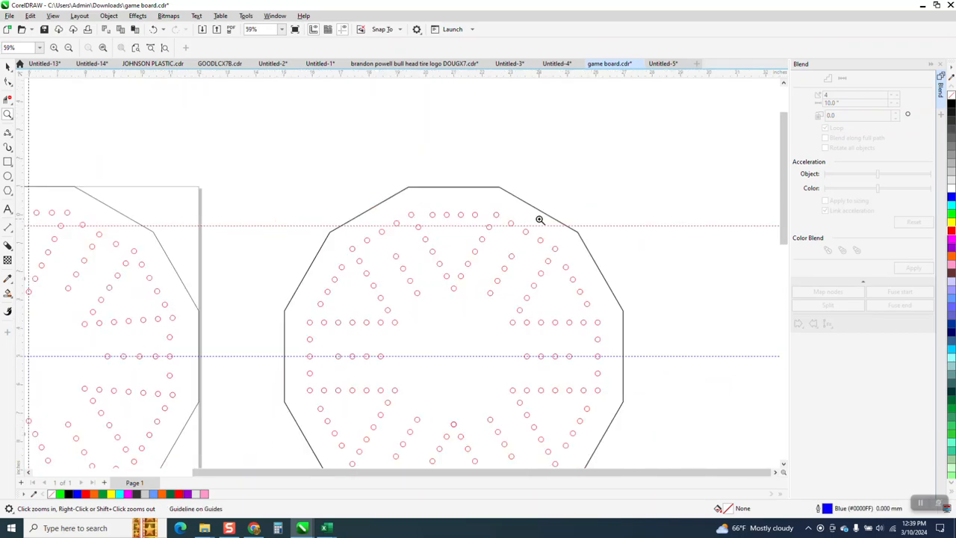
scroll(539, 219, "down", 2)
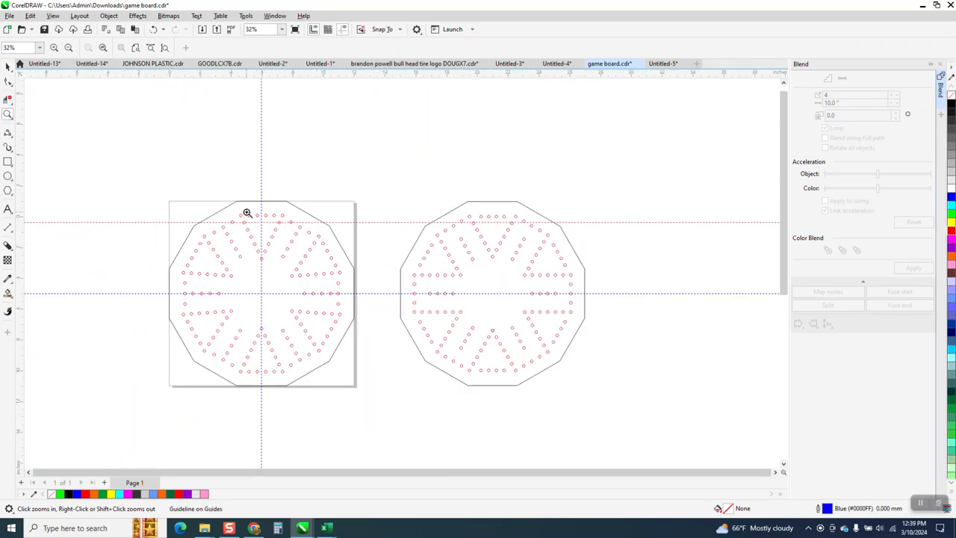
scroll(366, 273, "up", 5)
scroll(318, 200, "down", 1)
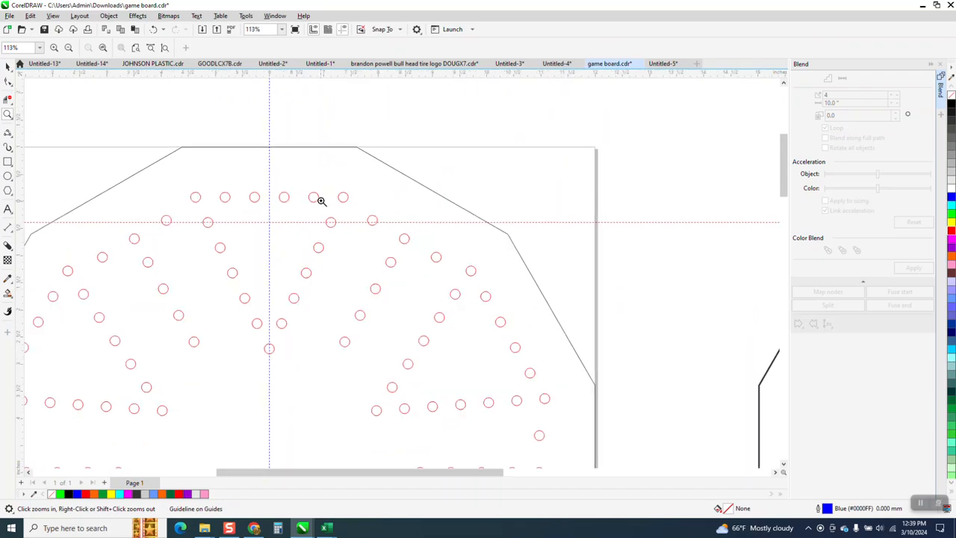
scroll(321, 200, "down", 1)
scroll(203, 217, "down", 1)
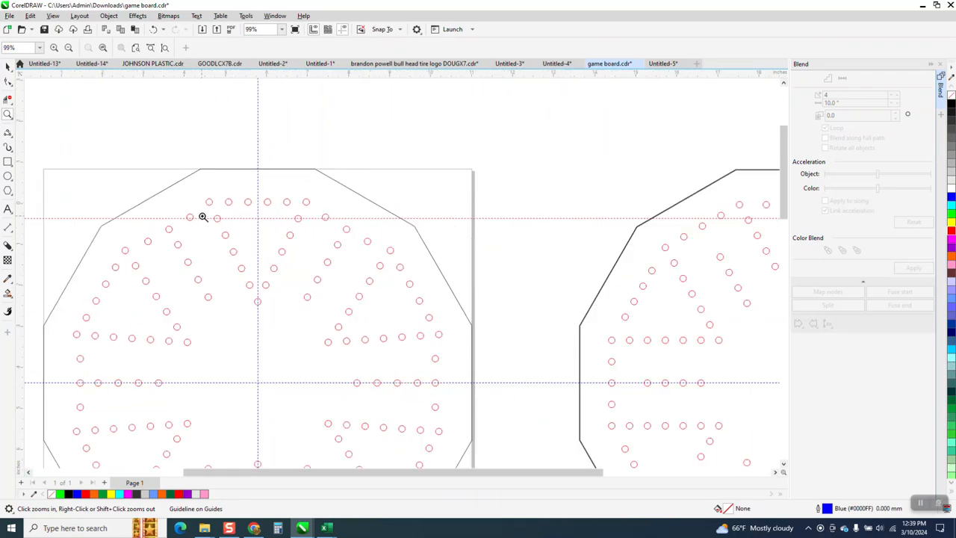
scroll(202, 217, "down", 1)
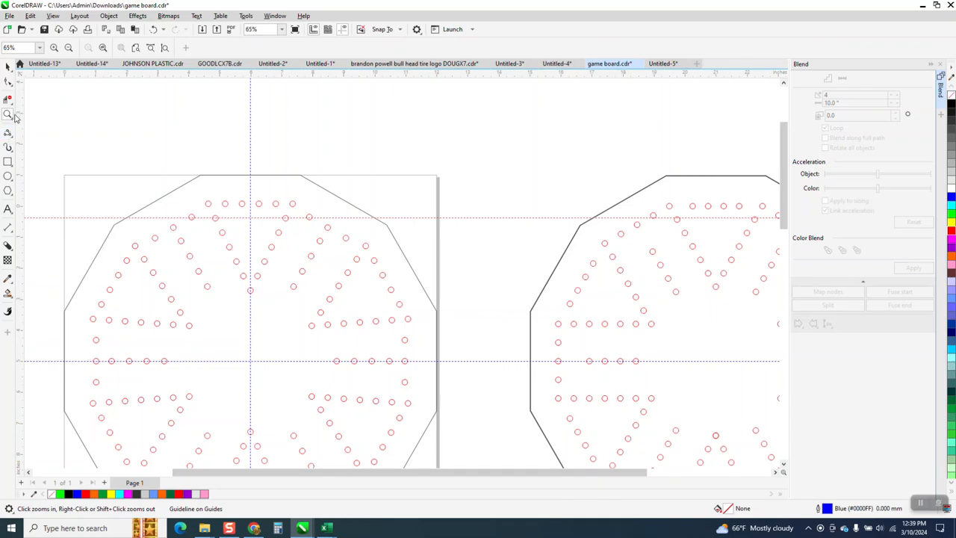
- Draw a two-point check line between the end holes of the upper-right outer row on the page's board, and undo it
left_click_drag(281, 194, 466, 322)
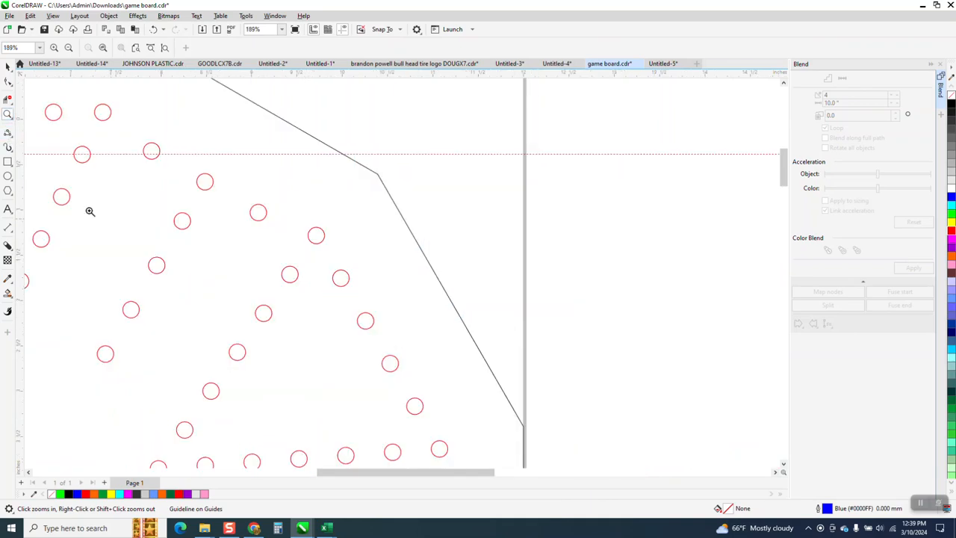
left_click(8, 132)
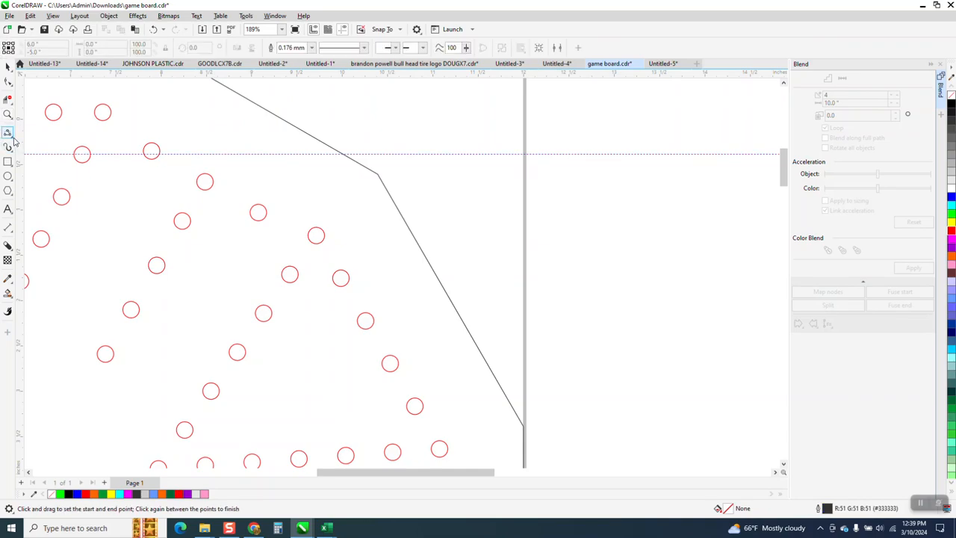
left_click(13, 142)
left_click(41, 143)
left_click_drag(103, 112, 312, 232)
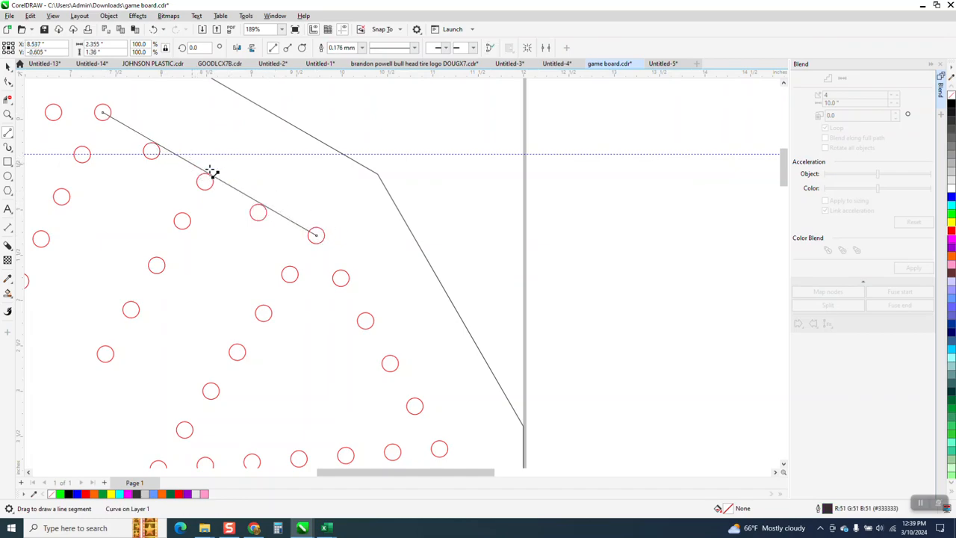
key("ctrl+z")
scroll(411, 246, "down", 7)
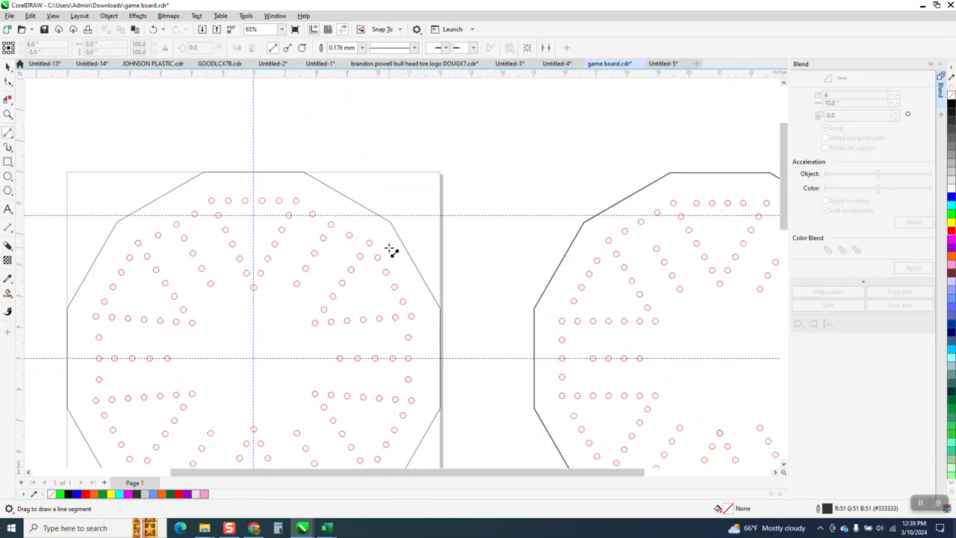
scroll(491, 274, "down", 1)
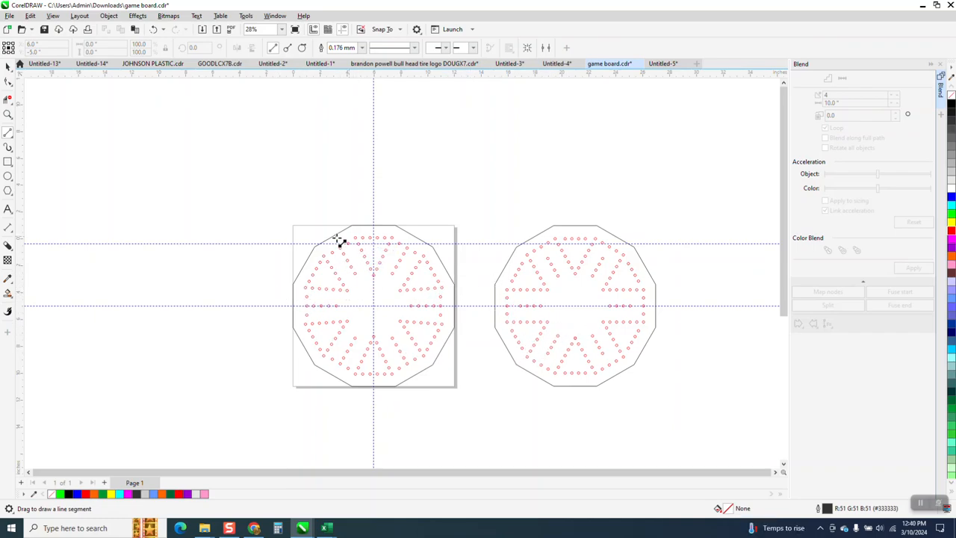
- Select the page's outline polygon and peg-hole group together and set their rotation to 0°, finishing at 15°
left_click(8, 114)
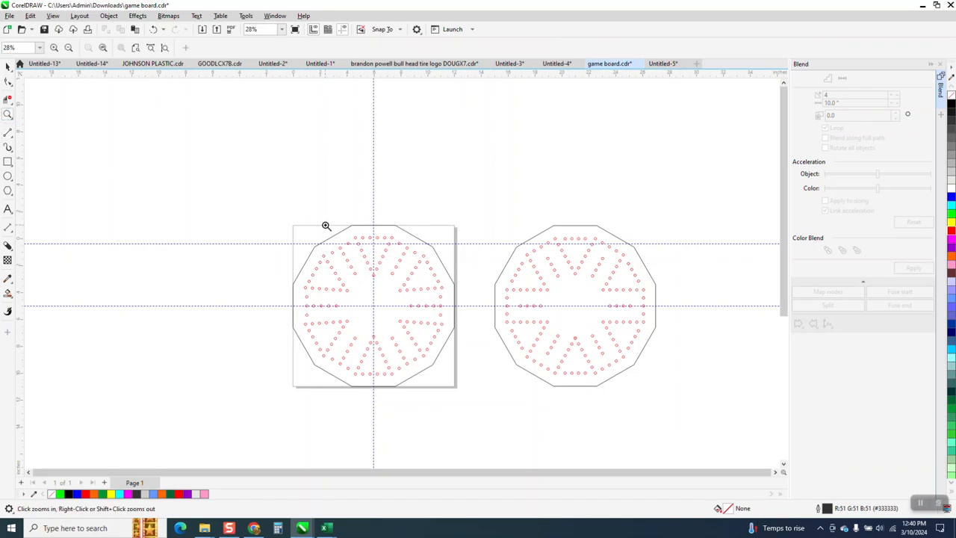
left_click_drag(324, 222, 419, 330)
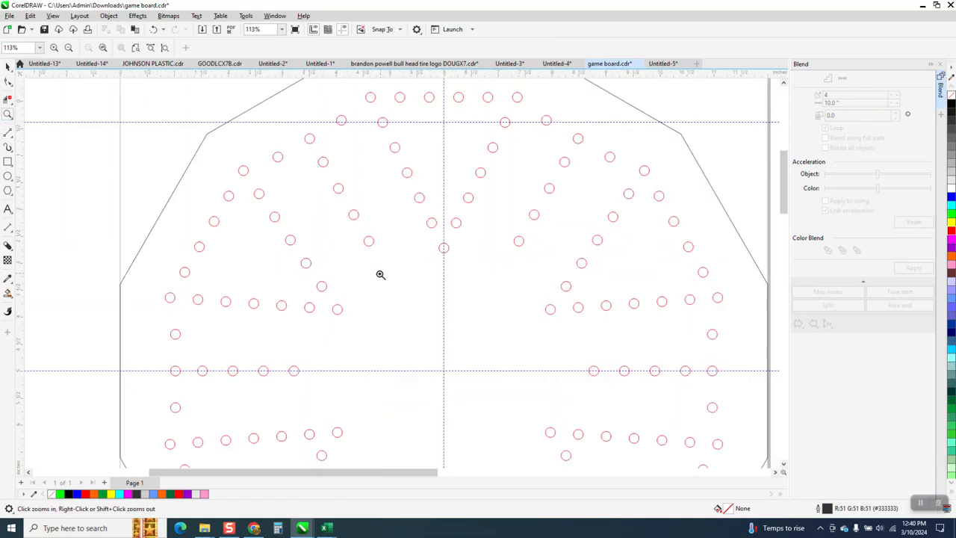
scroll(414, 254, "down", 1)
scroll(371, 212, "down", 3)
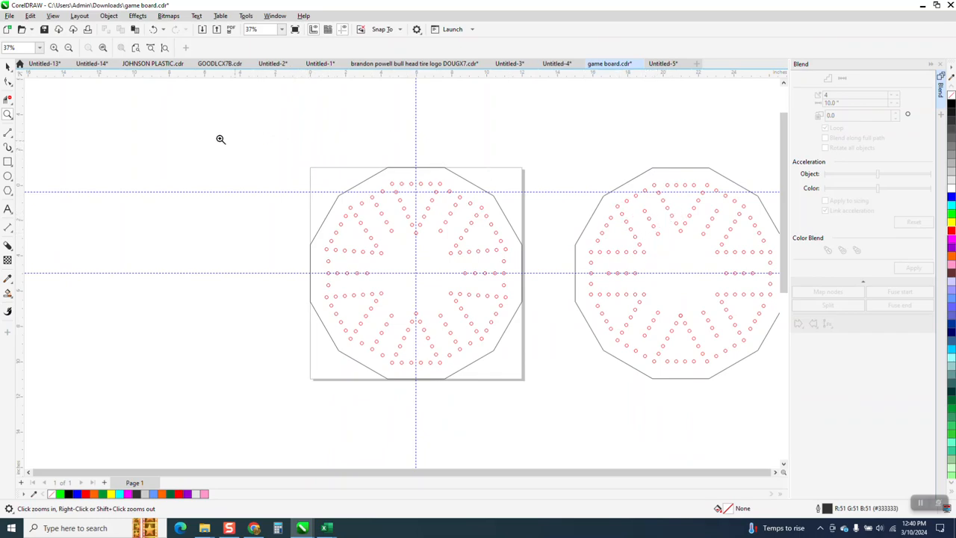
left_click(8, 66)
left_click_drag(305, 147, 582, 419)
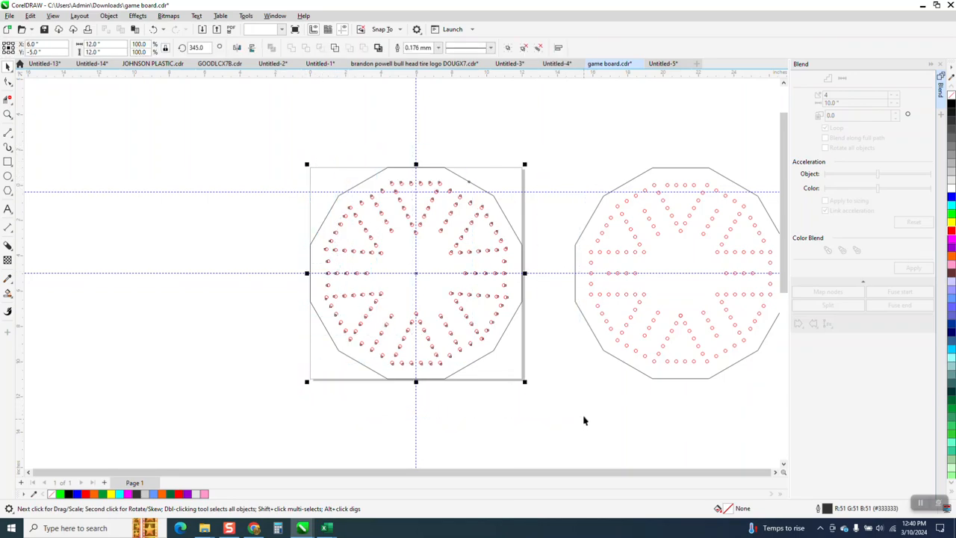
left_click(195, 47)
type("0")
key("Return")
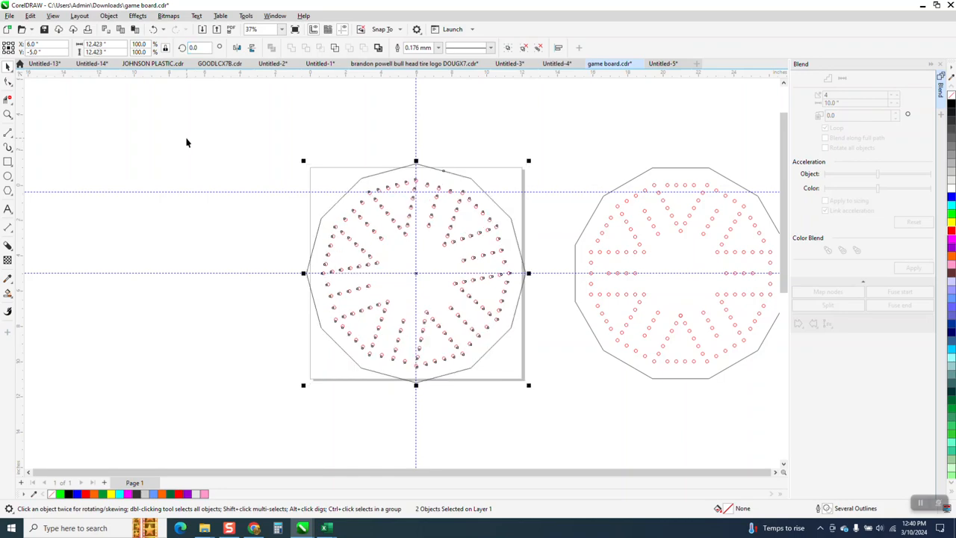
left_click(195, 47)
type("15")
key("Return")
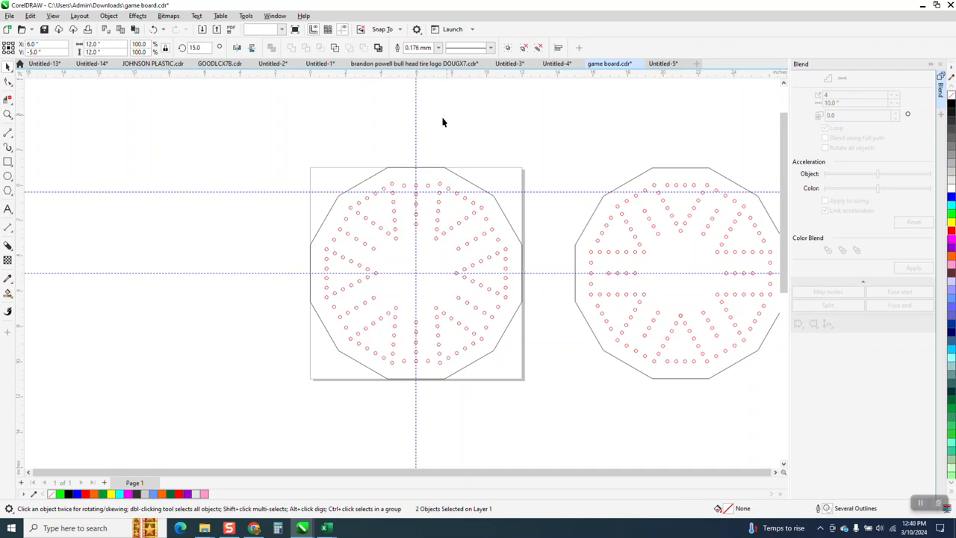
left_click(446, 120)
- Ungroup the combined peg holes on the page into their six separate groups
left_click(418, 200)
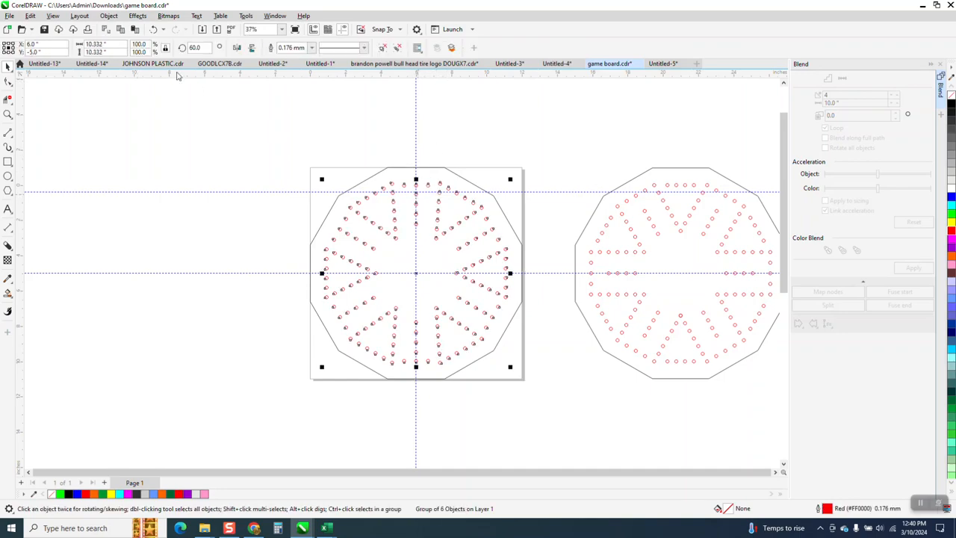
left_click(108, 16)
mouse_move(144, 187)
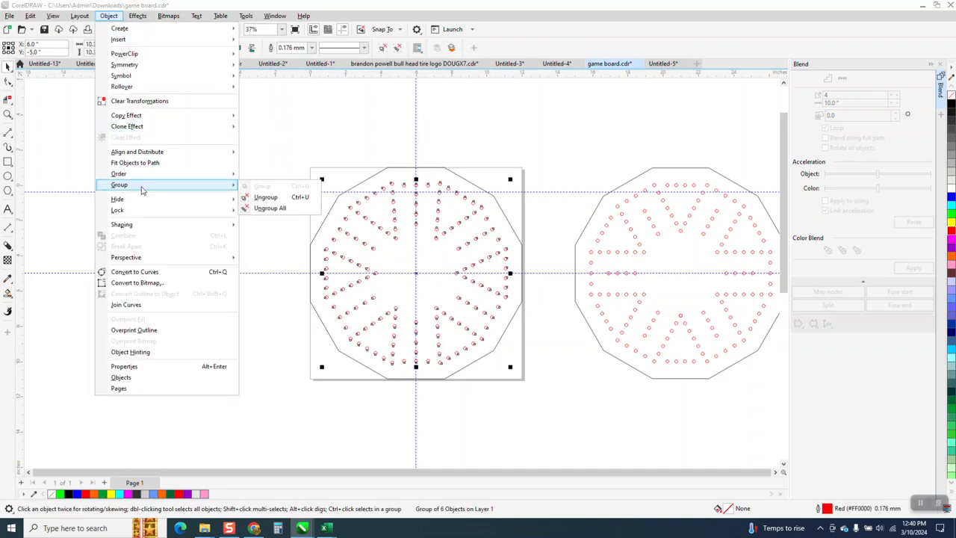
left_click(266, 199)
key("Escape")
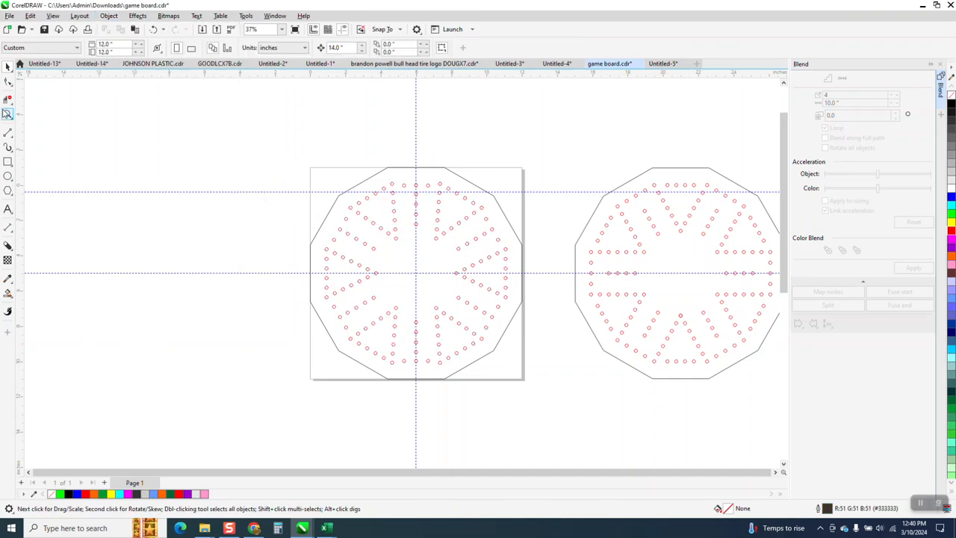
- Select the outline polygon and all six peg-hole groups on the page and ungroup everything into individual objects
left_click(8, 114)
left_click_drag(359, 196, 487, 283)
left_click(8, 66)
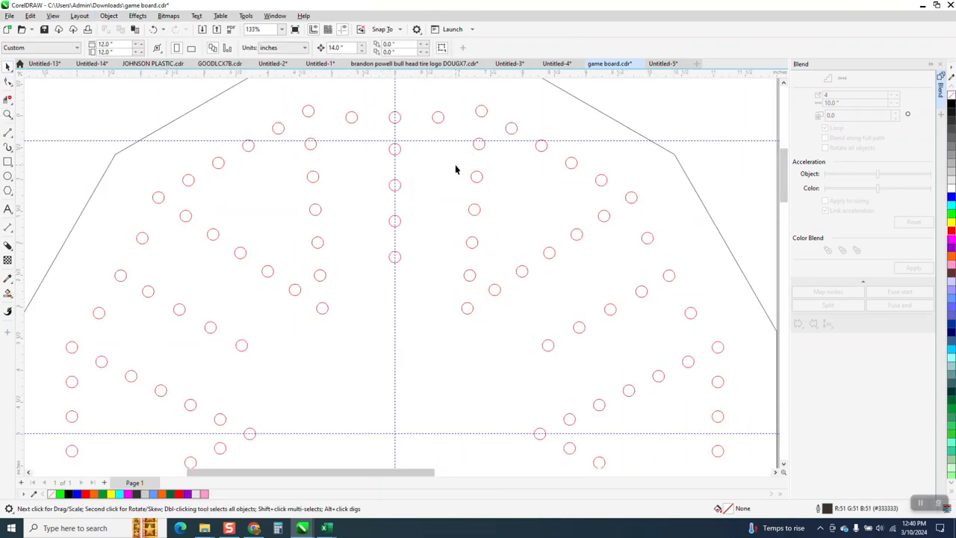
left_click(398, 149)
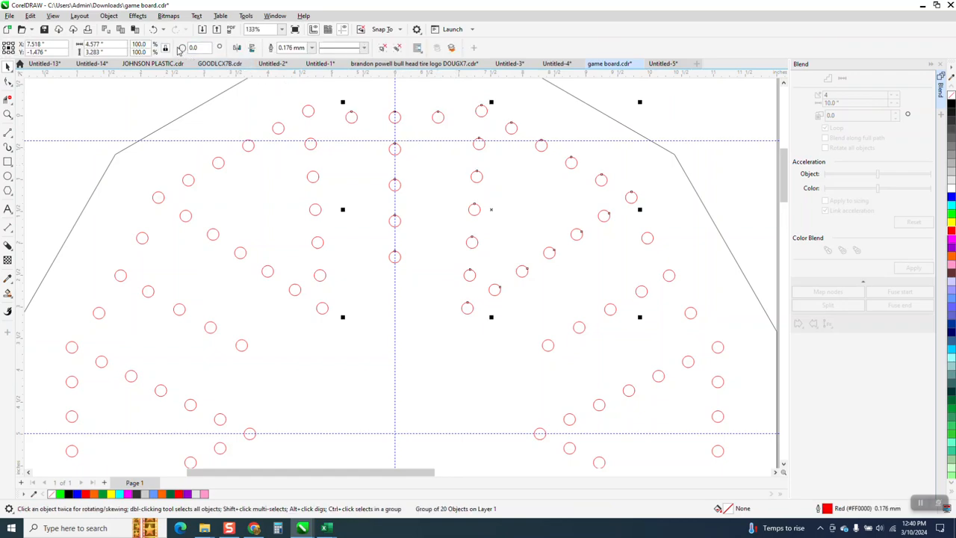
scroll(264, 98, "down", 4)
left_click_drag(217, 81, 536, 370)
left_click(124, 16)
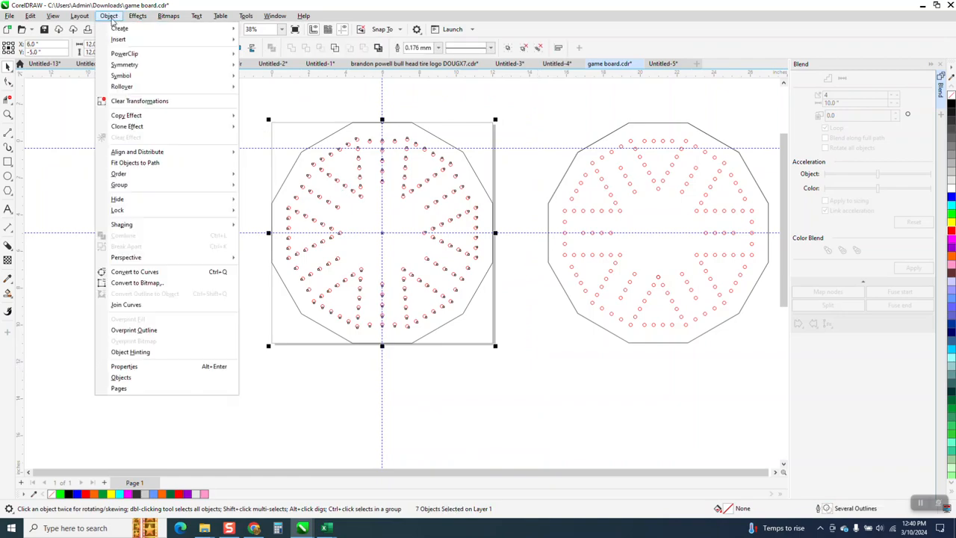
mouse_move(172, 185)
left_click(257, 209)
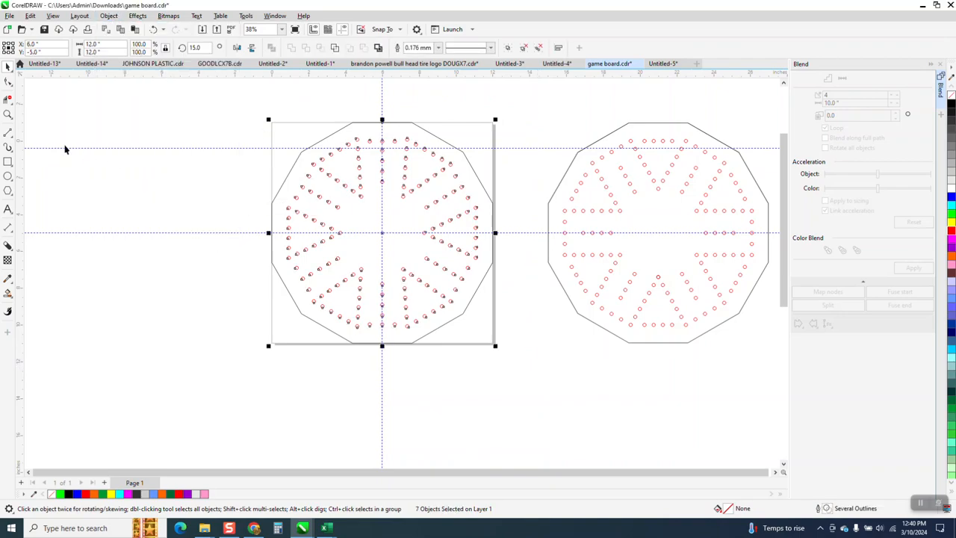
- Identify the four-hole blended row on the vertical guideline near the board's upper edge, and set the nudge distance to 0.25 inches
left_click(8, 114)
left_click(403, 192)
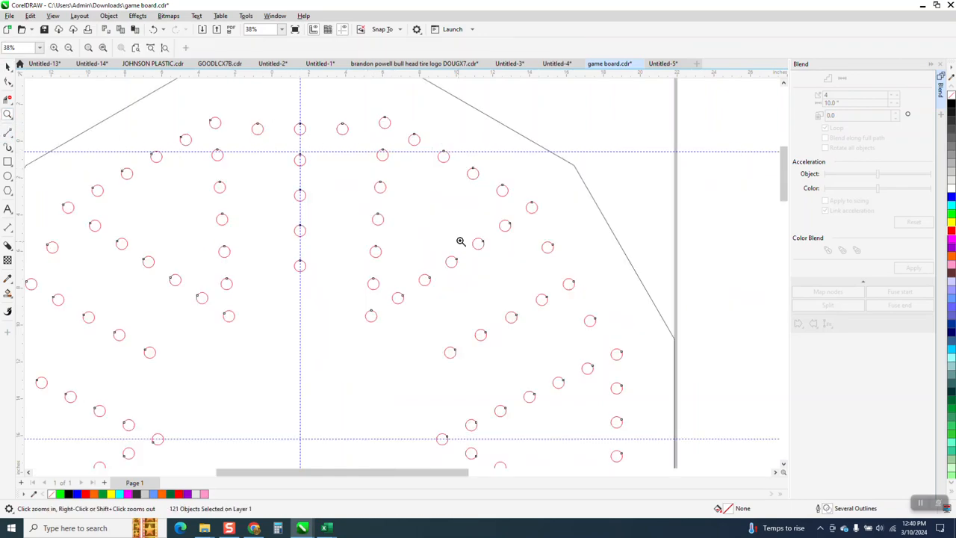
left_click(8, 67)
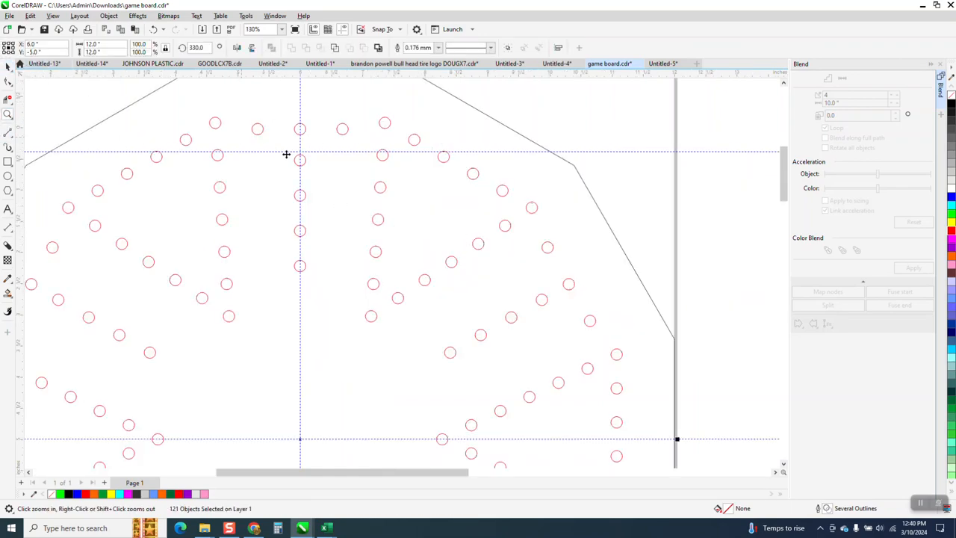
left_click(644, 145)
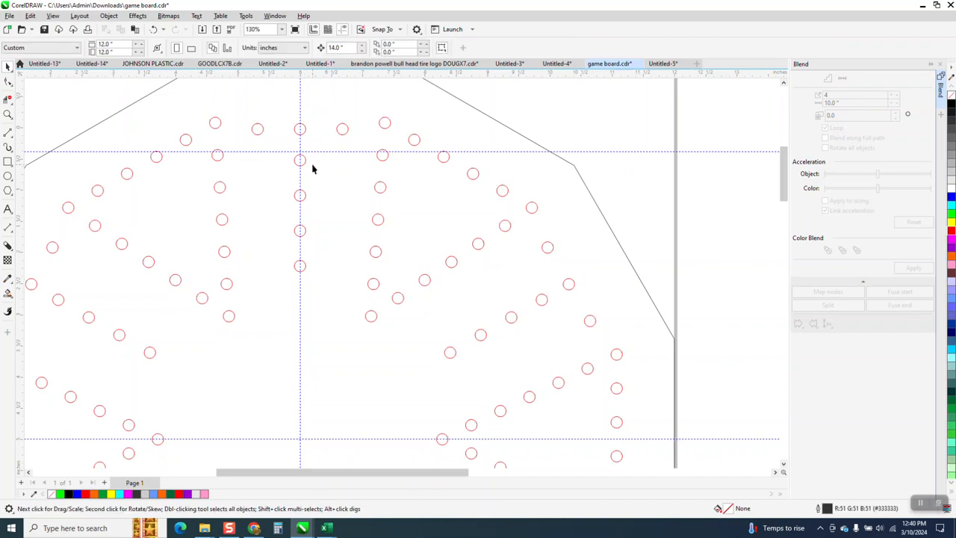
left_click(301, 162)
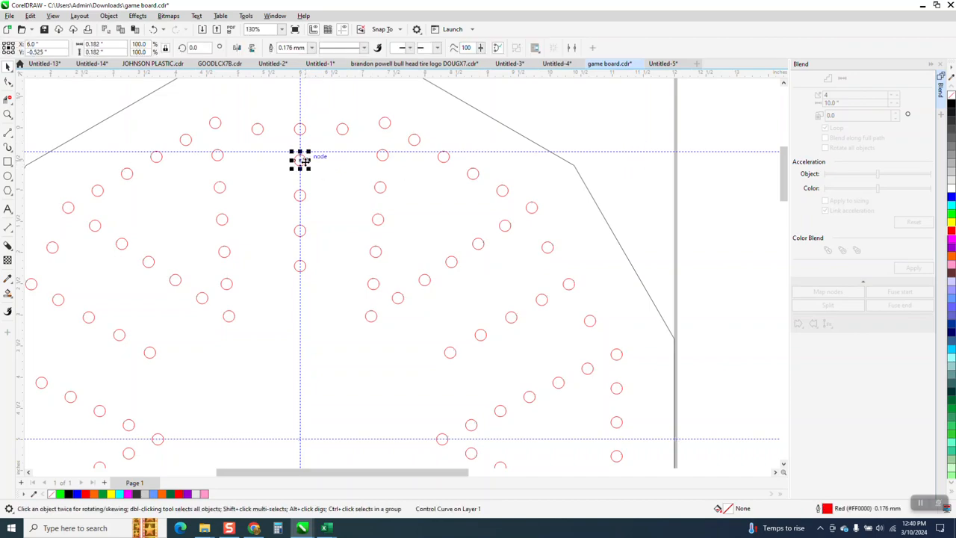
left_click(302, 197)
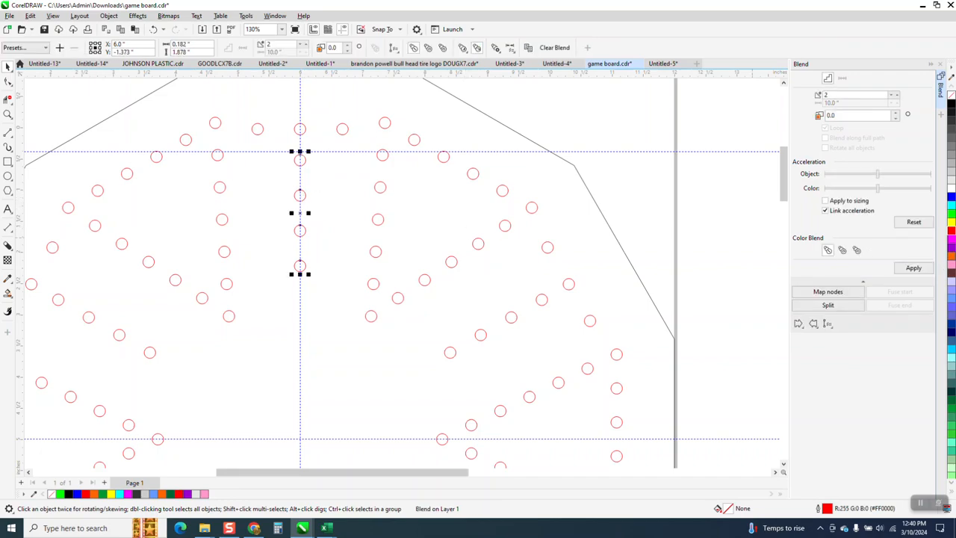
left_click(757, 215)
left_click_drag(347, 48, 322, 55)
type(".25")
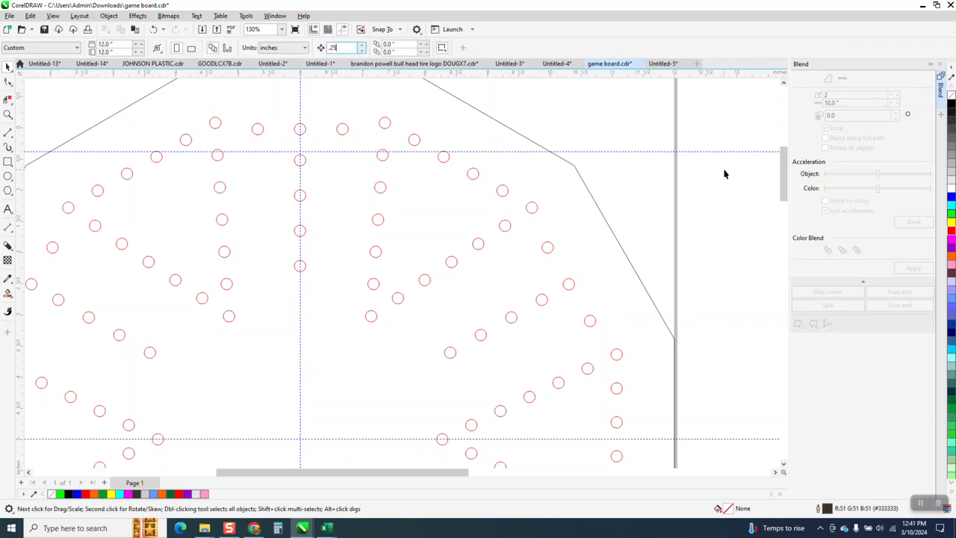
- Nudge the blended four-hole row on the vertical guideline 0.25 inches down, toward the board's centre
left_click(302, 162)
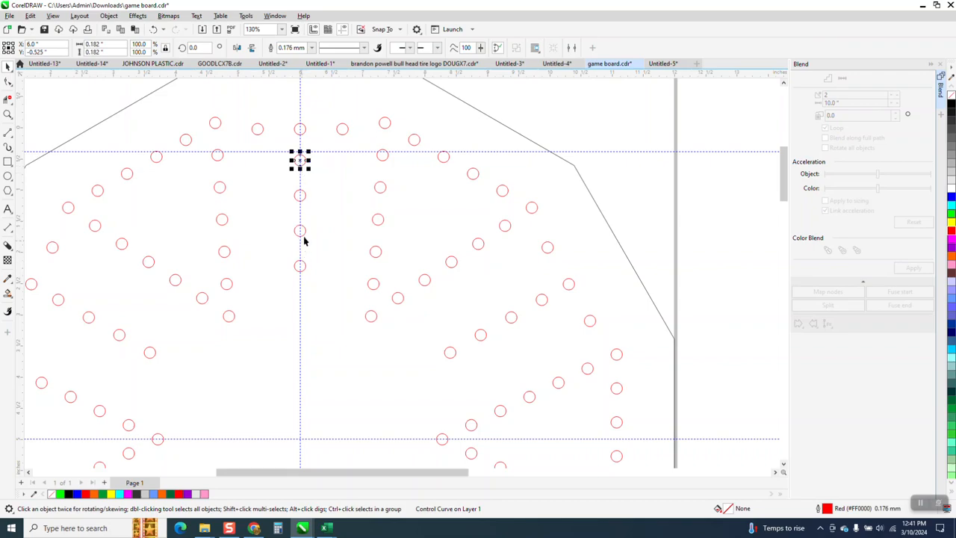
left_click(300, 199)
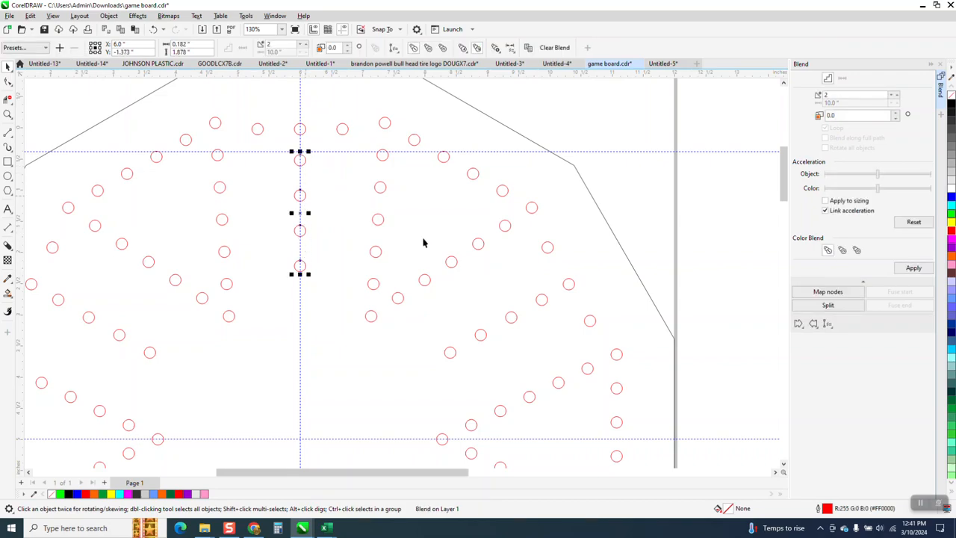
key("Down")
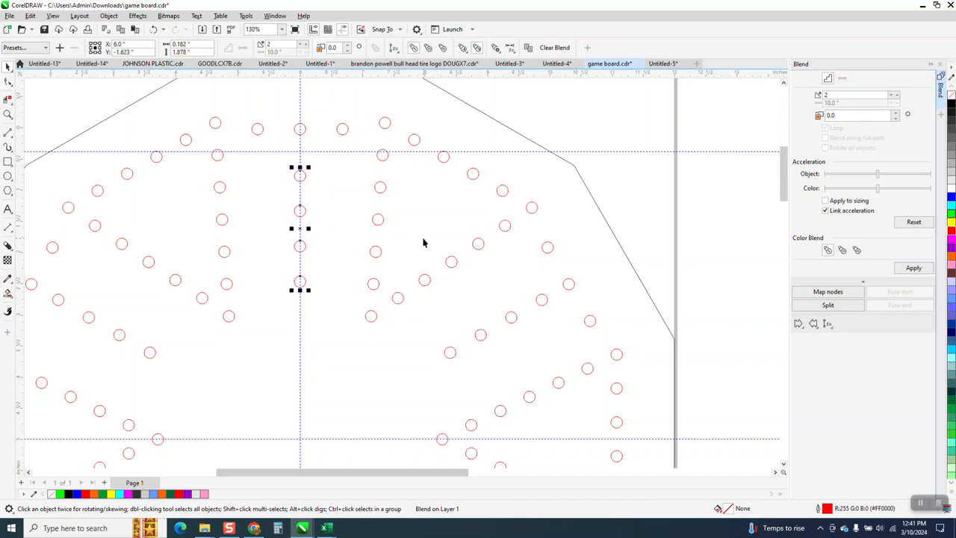
left_click(627, 175)
- Delete the four-hole inner rows, including their end holes, in the upper-left and upper-right parts of the page's board
scroll(523, 163, "down", 2)
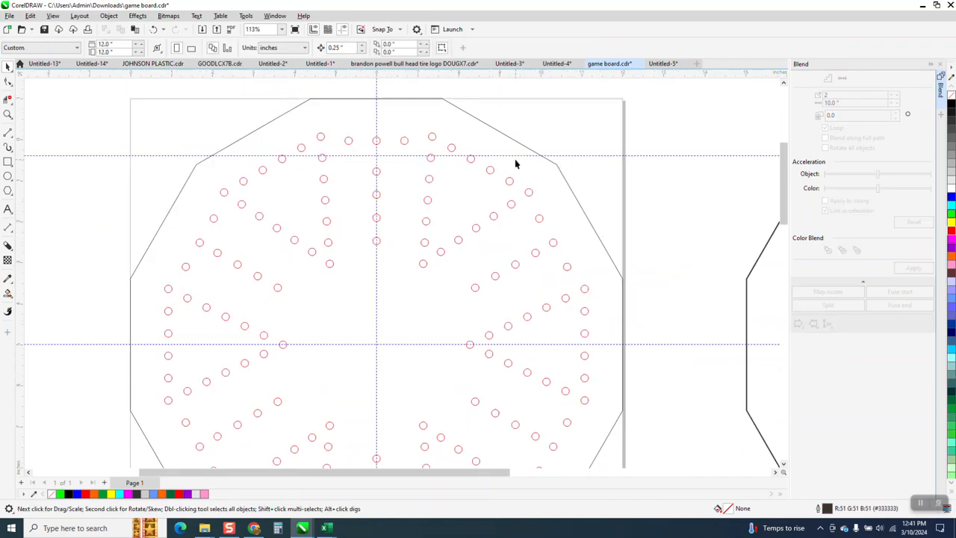
left_click(217, 253)
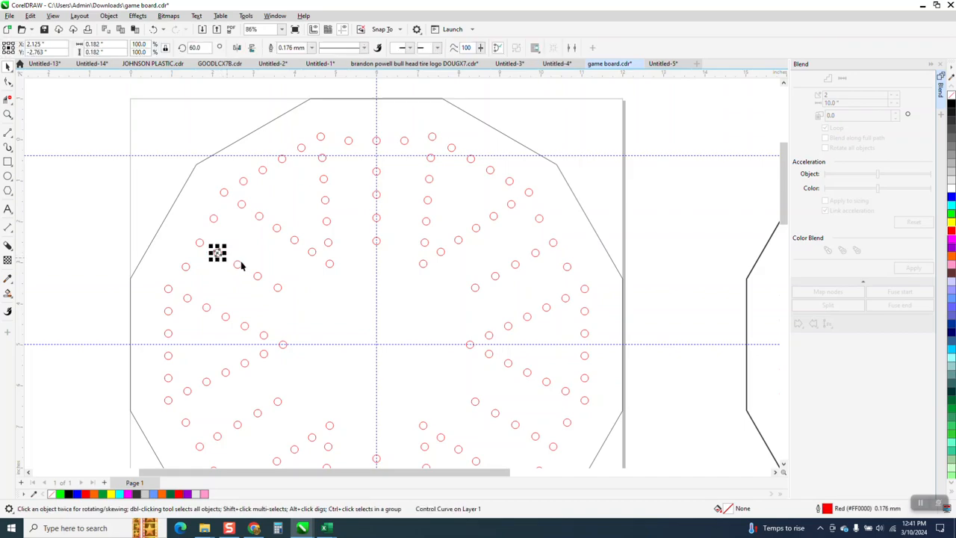
key("Delete")
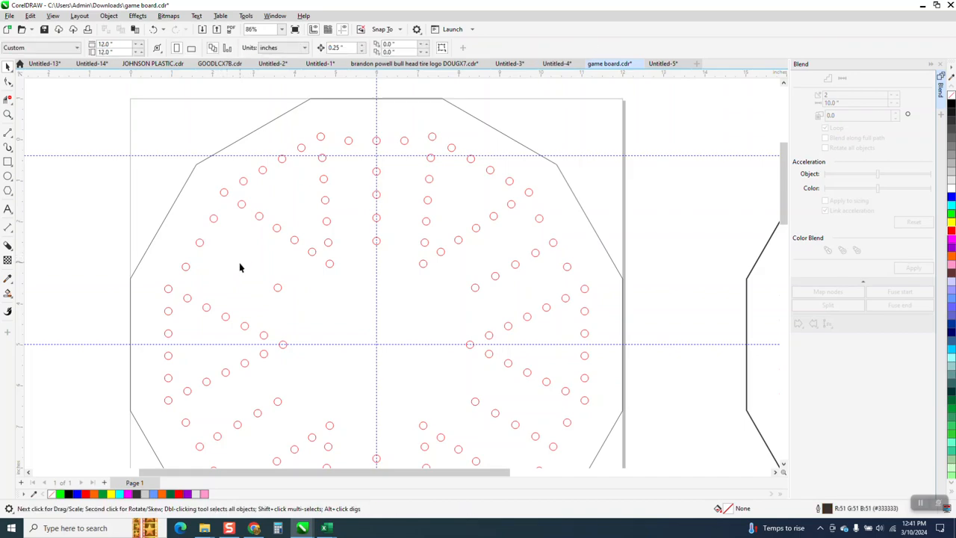
left_click(278, 291)
key("Delete")
left_click(535, 254)
key("Delete")
left_click(475, 289)
key("Delete")
- Delete the remaining four-hole inner rows at the lower right, lower left and bottom of the page's board
left_click(478, 397)
key("Delete")
left_click(553, 446)
left_click(535, 436)
key("Delete")
scroll(212, 264, "down", 3)
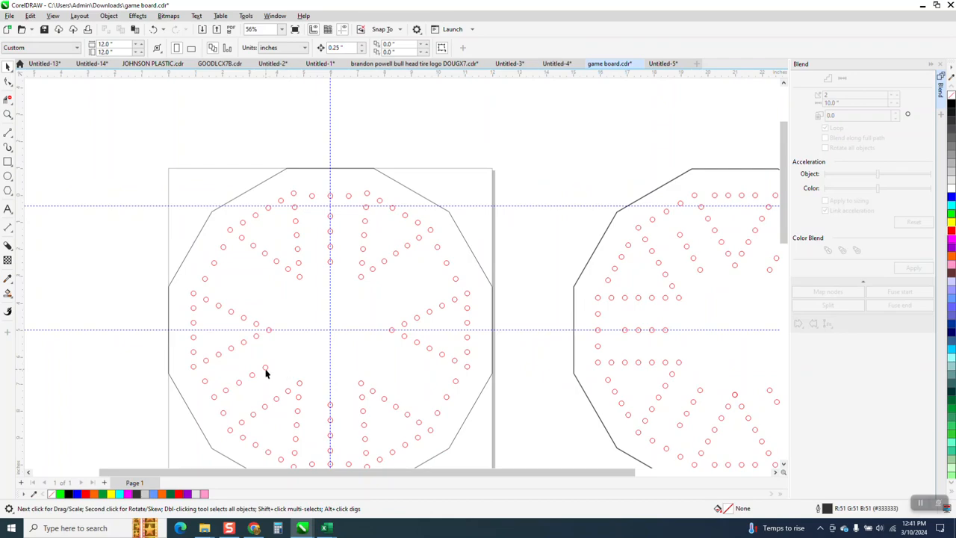
left_click(265, 368)
key("Delete")
left_click(226, 392)
key("Delete")
scroll(321, 403, "down", 2)
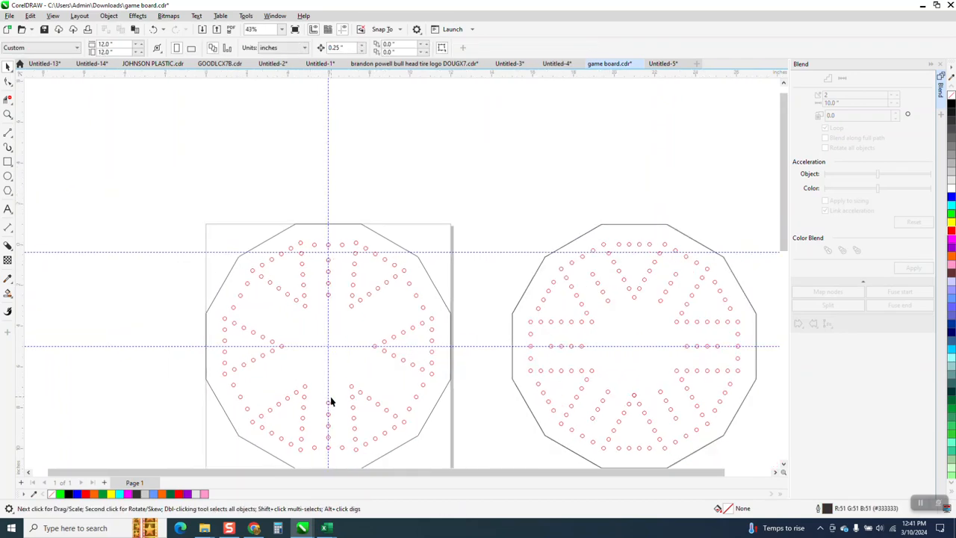
left_click(328, 439)
key("Delete")
left_click(330, 404)
key("Delete")
- Break apart the repositioned blended row at the top of the page's board and group its four holes
left_click(8, 115)
left_click_drag(298, 212, 568, 383)
left_click(9, 68)
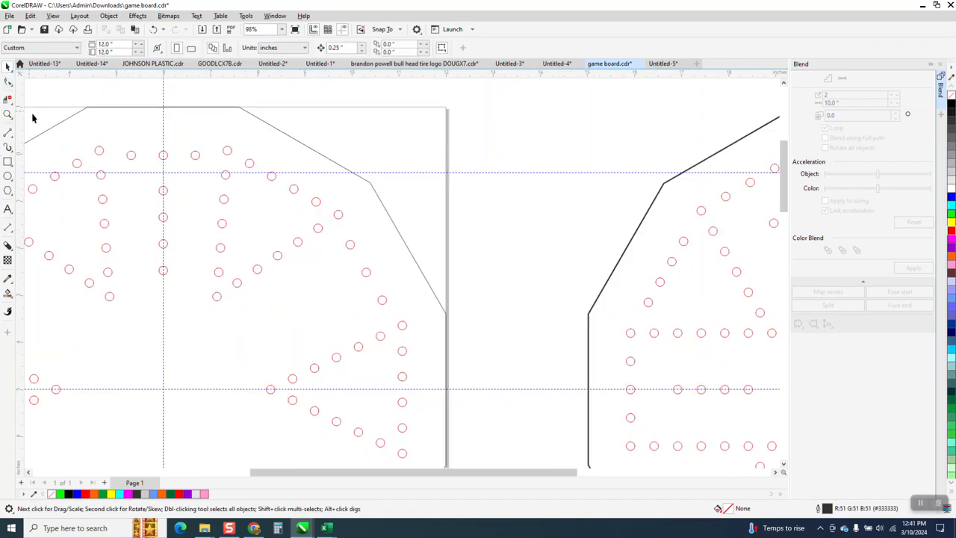
left_click_drag(146, 95, 194, 316)
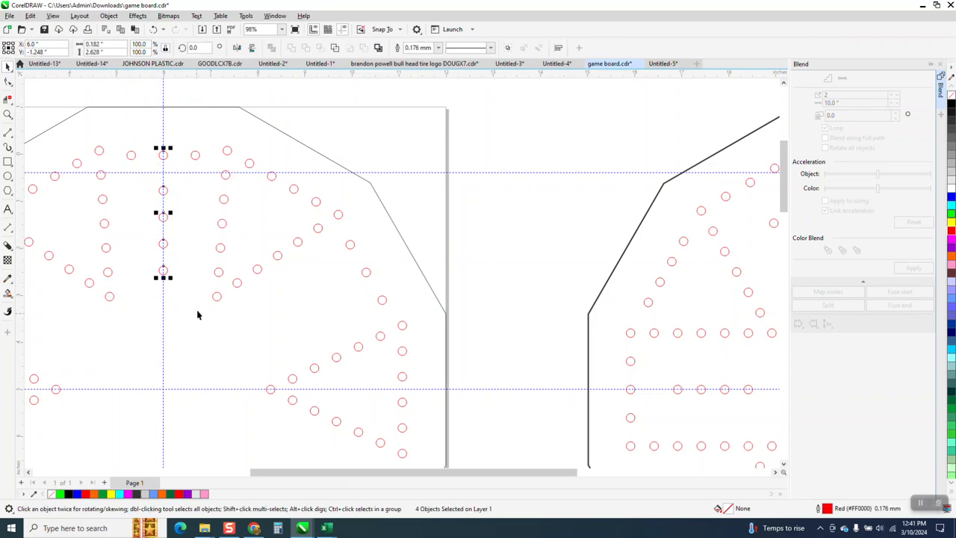
left_click(165, 156)
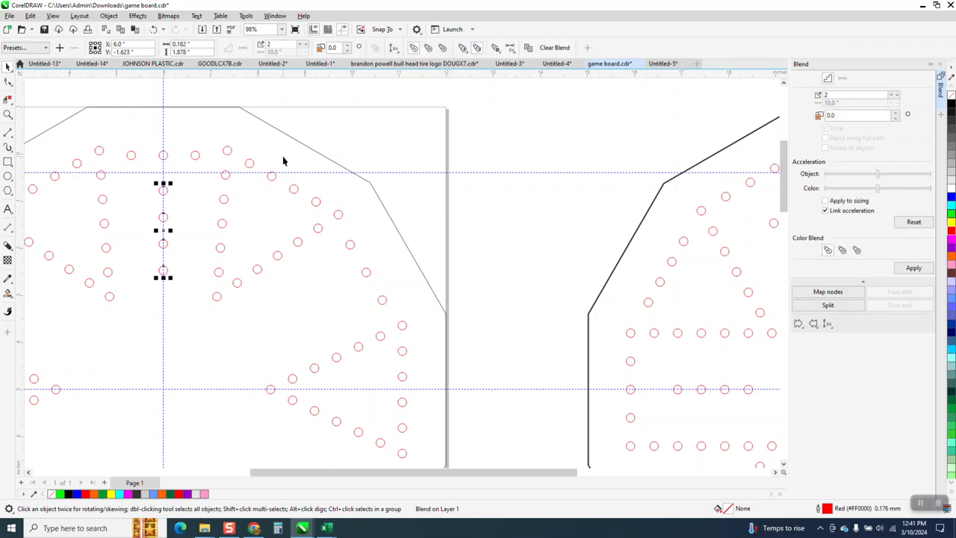
key("ctrl+k")
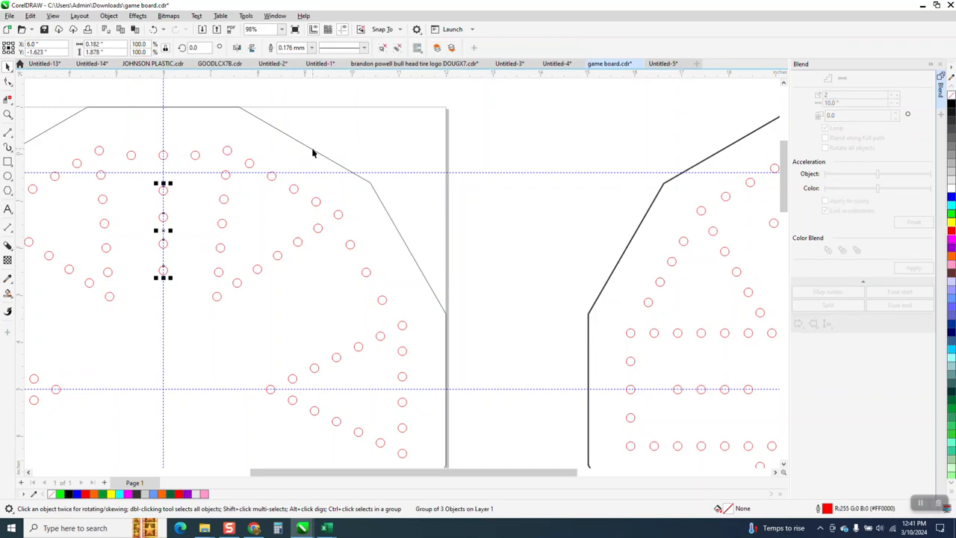
- Move the grouped row's centre of rotation to the guideline intersection at the board's centre
left_click_drag(163, 231, 162, 231)
left_click(162, 231)
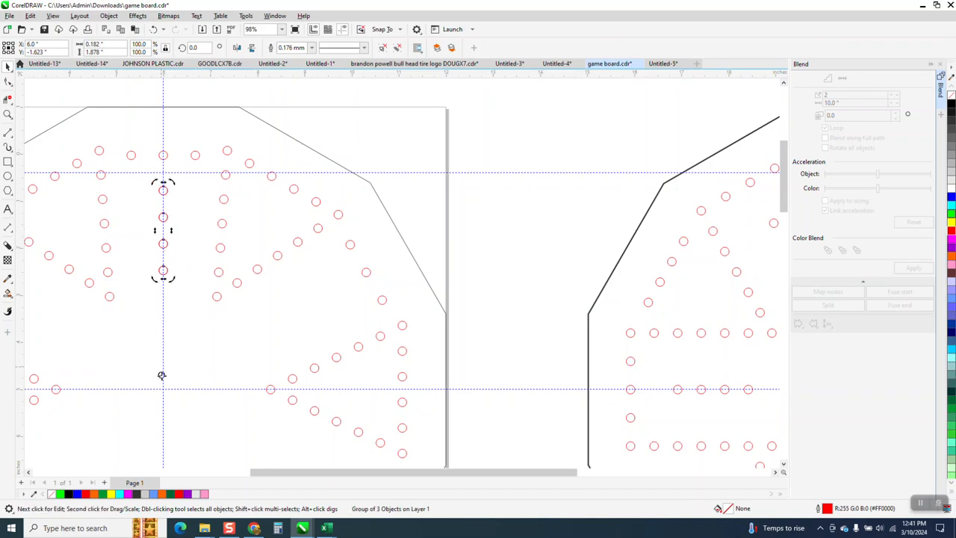
left_click(164, 241)
left_click(165, 236)
scroll(234, 219, "down", 2)
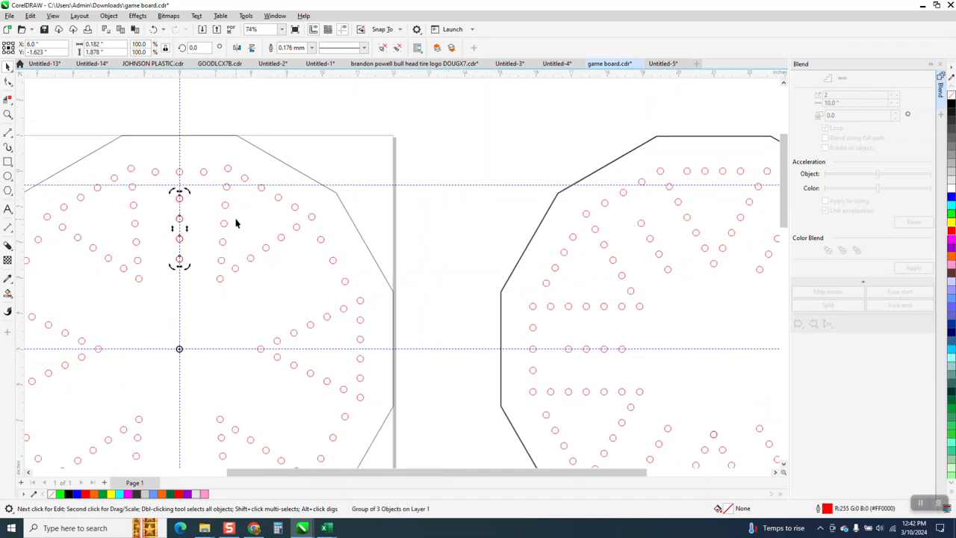
- Make a copy of the four-hole row rotated 60° about the board's centre, and repeat it until six rows surround the centre
left_click(210, 47)
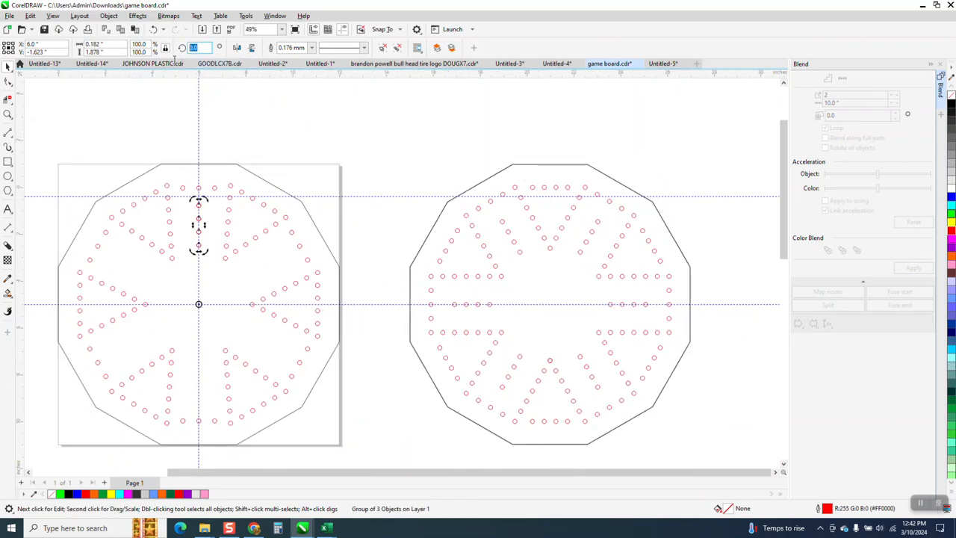
type("60")
key("Return")
key("ctrl+r")
key("ctrl+r")
key("ctrl+r")
key("ctrl+r")
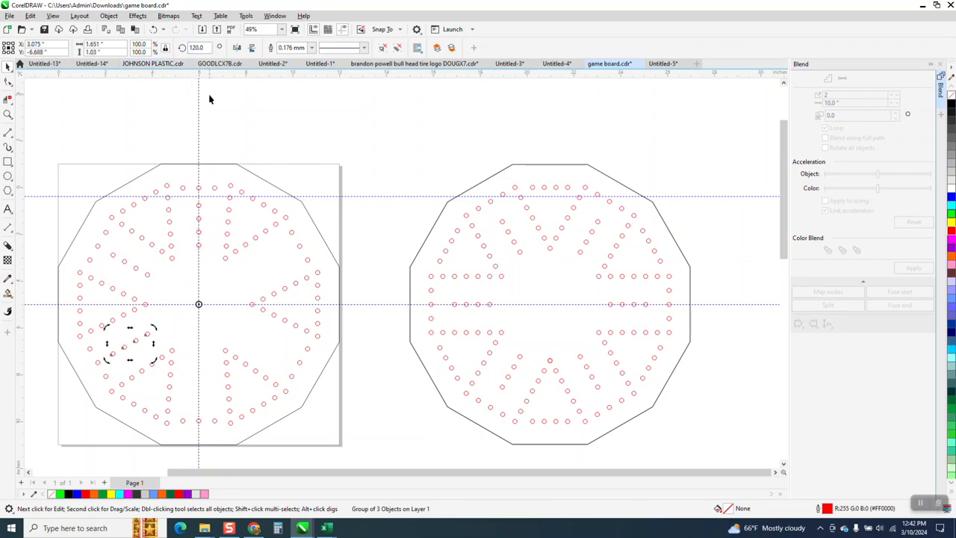
left_click(402, 150)
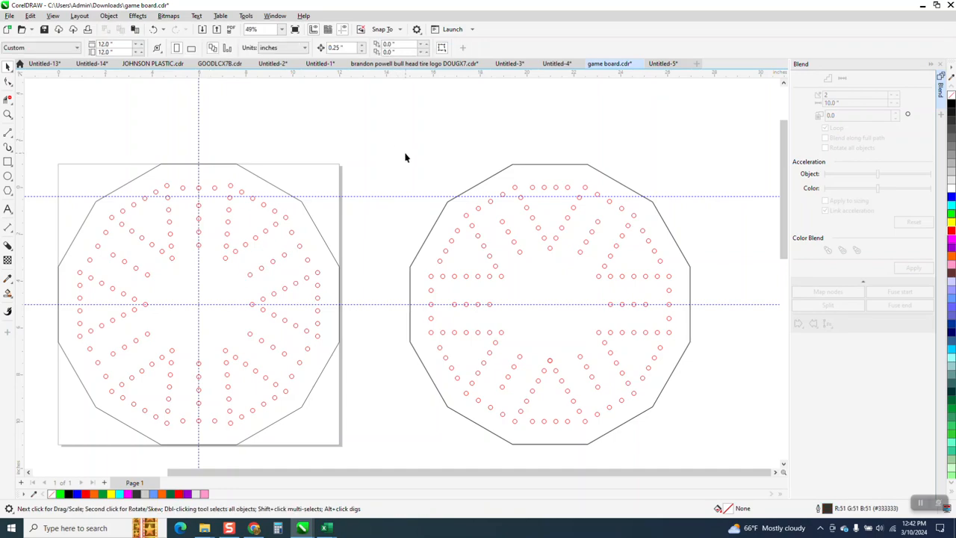
scroll(401, 124, "down", 1)
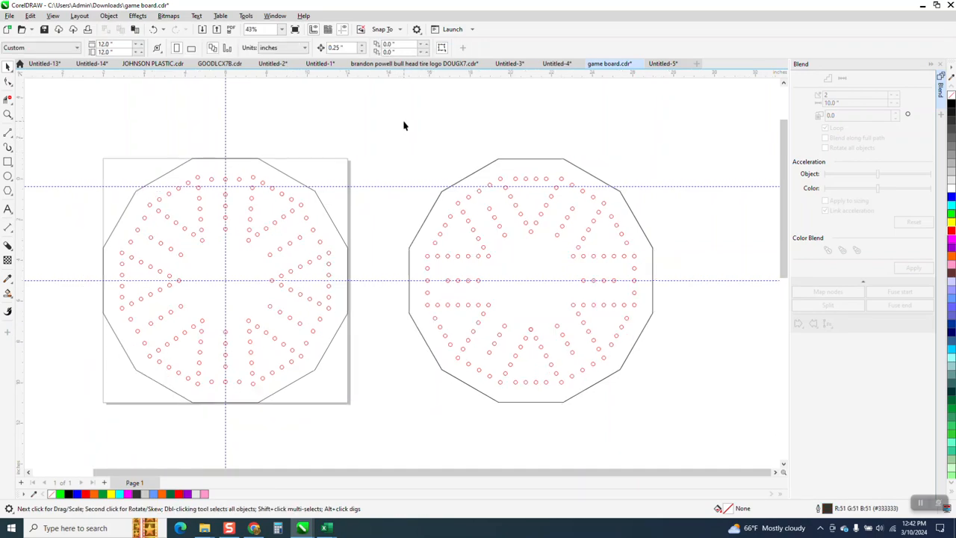